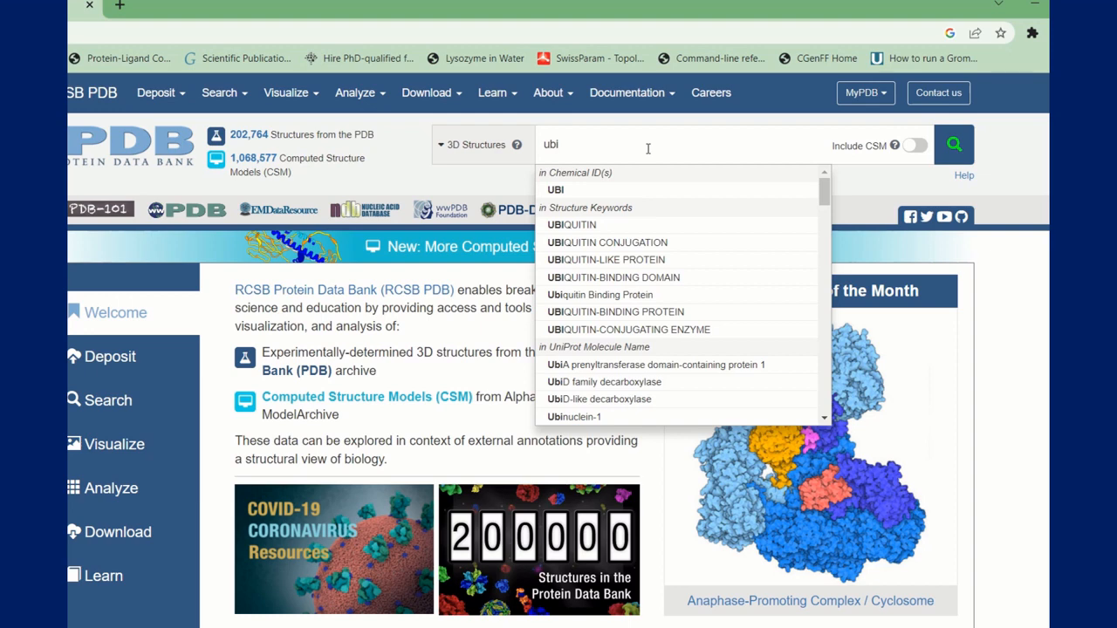
- Search the protein database for the structure keyword UBIQUITIN and download the 1AAR entry in PDB format
{"action": "type", "text": "i"}
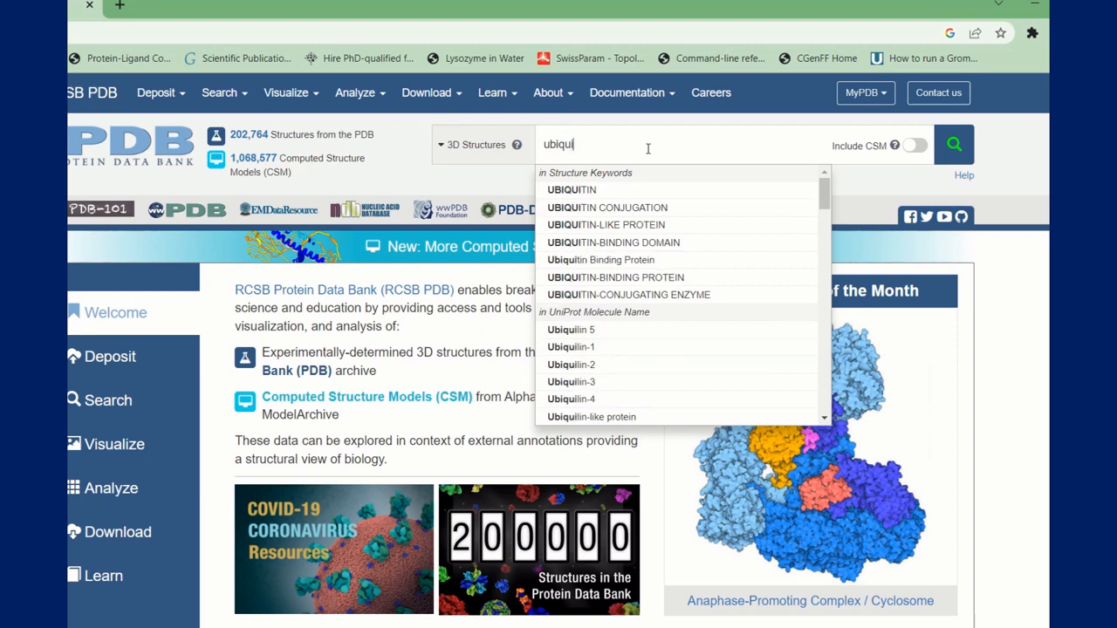
{"action": "left_click", "coordinate": [602, 194]}
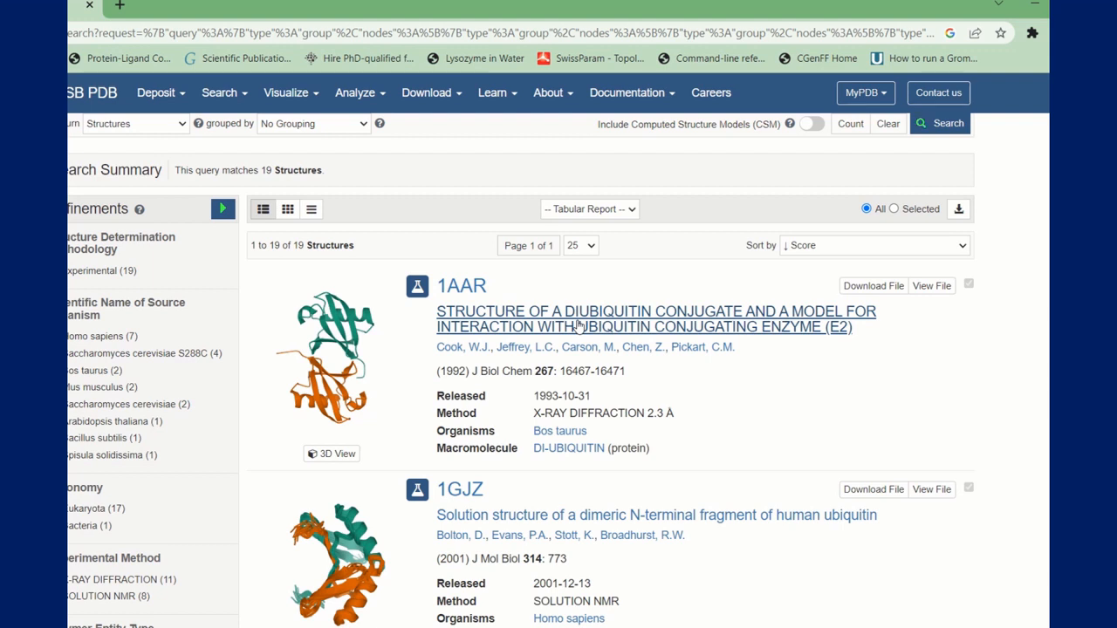
{"action": "left_click", "coordinate": [578, 325]}
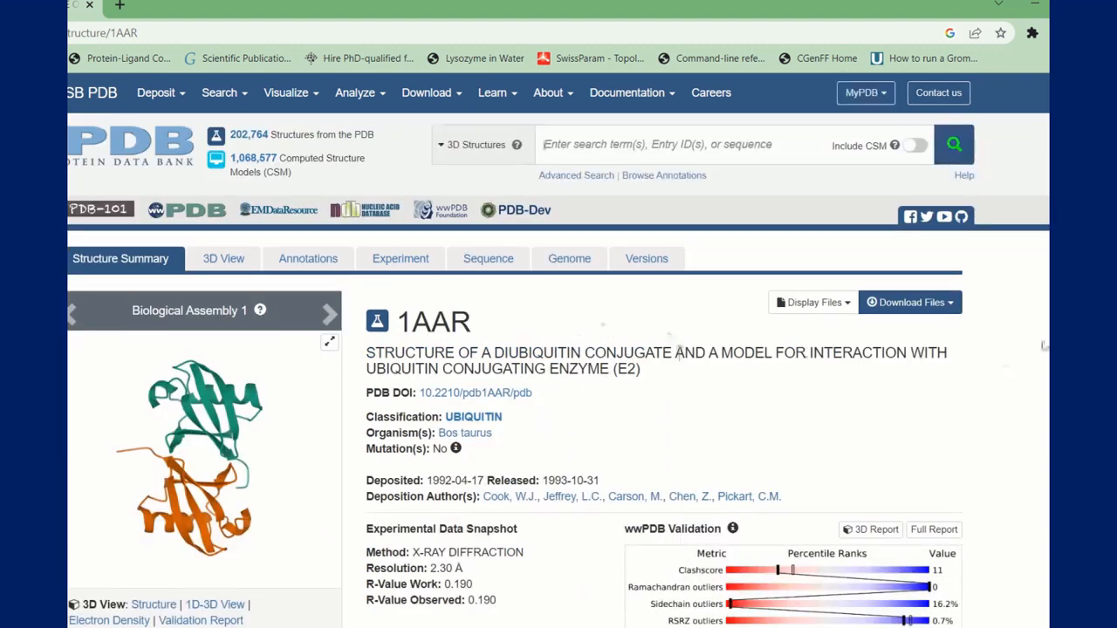
{"action": "left_click", "coordinate": [950, 305]}
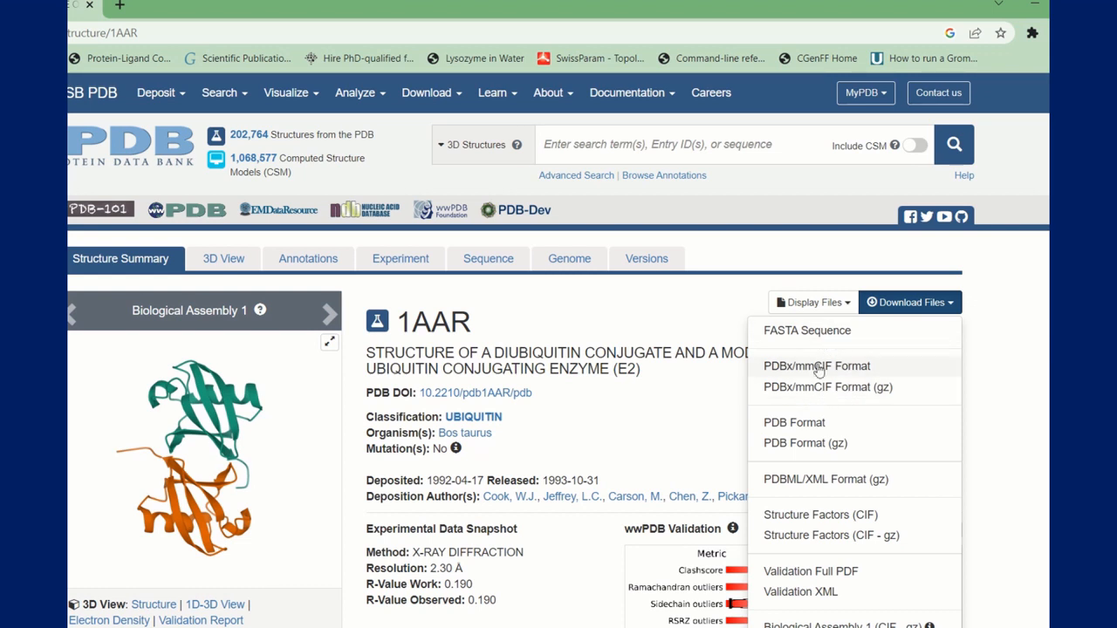
{"action": "left_click", "coordinate": [794, 423]}
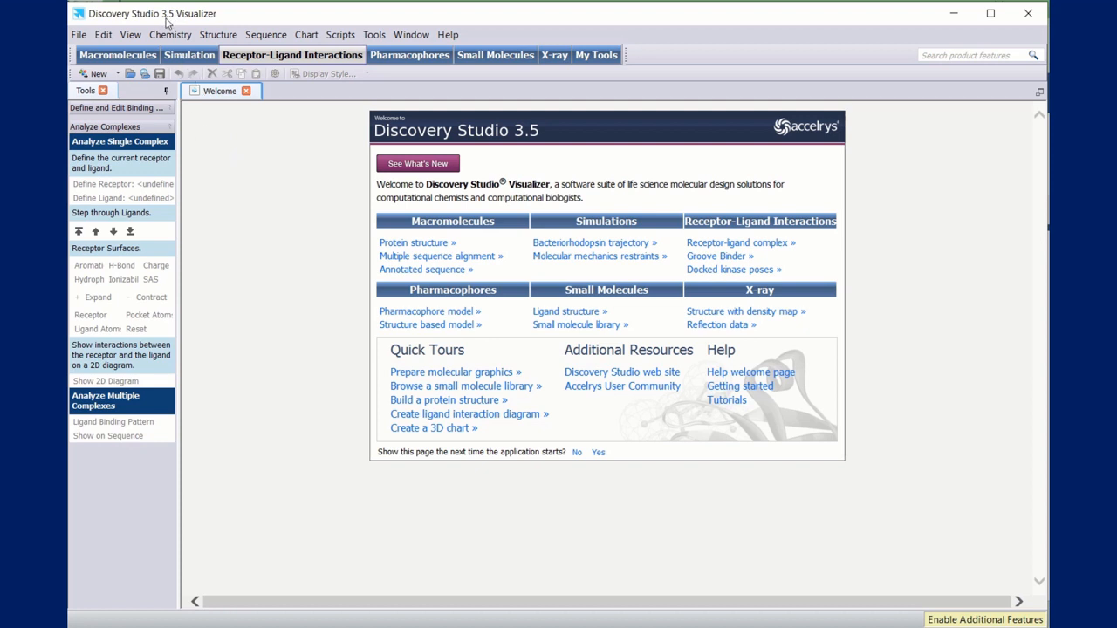
- Switch to Discovery Studio Visualizer and open the 1aar (1) PDB file from the Downloads folder
{"action": "left_click", "coordinate": [78, 35]}
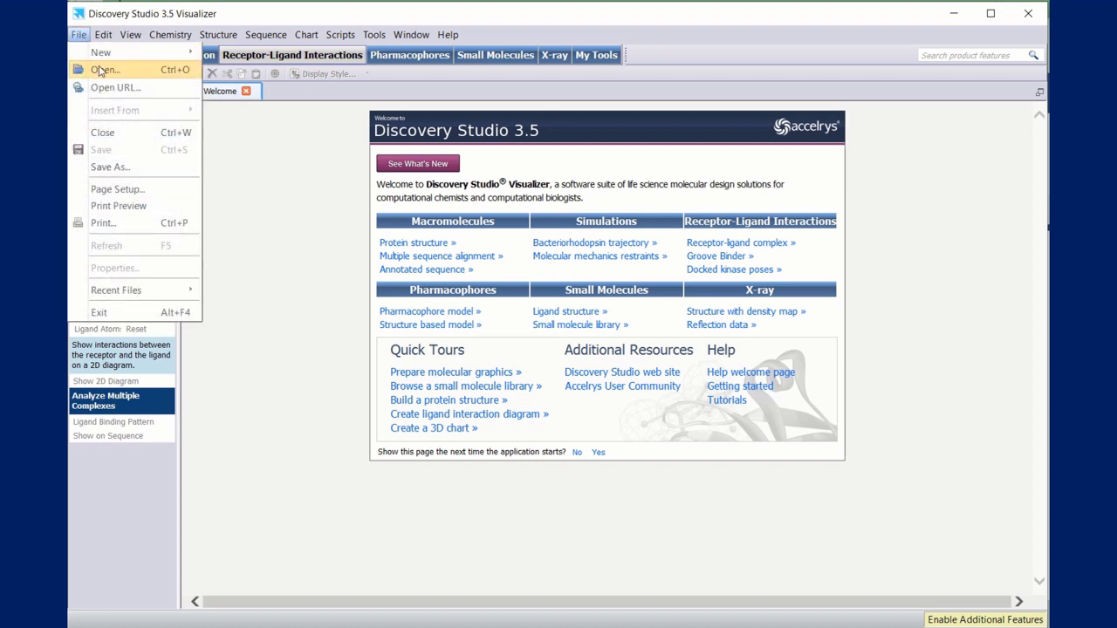
{"action": "left_click", "coordinate": [114, 72]}
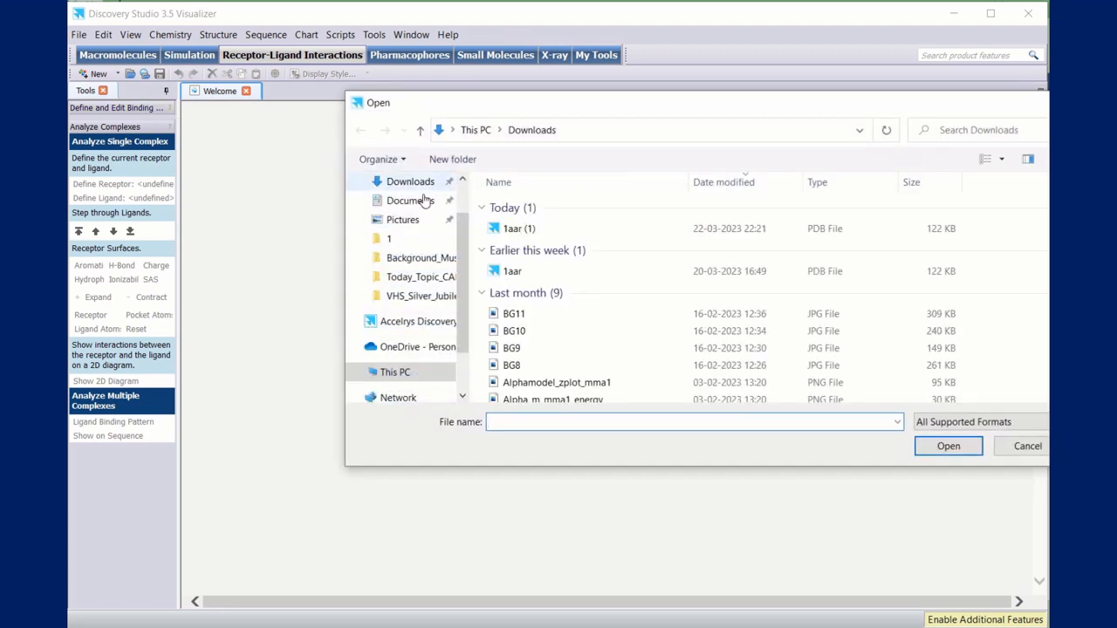
{"action": "left_click", "coordinate": [549, 230]}
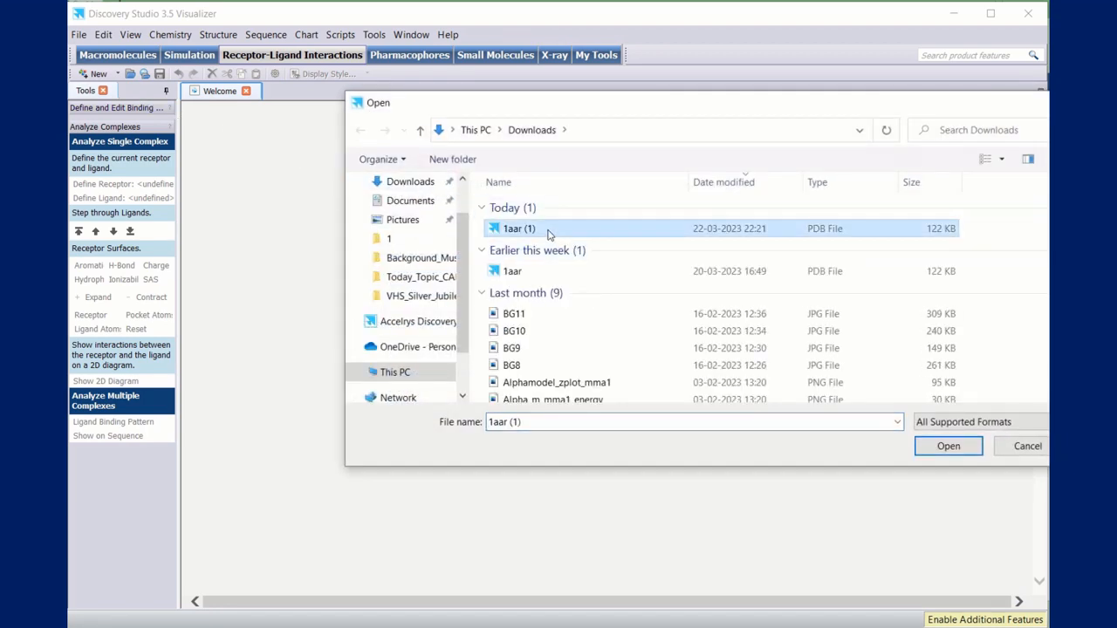
{"action": "left_click", "coordinate": [948, 446]}
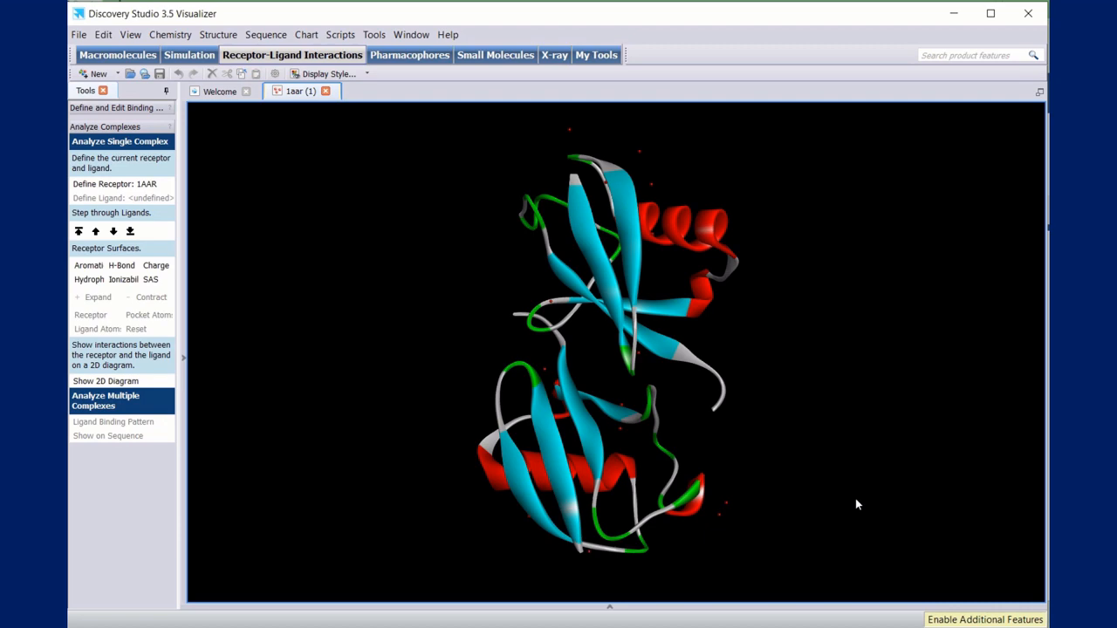
- Rotate the 1AAR protein model to examine its ribbon structure from several sides
{"action": "left_click_drag", "start_coordinate": [610, 524], "coordinate": [288, 318]}
{"action": "left_click_drag", "start_coordinate": [723, 340], "coordinate": [784, 377]}
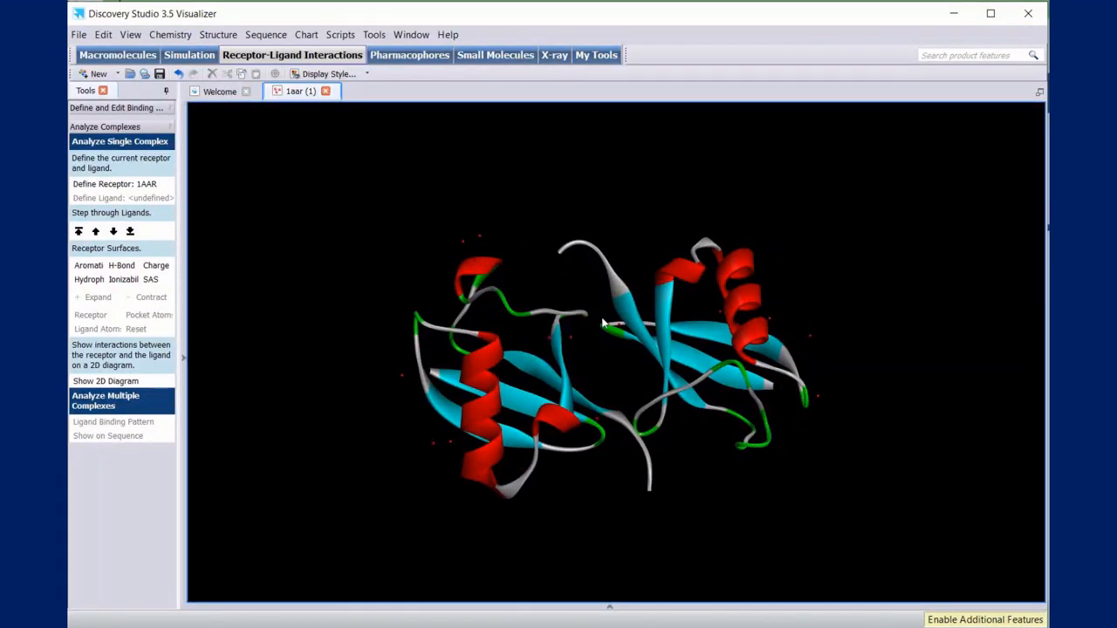
{"action": "left_click_drag", "start_coordinate": [603, 323], "coordinate": [683, 466]}
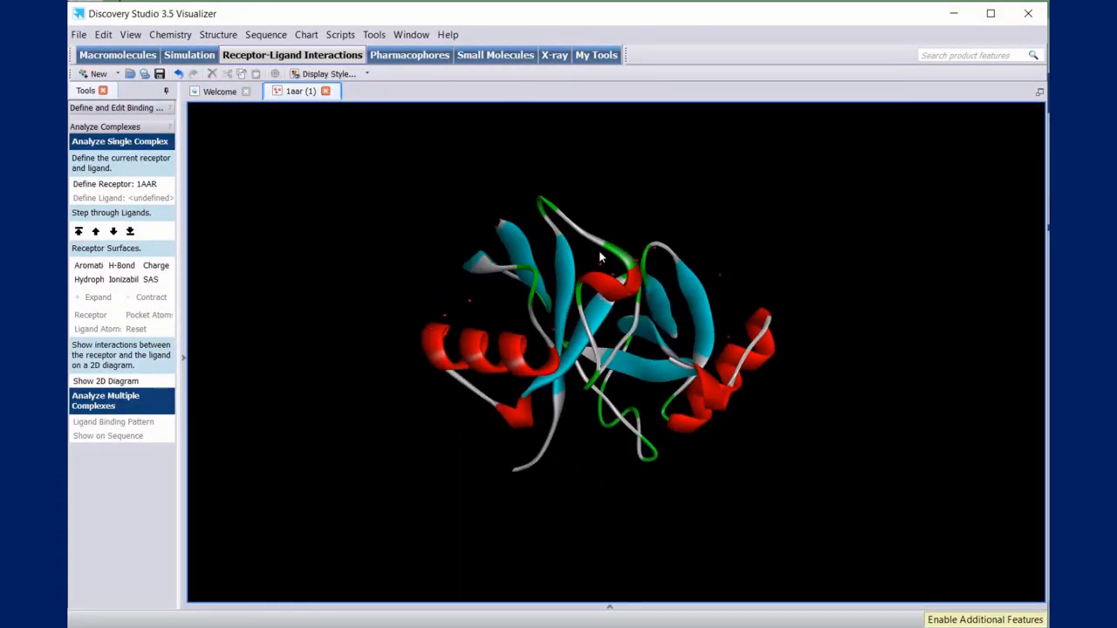
{"action": "left_click_drag", "start_coordinate": [599, 257], "coordinate": [513, 325]}
{"action": "left_click_drag", "start_coordinate": [726, 288], "coordinate": [776, 342]}
{"action": "left_click_drag", "start_coordinate": [716, 325], "coordinate": [469, 373]}
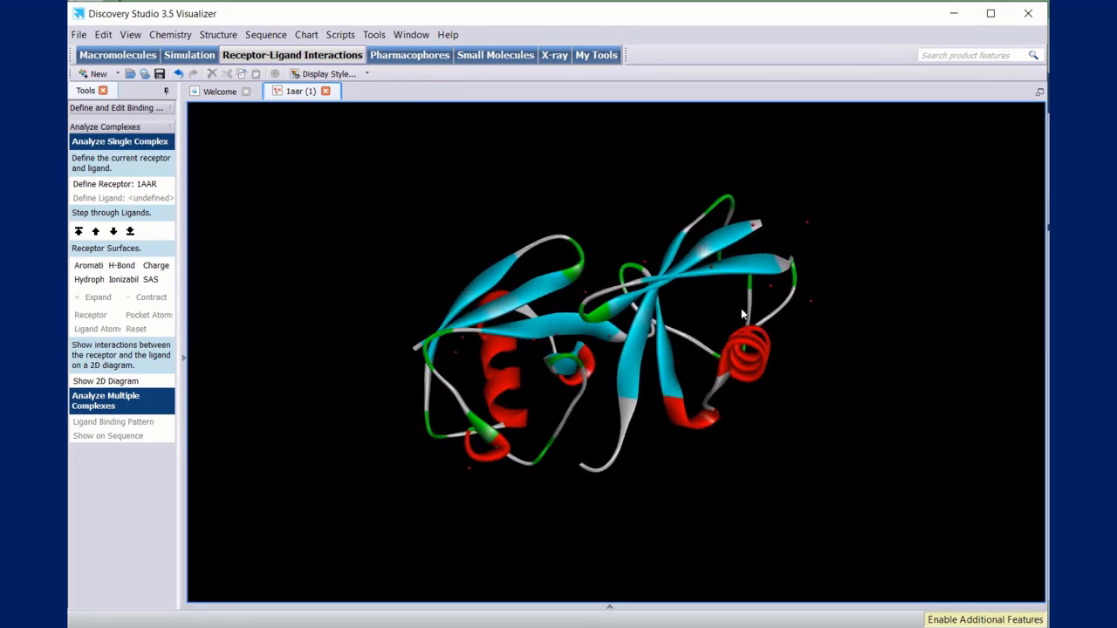
{"action": "left_click_drag", "start_coordinate": [741, 308], "coordinate": [829, 374]}
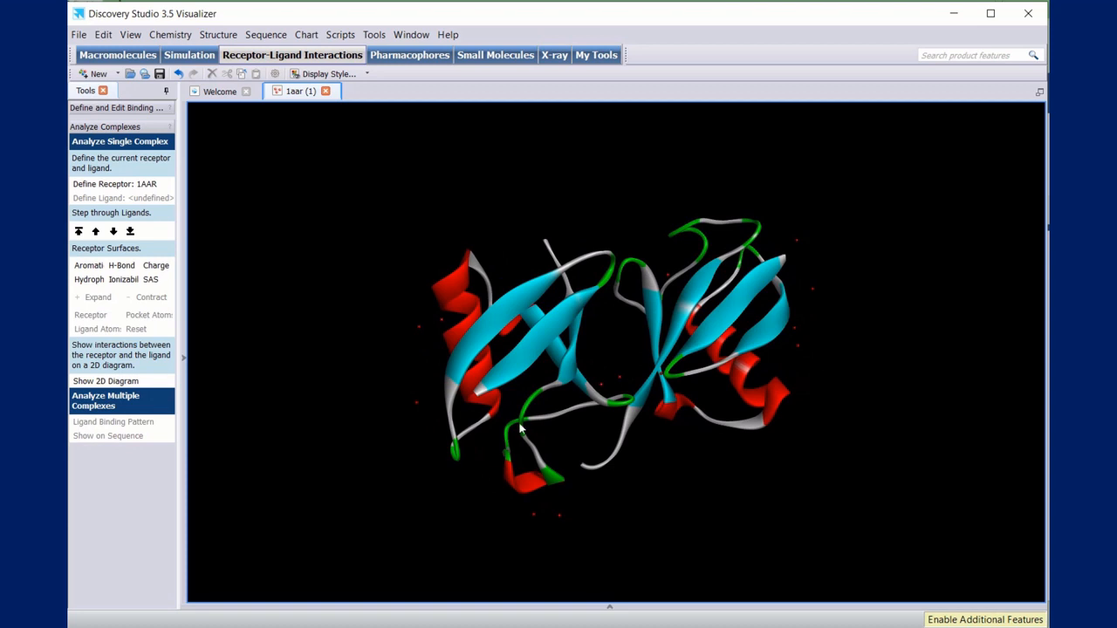
{"action": "left_click_drag", "start_coordinate": [519, 427], "coordinate": [507, 400]}
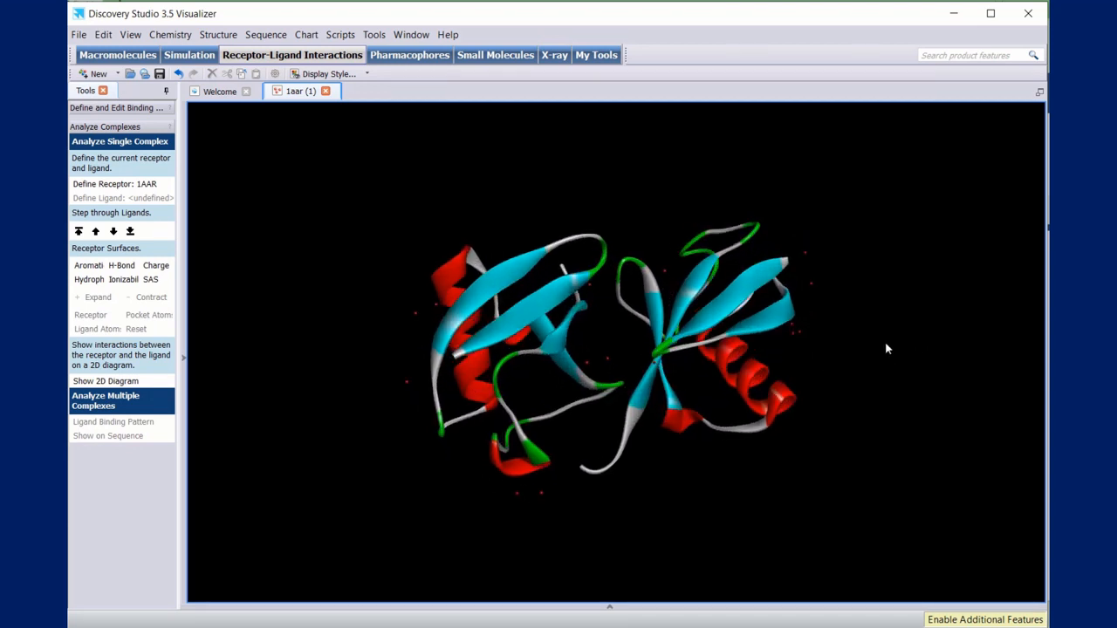
- Set the background colour of the 1AAR molecule view to white
{"action": "right_click", "coordinate": [886, 349]}
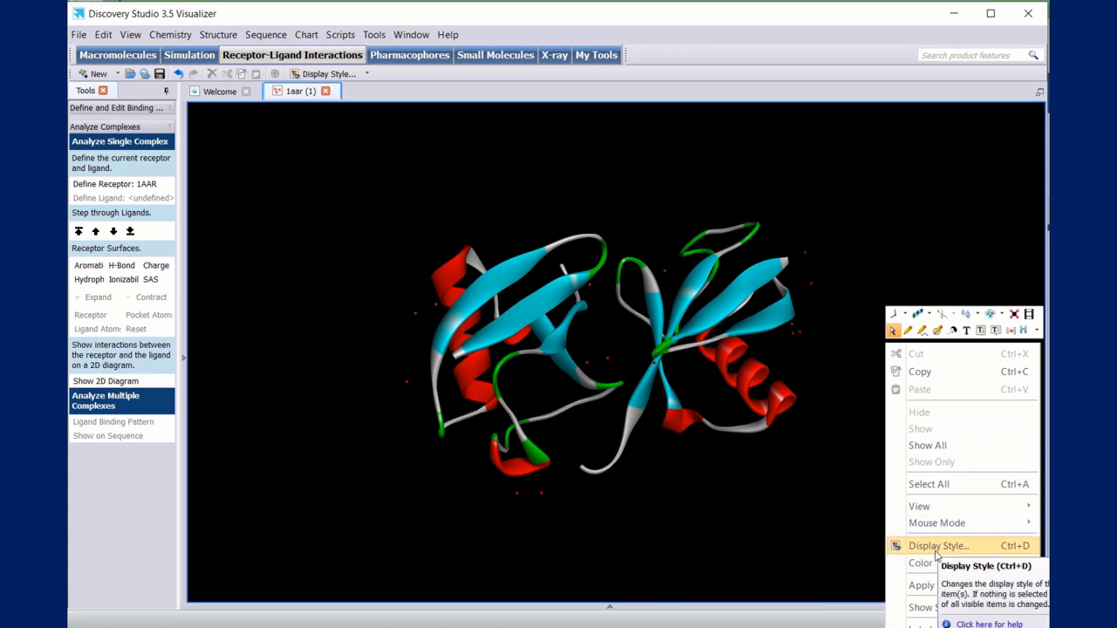
{"action": "mouse_move", "coordinate": [924, 567]}
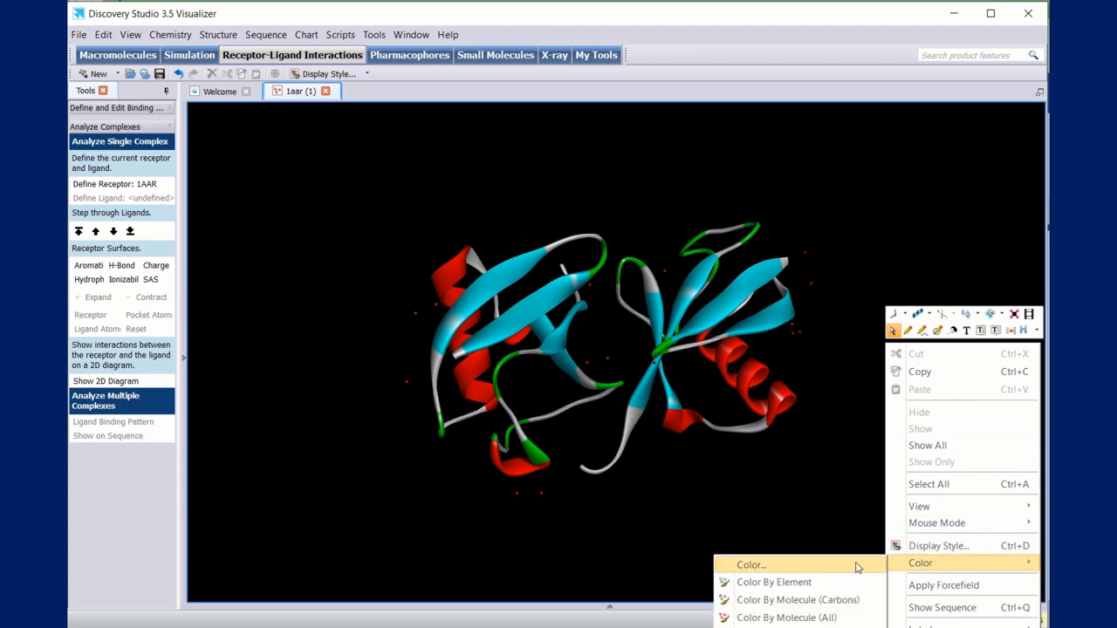
{"action": "left_click", "coordinate": [751, 565]}
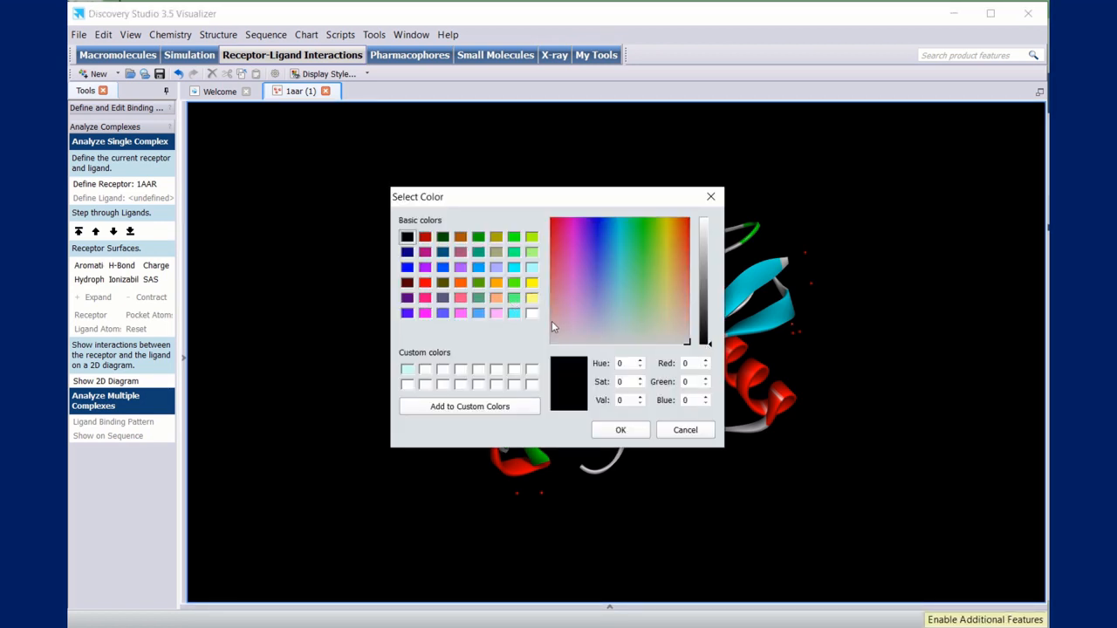
{"action": "left_click", "coordinate": [532, 314]}
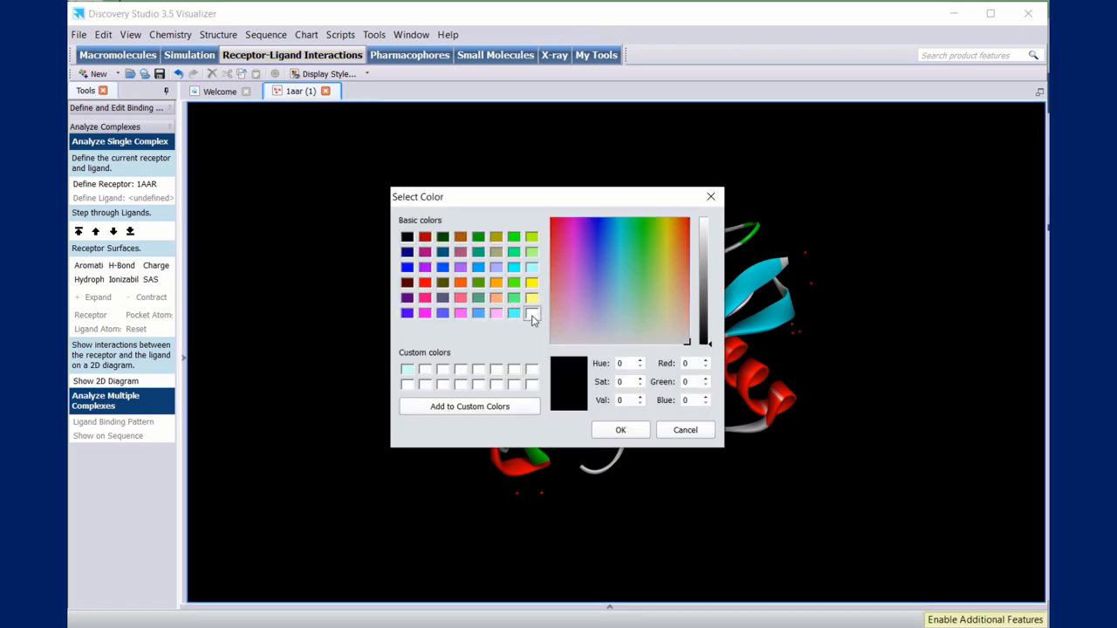
{"action": "left_click", "coordinate": [620, 431]}
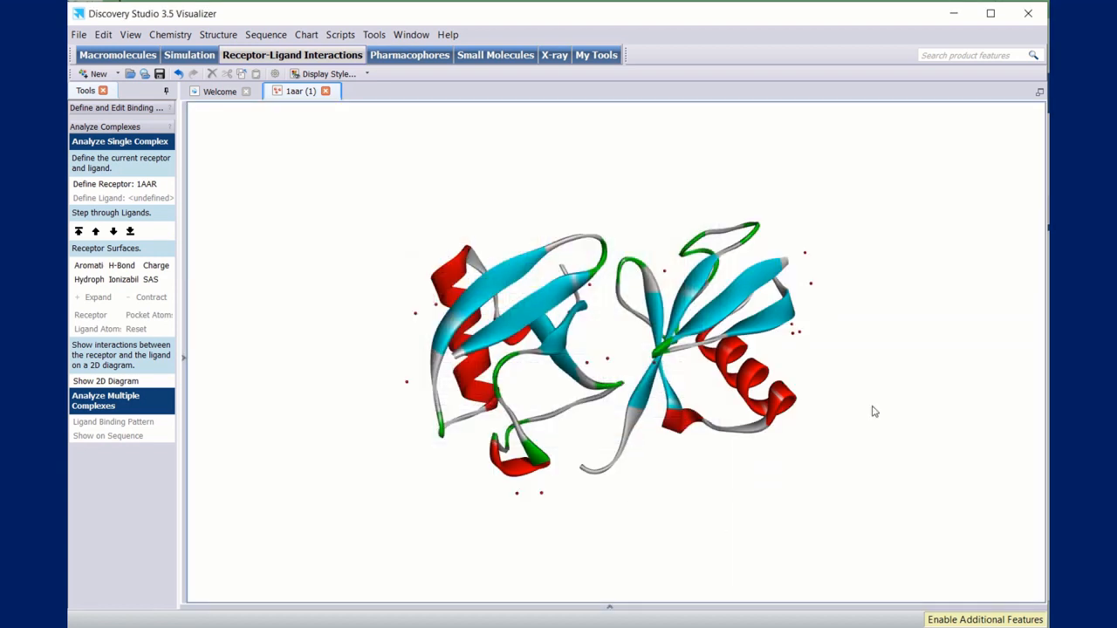
- Change the background of the molecule view to the basic cyan colour (red 0, green 255, blue 255)
{"action": "right_click", "coordinate": [857, 169]}
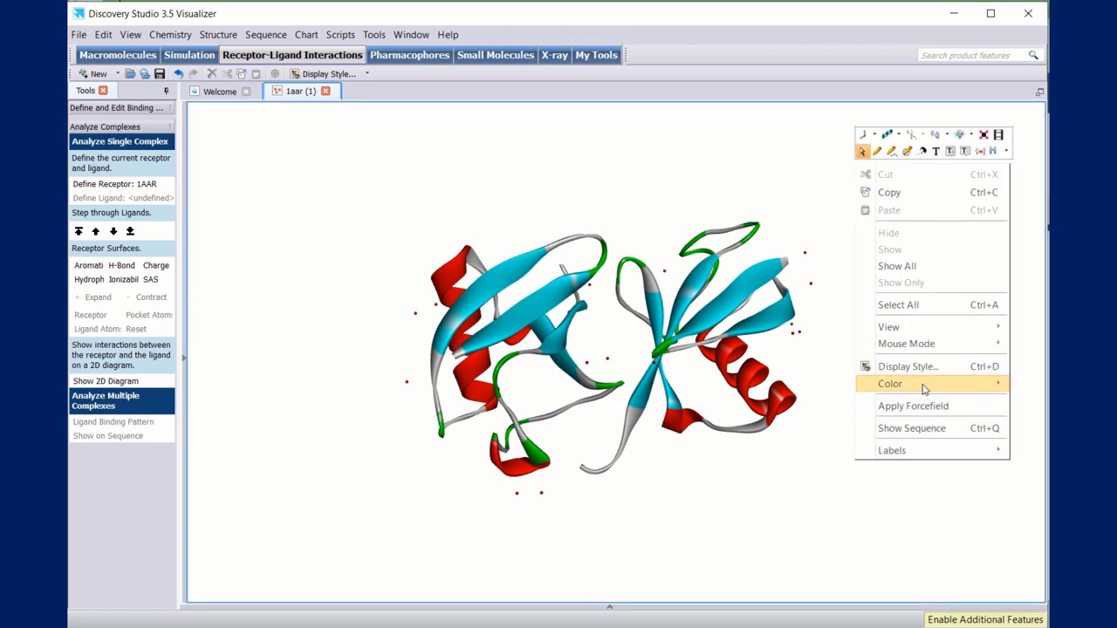
{"action": "mouse_move", "coordinate": [924, 389]}
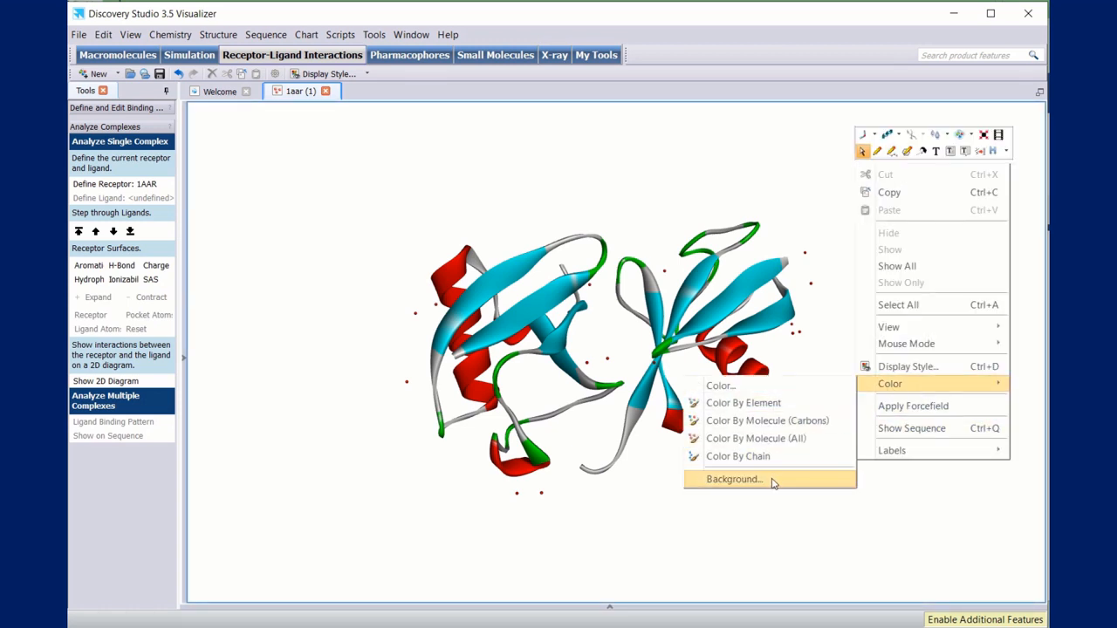
{"action": "left_click", "coordinate": [734, 479]}
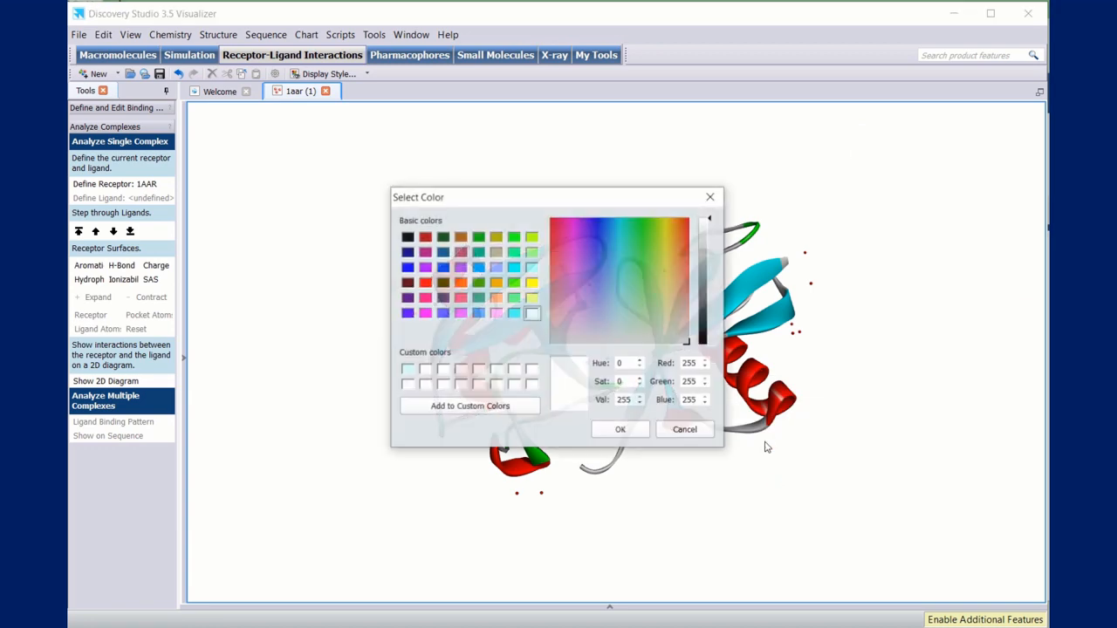
{"action": "left_click", "coordinate": [514, 267]}
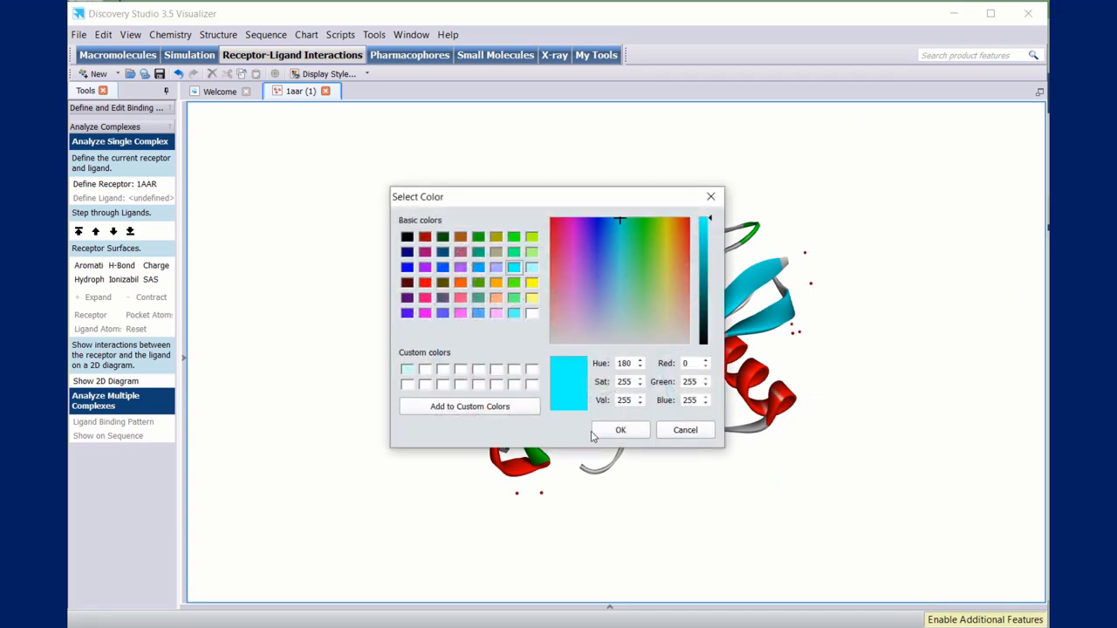
{"action": "left_click", "coordinate": [621, 429]}
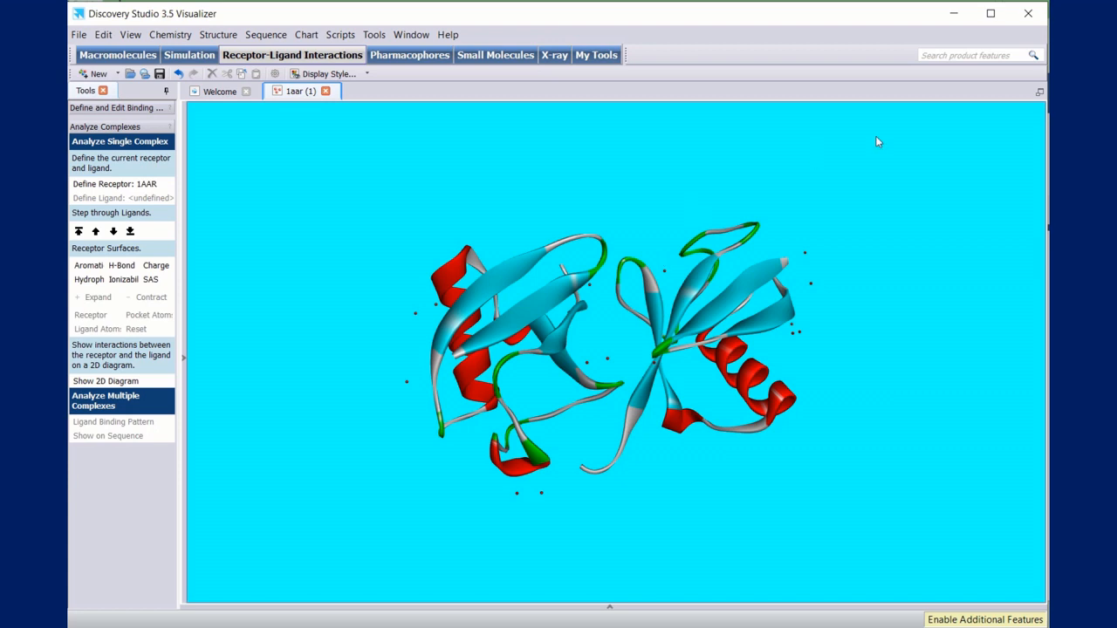
- Change the molecule view's background from cyan back to white (red 255, green 255, blue 255)
{"action": "right_click", "coordinate": [915, 184]}
{"action": "mouse_move", "coordinate": [952, 469]}
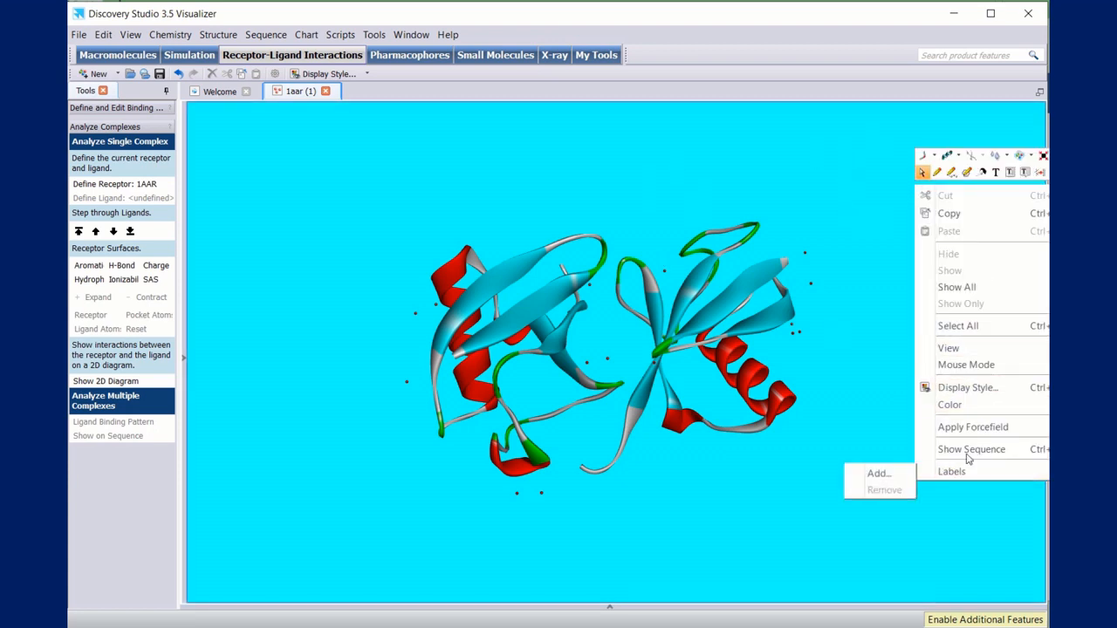
{"action": "mouse_move", "coordinate": [960, 410]}
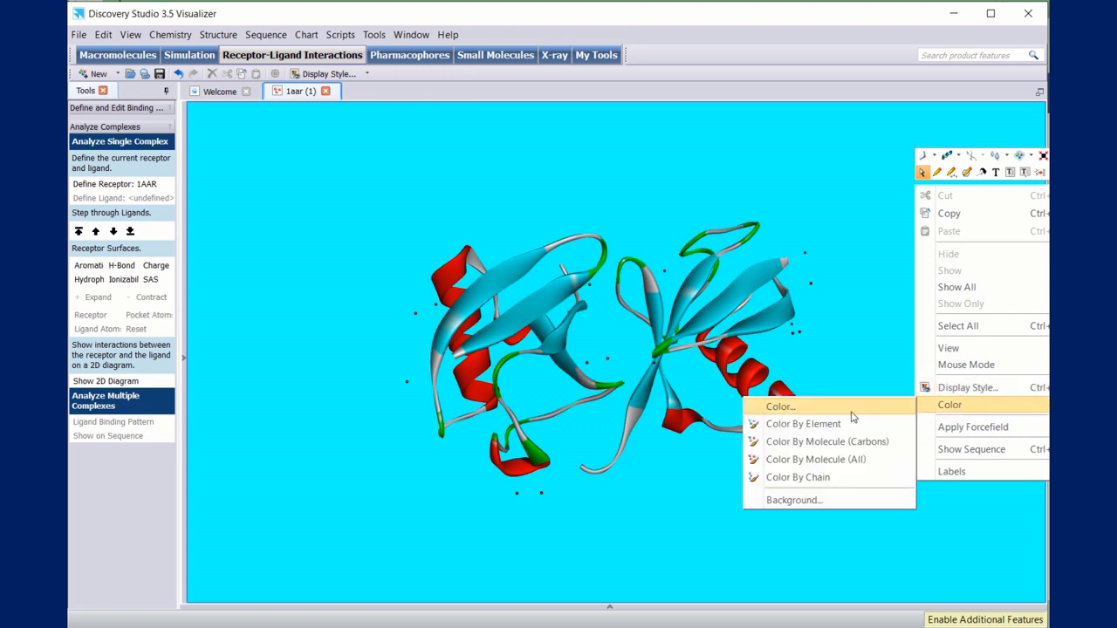
{"action": "left_click", "coordinate": [825, 500]}
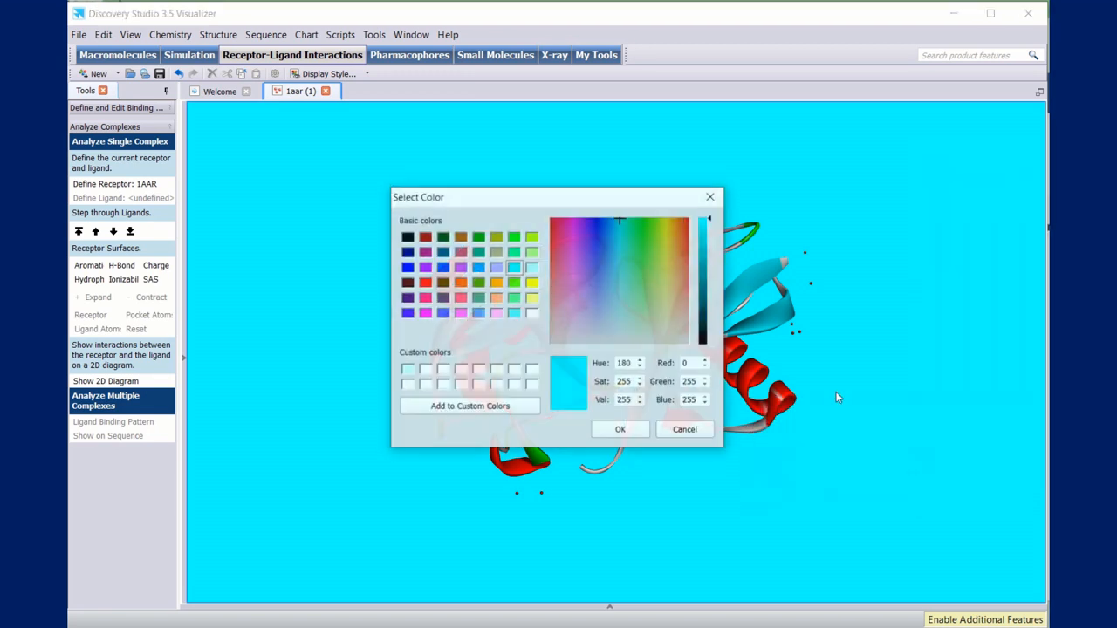
{"action": "left_click", "coordinate": [532, 312]}
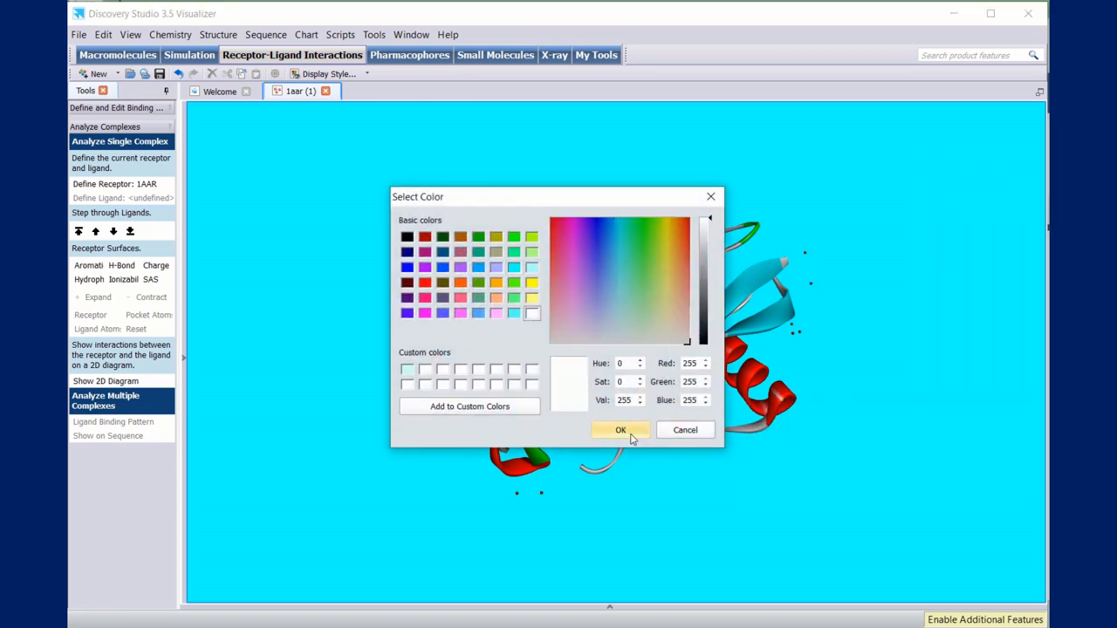
{"action": "left_click", "coordinate": [633, 437]}
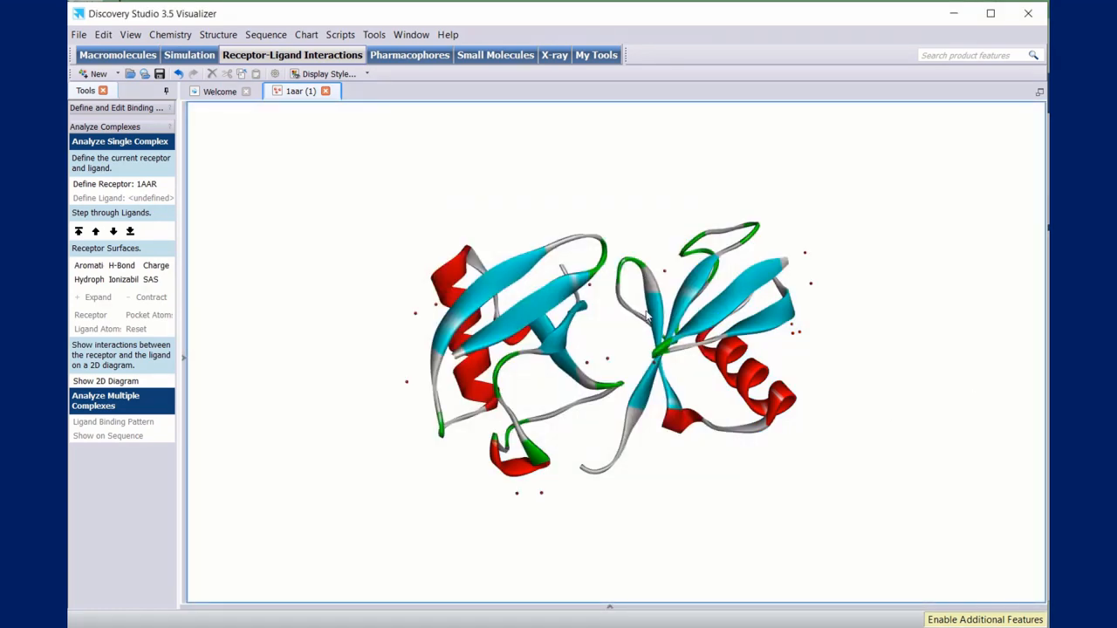
- Show the structure's Hierarchy and expand the first chain A to go through its residues down to GLY76
{"action": "right_click_drag", "start_coordinate": [646, 315], "coordinate": [682, 308]}
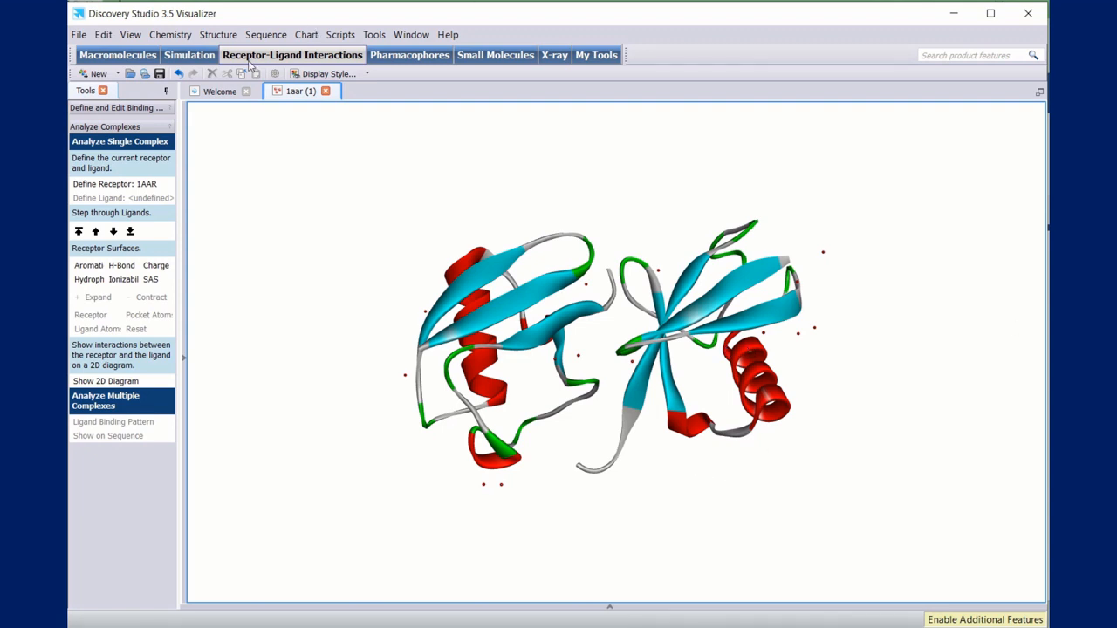
{"action": "left_click", "coordinate": [129, 34]}
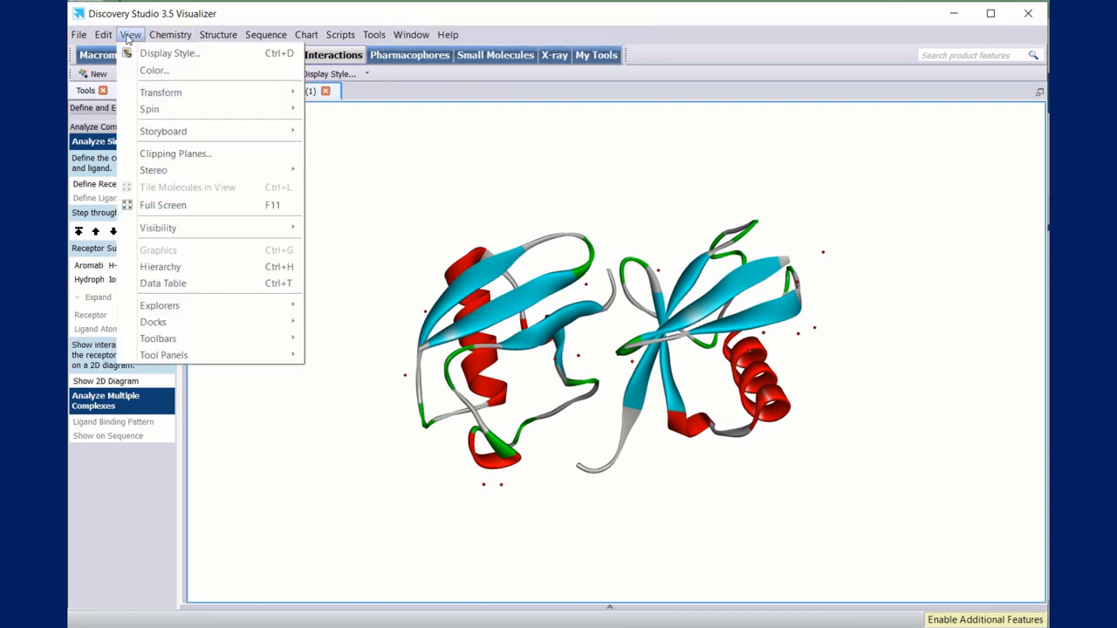
{"action": "left_click", "coordinate": [225, 266]}
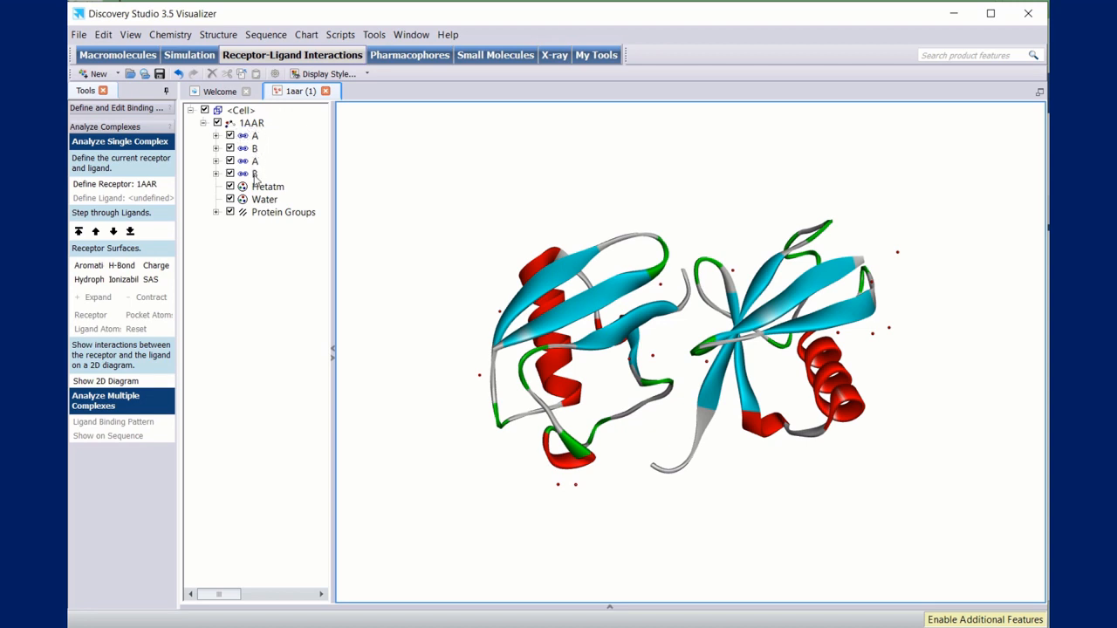
{"action": "left_click", "coordinate": [216, 136]}
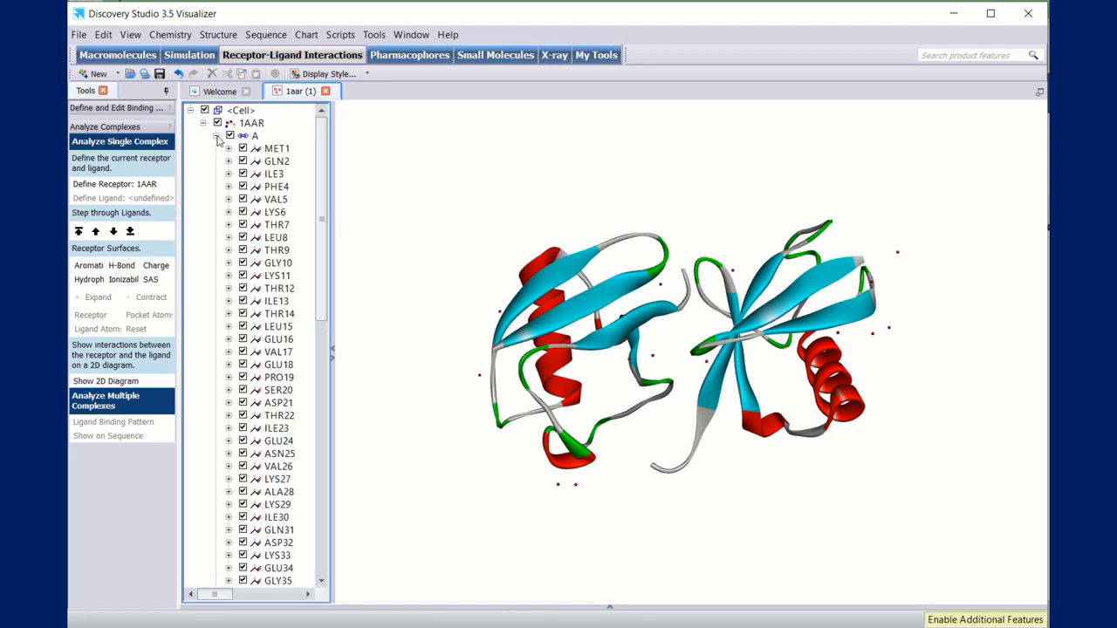
{"action": "scroll", "coordinate": [260, 188], "scroll_direction": "down", "scroll_amount": 12}
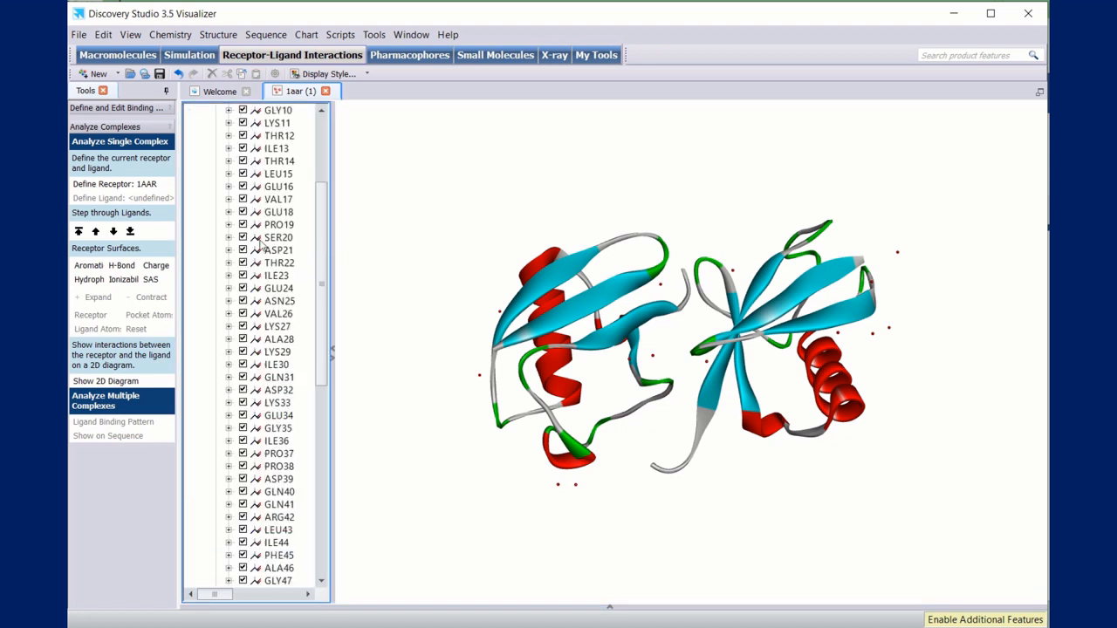
{"action": "scroll", "coordinate": [264, 279], "scroll_direction": "down", "scroll_amount": 3}
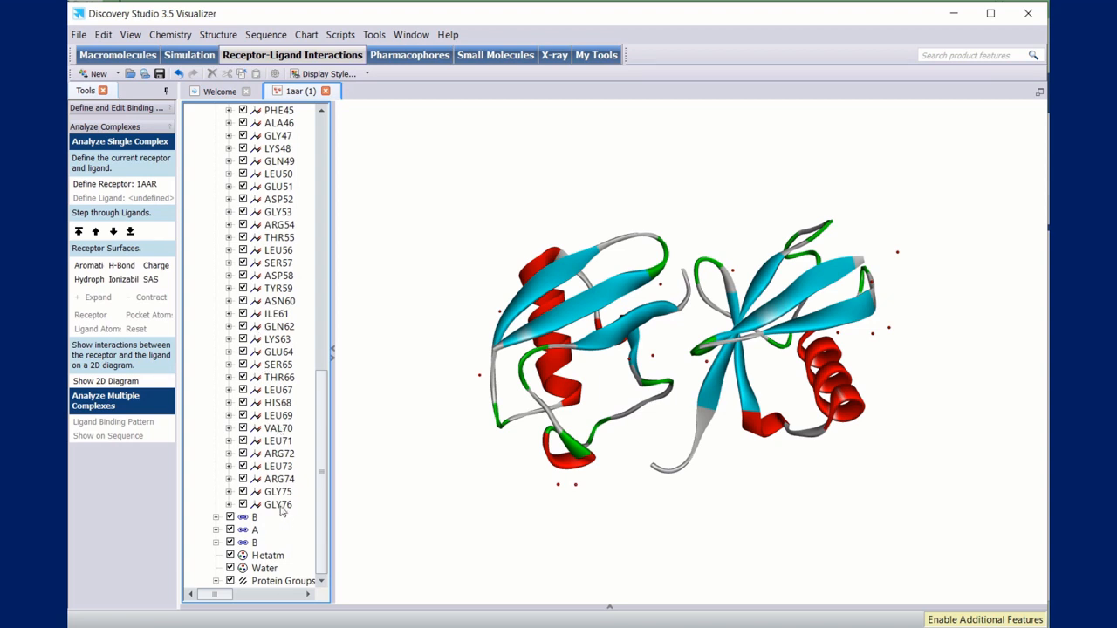
- Collapse the first chain A and check the entries listed under the second chain B, collapsing it again
{"action": "scroll", "coordinate": [274, 506], "scroll_direction": "up", "scroll_amount": 8}
{"action": "scroll", "coordinate": [250, 273], "scroll_direction": "up", "scroll_amount": 2}
{"action": "left_click", "coordinate": [249, 273]}
{"action": "scroll", "coordinate": [250, 273], "scroll_direction": "up", "scroll_amount": 6}
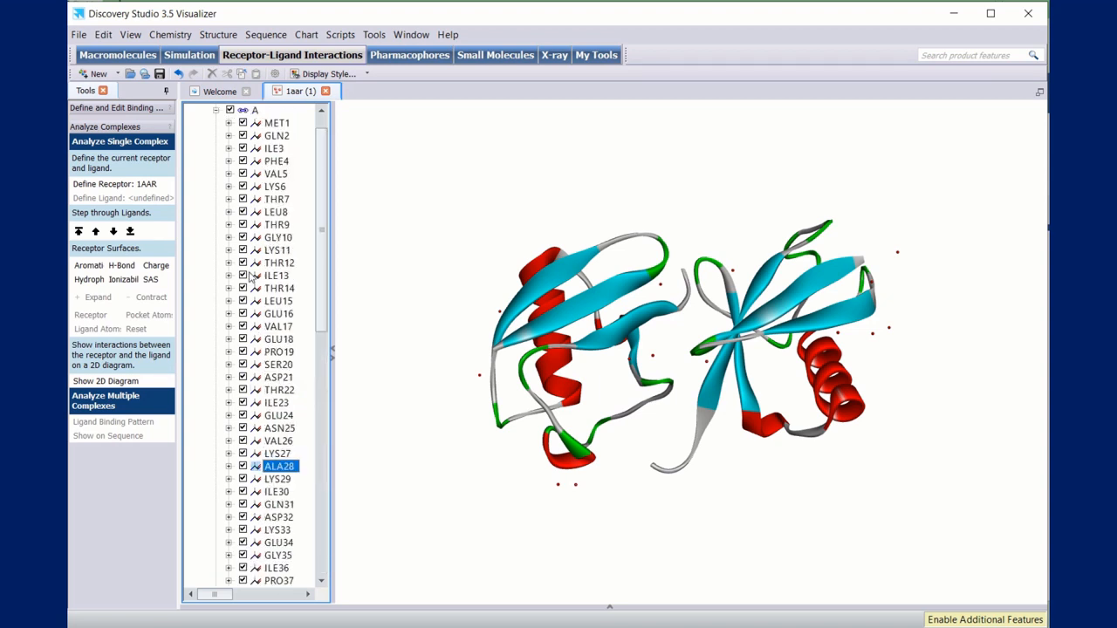
{"action": "left_click", "coordinate": [216, 136]}
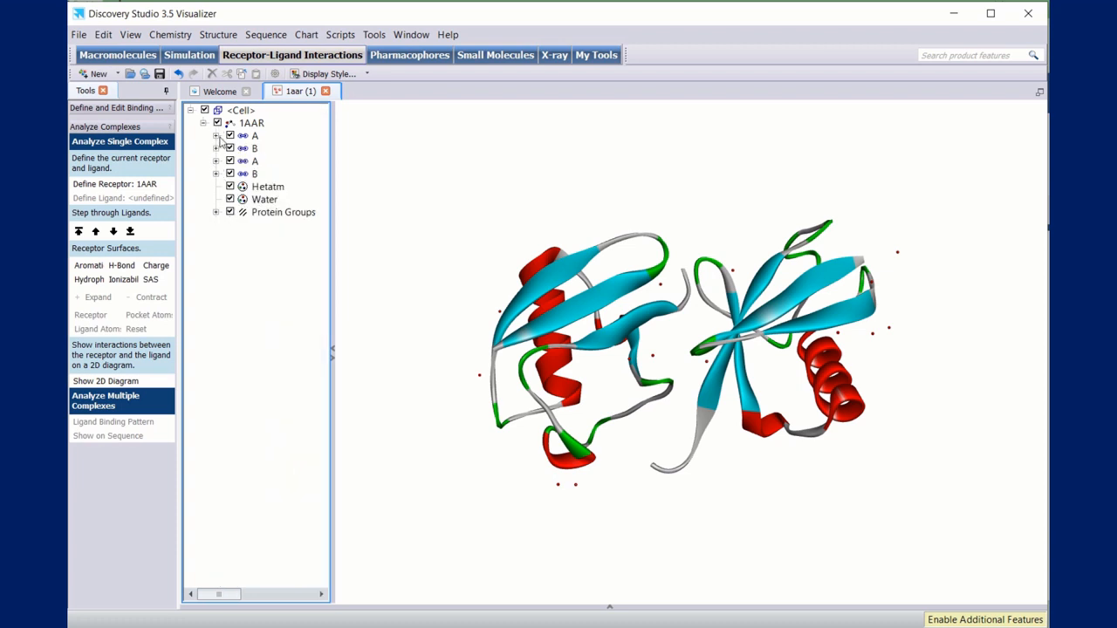
{"action": "left_click", "coordinate": [217, 174]}
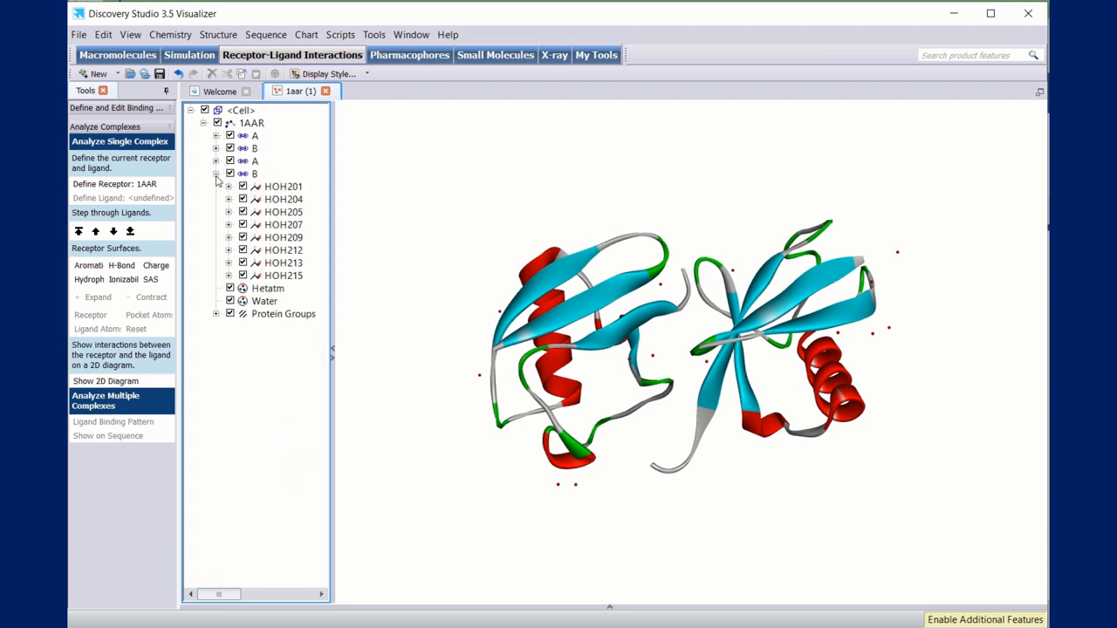
{"action": "left_click", "coordinate": [217, 173]}
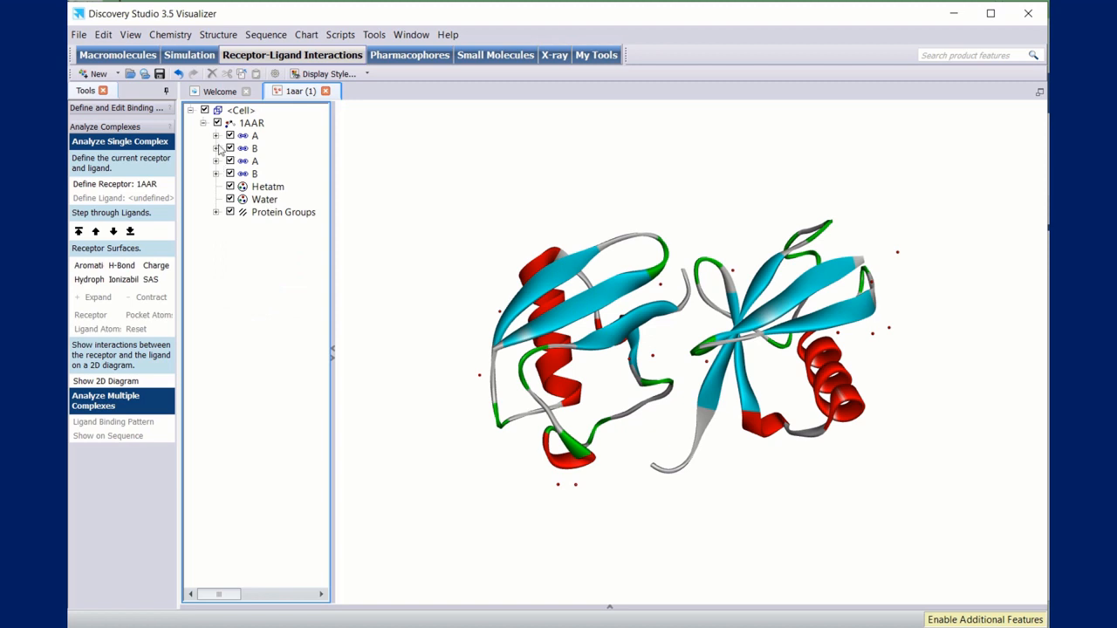
- Expand the first chain B and go through its residues down to GLY76
{"action": "left_click", "coordinate": [217, 161]}
{"action": "scroll", "coordinate": [251, 227], "scroll_direction": "down", "scroll_amount": 5}
{"action": "scroll", "coordinate": [251, 227], "scroll_direction": "down", "scroll_amount": 10}
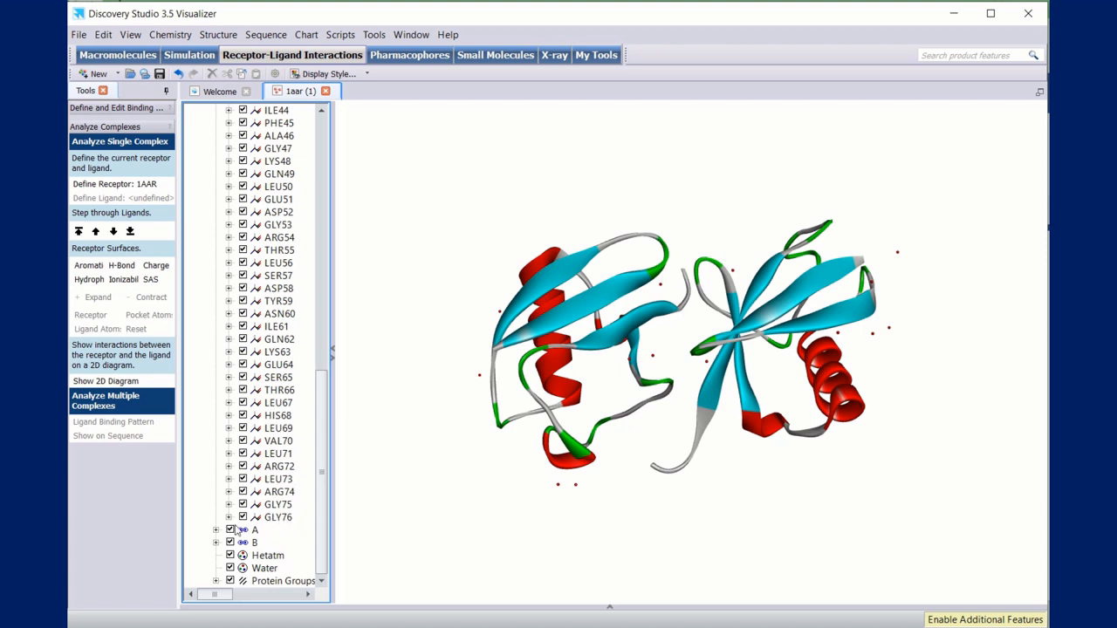
- Examine the water molecules under the second A and second B groups, collapsing each group after viewing it
{"action": "left_click", "coordinate": [216, 529]}
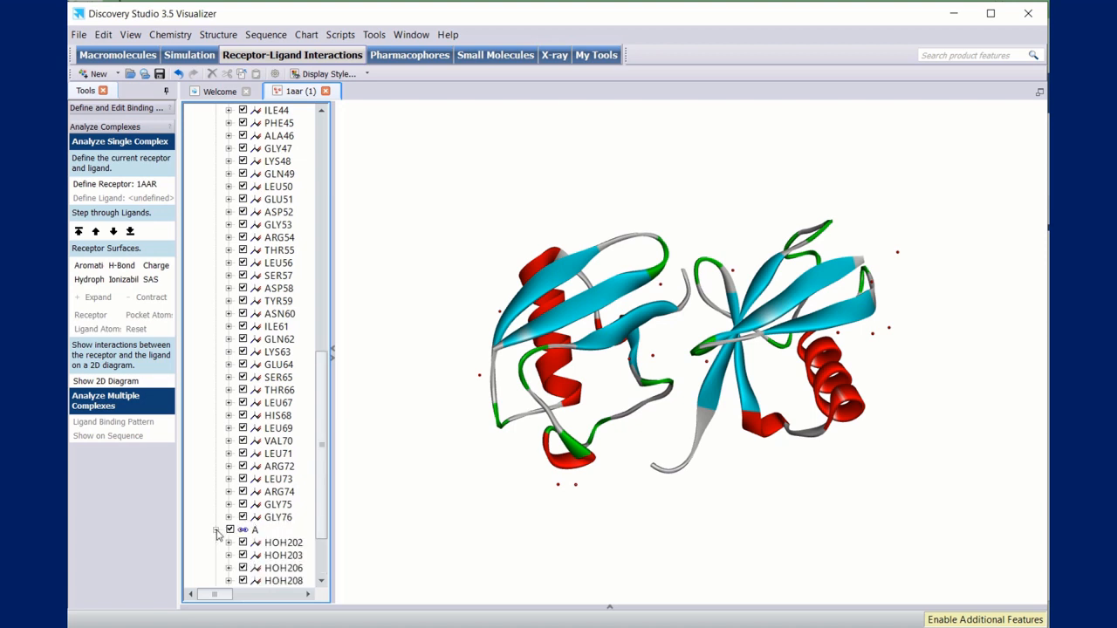
{"action": "scroll", "coordinate": [236, 532], "scroll_direction": "down", "scroll_amount": 3}
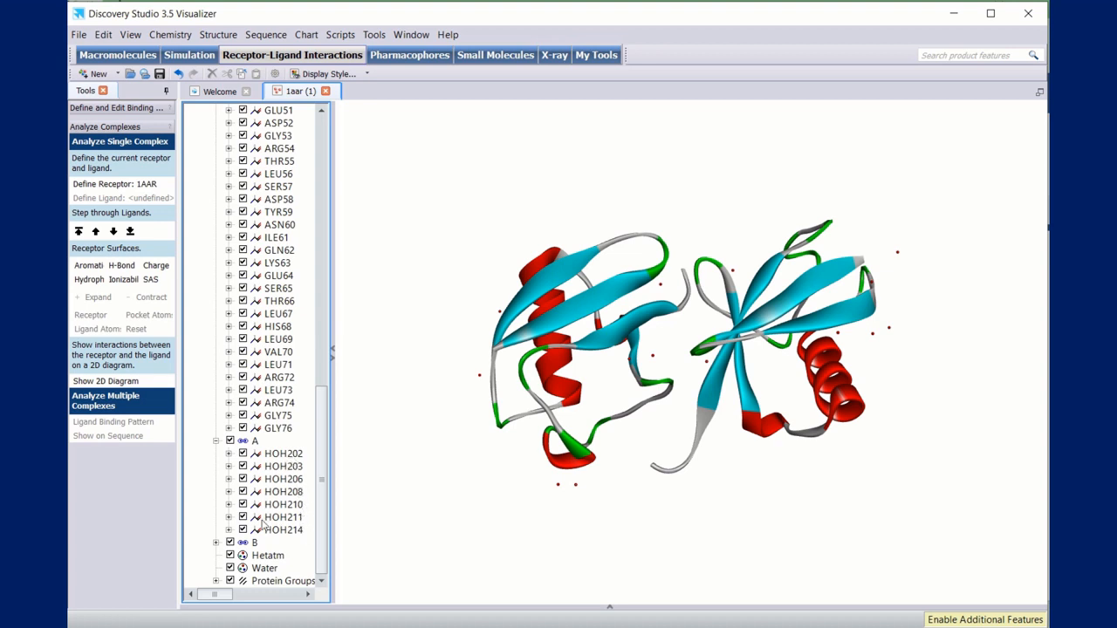
{"action": "left_click", "coordinate": [216, 441]}
{"action": "left_click", "coordinate": [216, 542]}
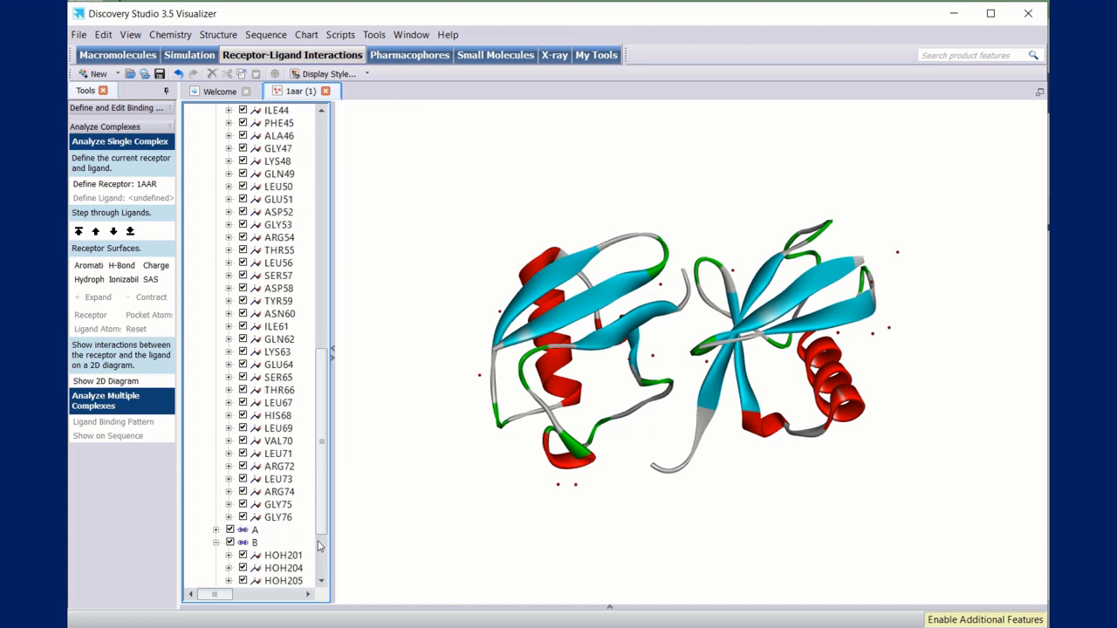
{"action": "scroll", "coordinate": [320, 522], "scroll_direction": "down", "scroll_amount": 3}
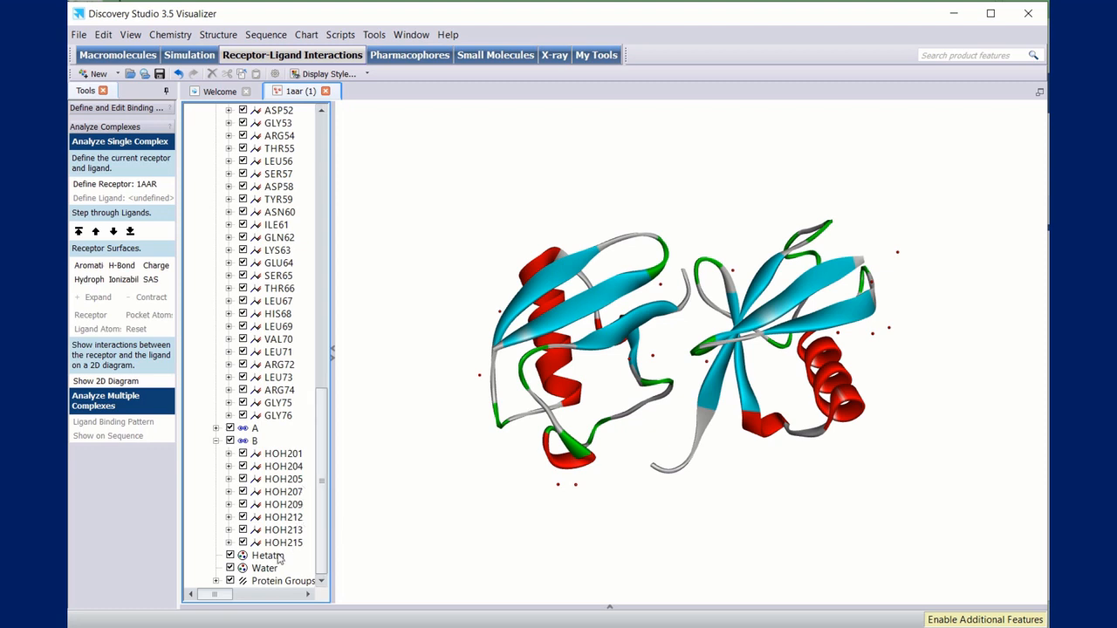
{"action": "left_click", "coordinate": [216, 441]}
{"action": "scroll", "coordinate": [219, 436], "scroll_direction": "up", "scroll_amount": 10}
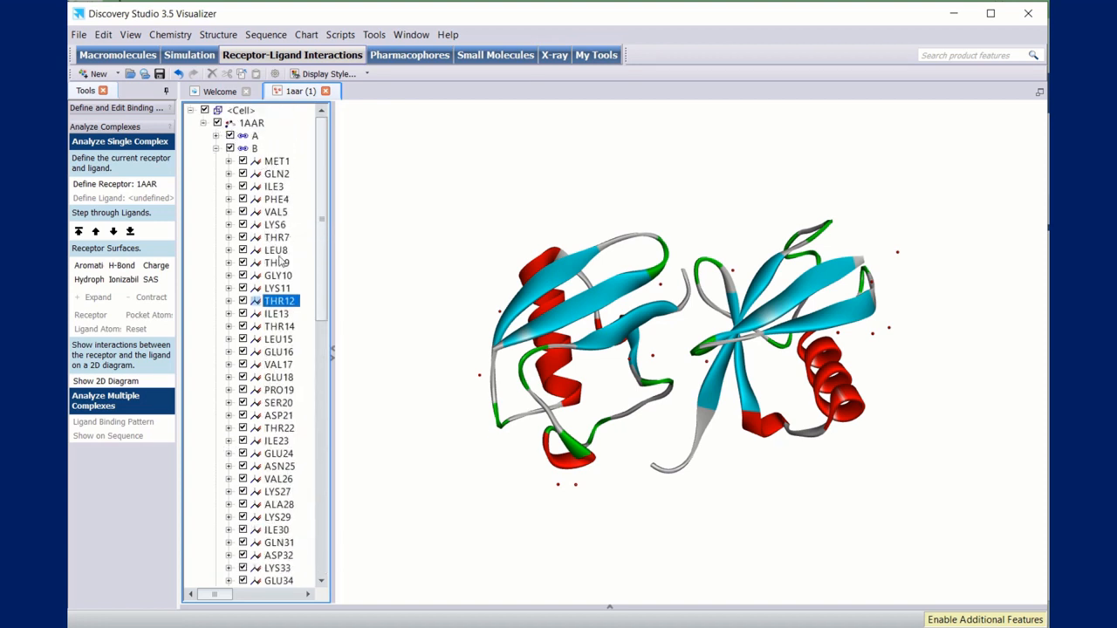
- Highlight GLY10 of chain B, inspect its location in the structure from a rotated, enlarged view, and clear the selection
{"action": "left_click", "coordinate": [276, 276]}
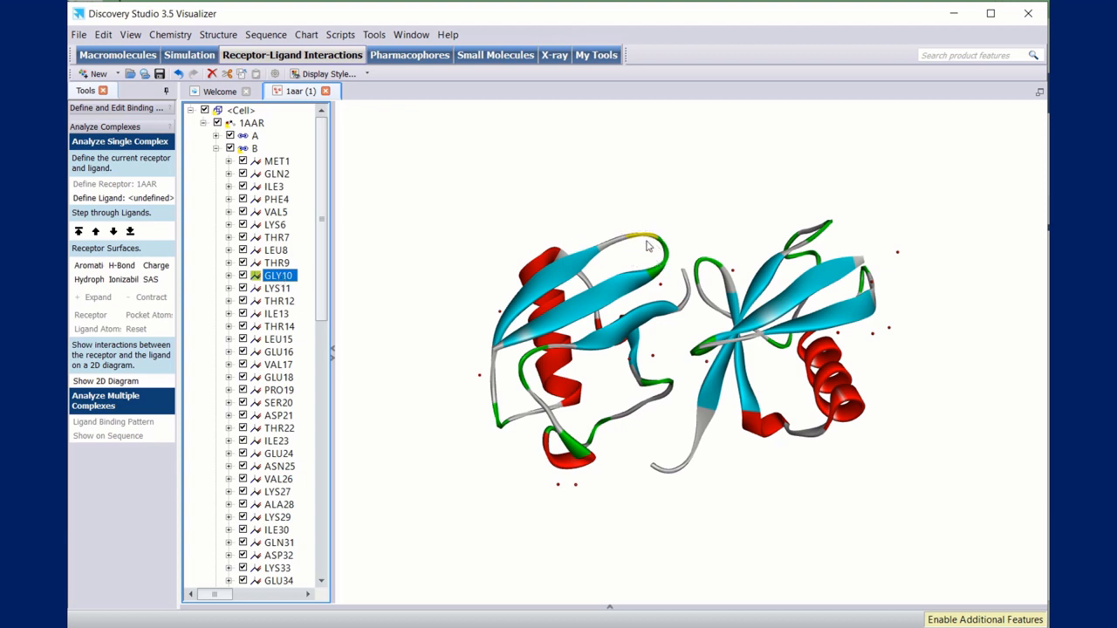
{"action": "right_click_drag", "start_coordinate": [625, 287], "coordinate": [633, 384]}
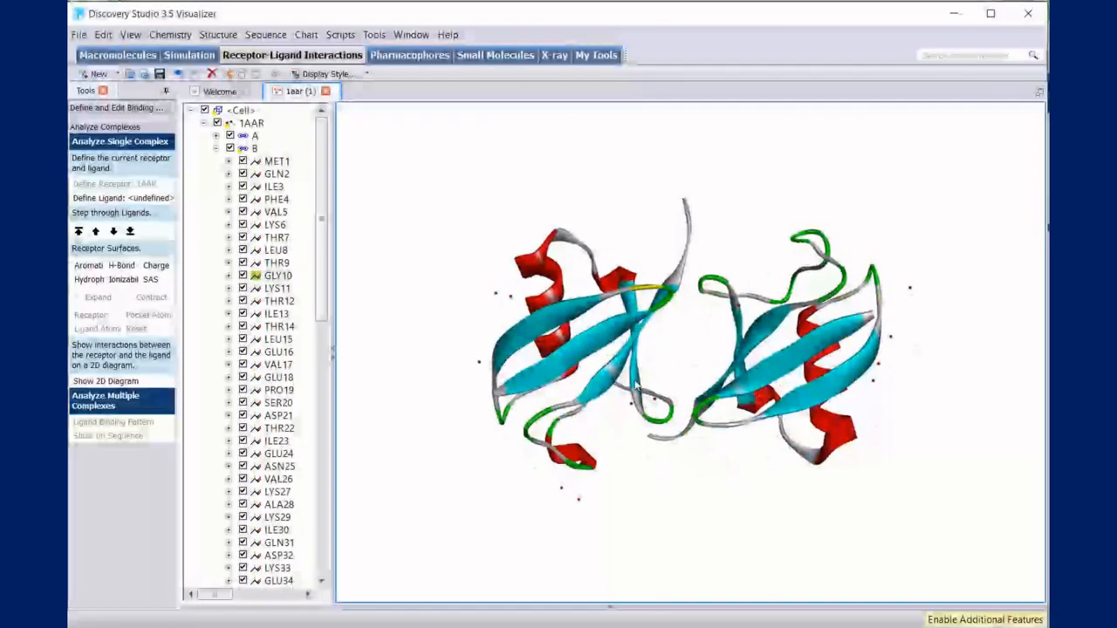
{"action": "left_click", "coordinate": [630, 312]}
{"action": "scroll", "coordinate": [630, 312], "scroll_direction": "down", "scroll_amount": 3}
{"action": "scroll", "coordinate": [628, 316], "scroll_direction": "up", "scroll_amount": 5}
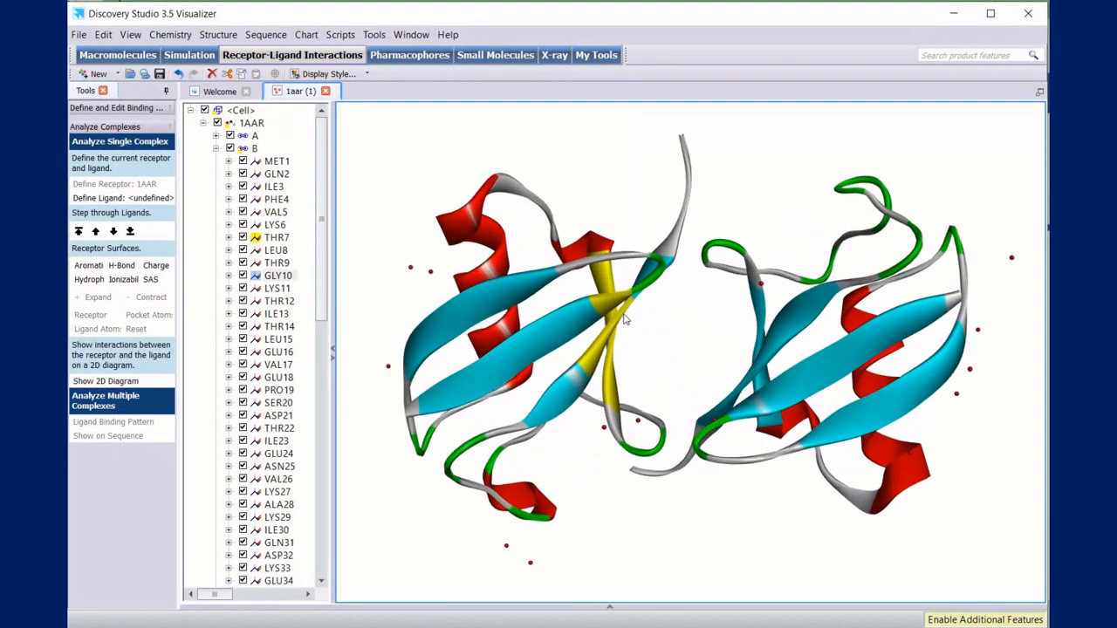
{"action": "left_click", "coordinate": [692, 356]}
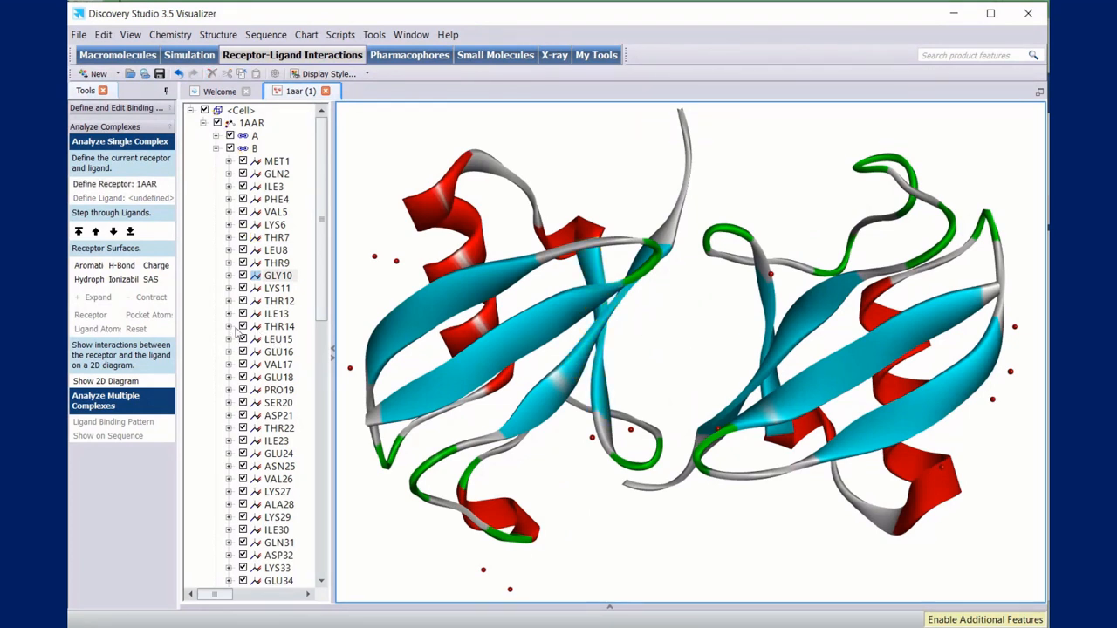
- Select GLY10, LYS11 and THR12 of chain B one after another to locate each residue on the ribbon
{"action": "left_click", "coordinate": [280, 276]}
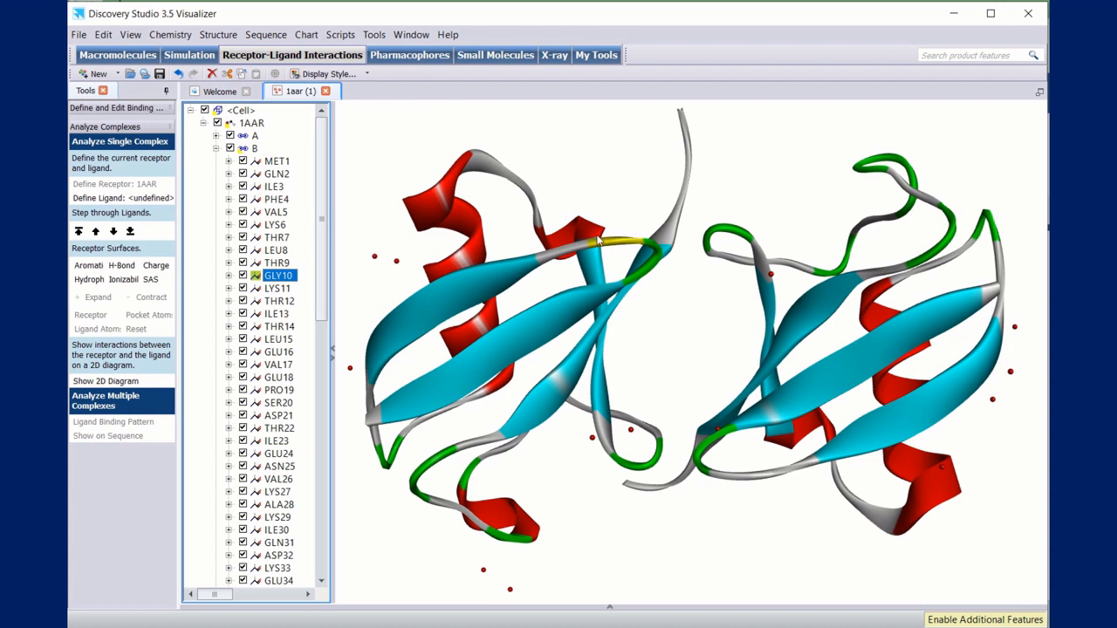
{"action": "left_click", "coordinate": [282, 290]}
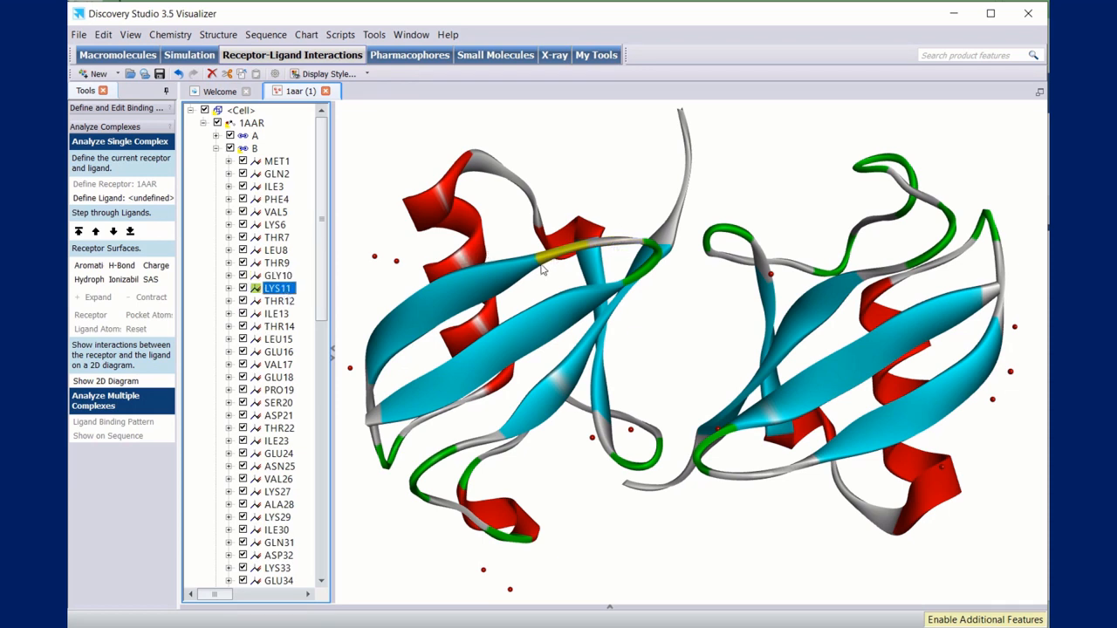
{"action": "left_click", "coordinate": [275, 302]}
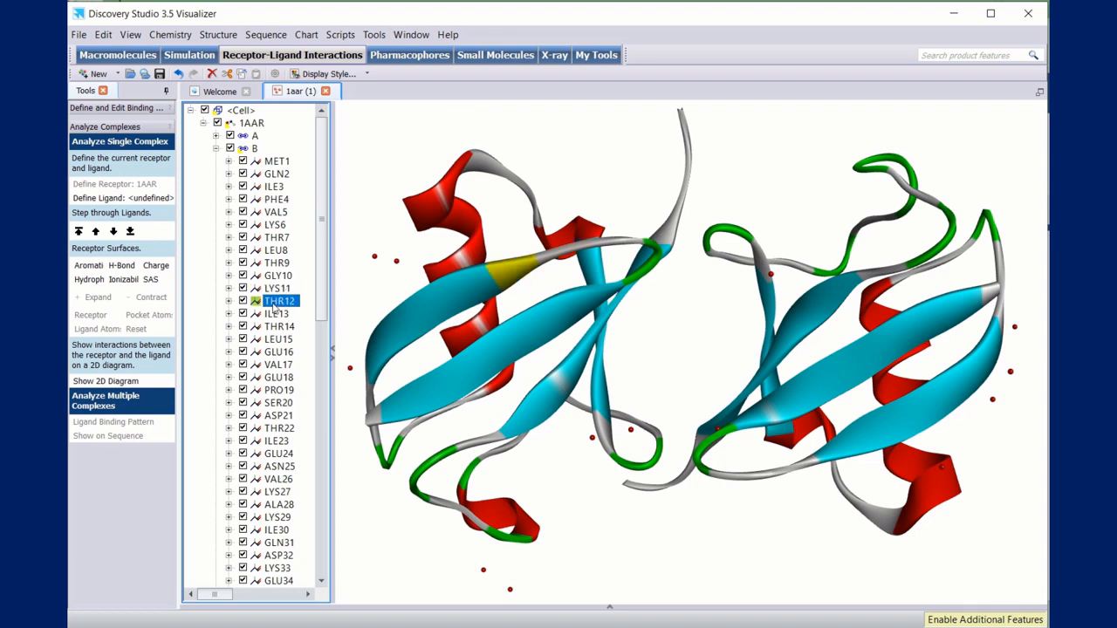
- Highlight residues ILE13 through GLU16 of chain B together, then collapse the chain and clear the selection
{"action": "left_click", "coordinate": [286, 314]}
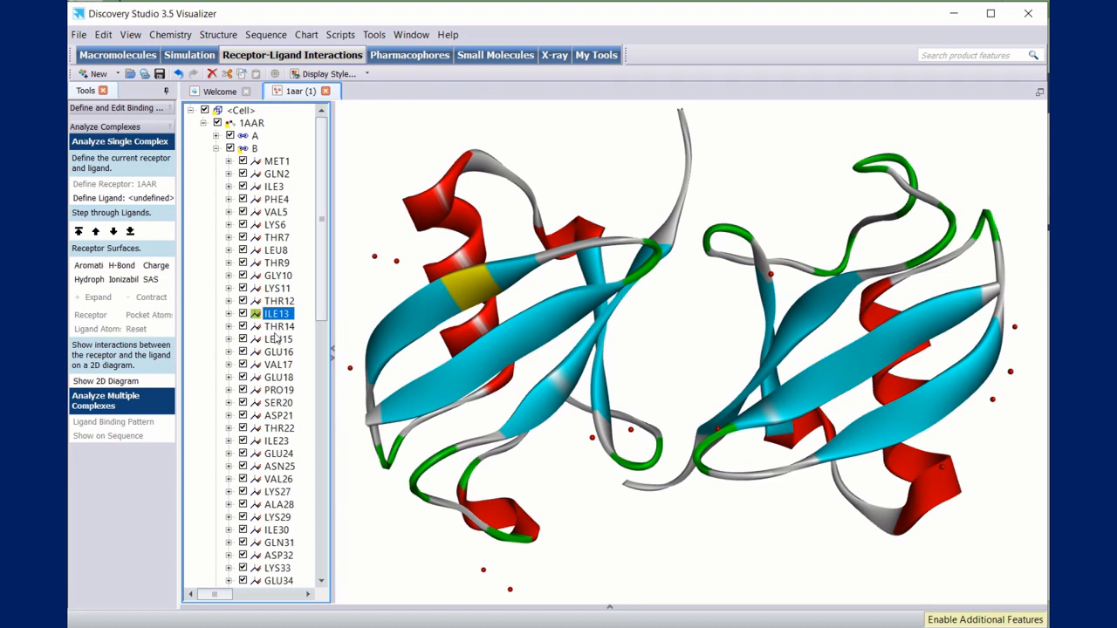
{"action": "left_click", "coordinate": [277, 328], "text": "shift"}
{"action": "left_click", "coordinate": [279, 339], "text": "shift"}
{"action": "left_click", "coordinate": [280, 353], "text": "shift"}
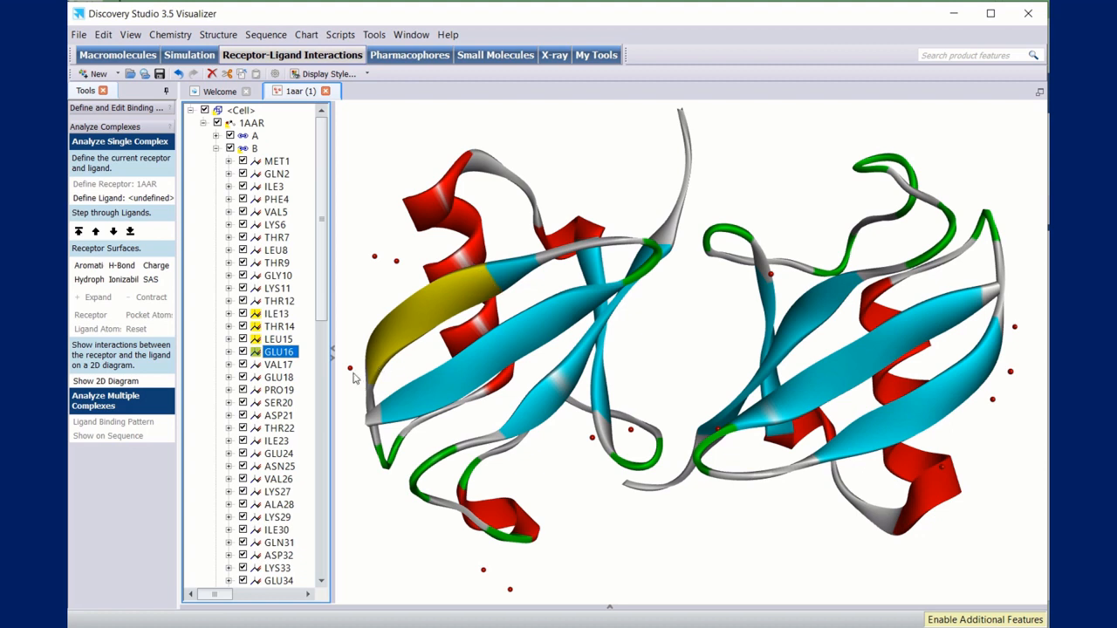
{"action": "left_click", "coordinate": [216, 149]}
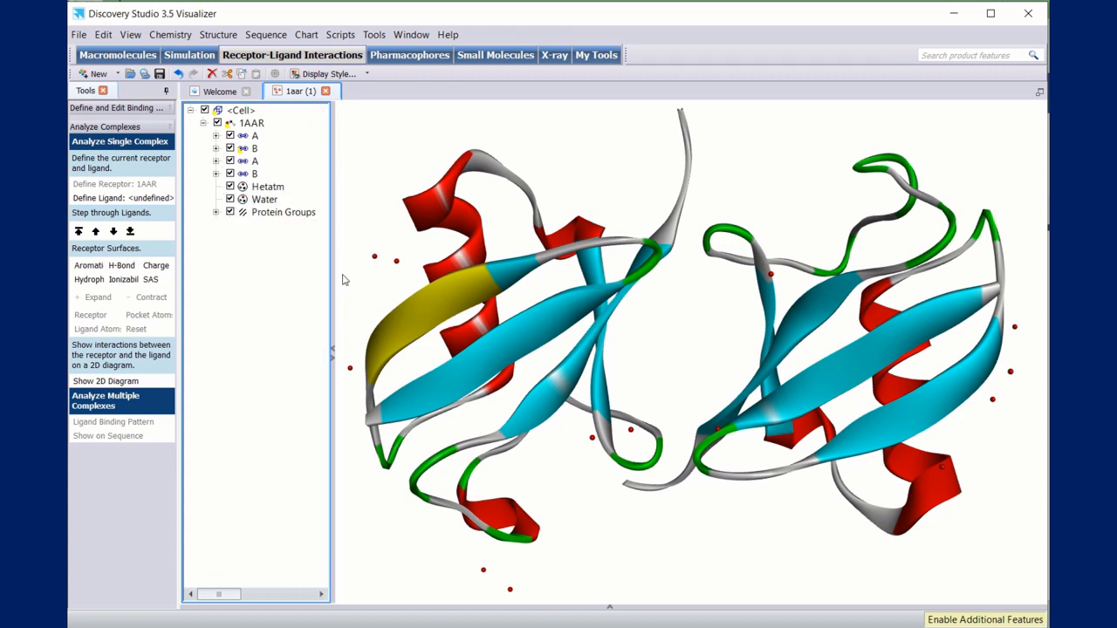
{"action": "left_click", "coordinate": [368, 286]}
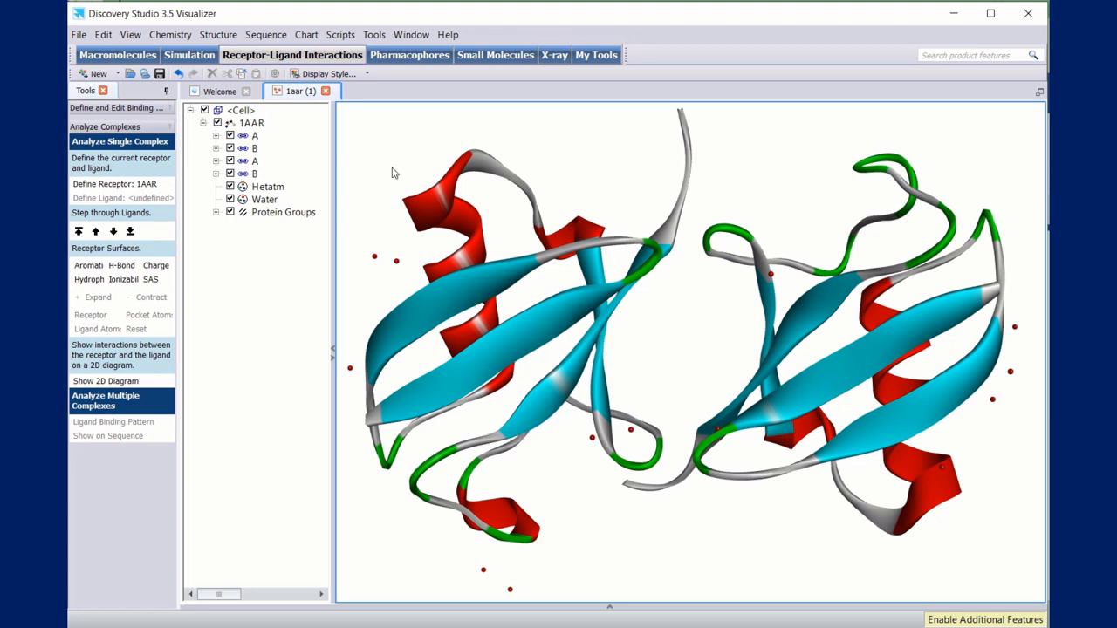
- Select the whole protein chains A and B alternately in the molecule view and the hierarchy to compare which ribbon each one covers
{"action": "left_click", "coordinate": [499, 274]}
{"action": "left_click", "coordinate": [499, 274]}
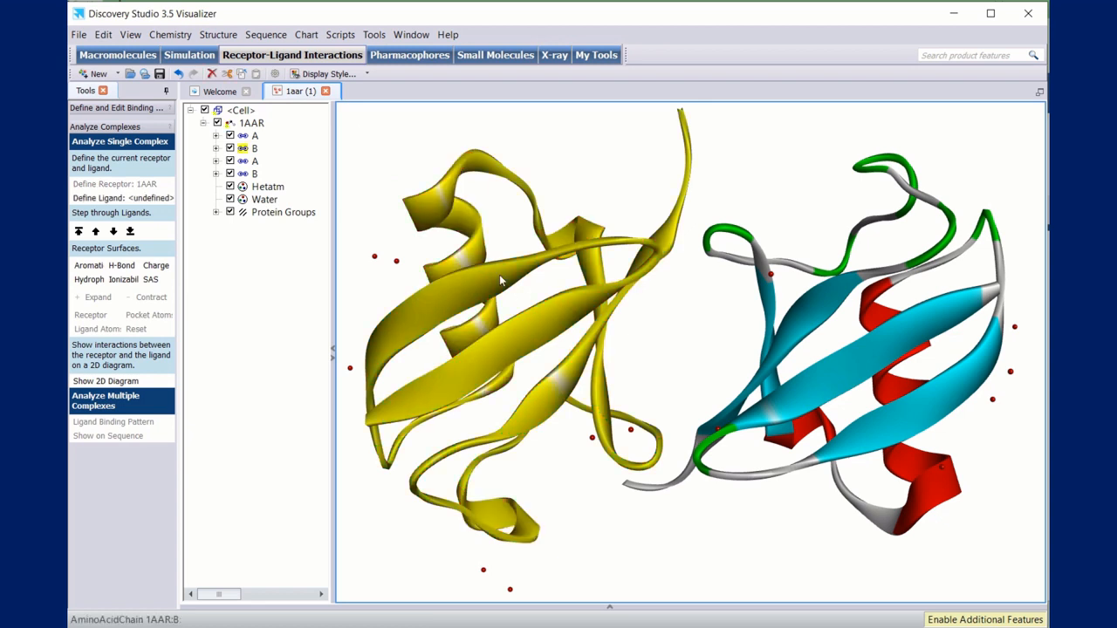
{"action": "left_click", "coordinate": [258, 138]}
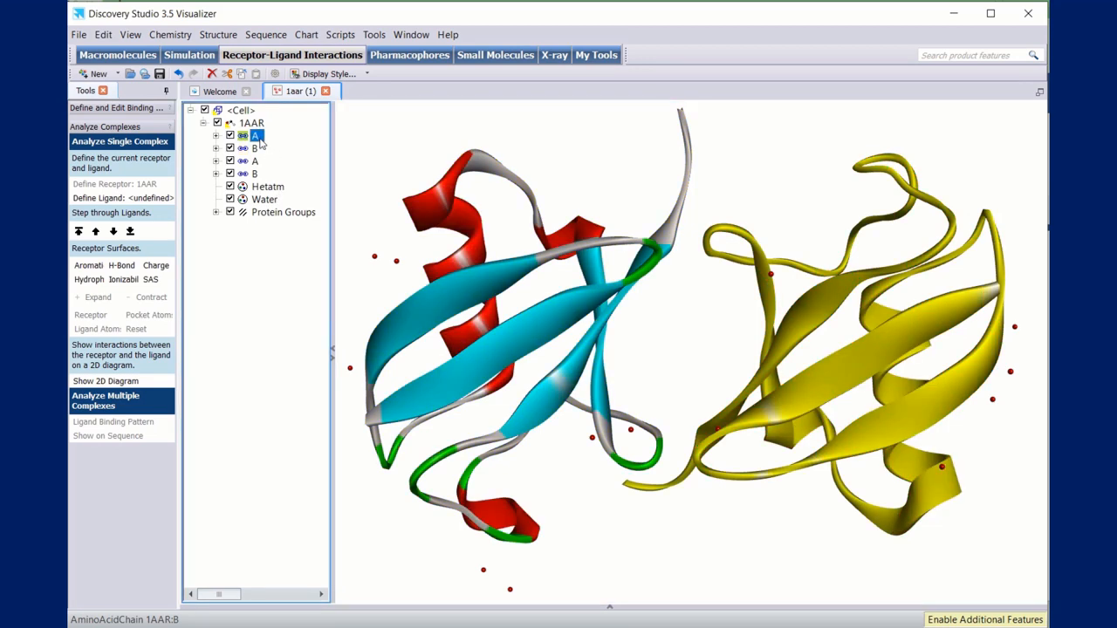
{"action": "left_click", "coordinate": [721, 321]}
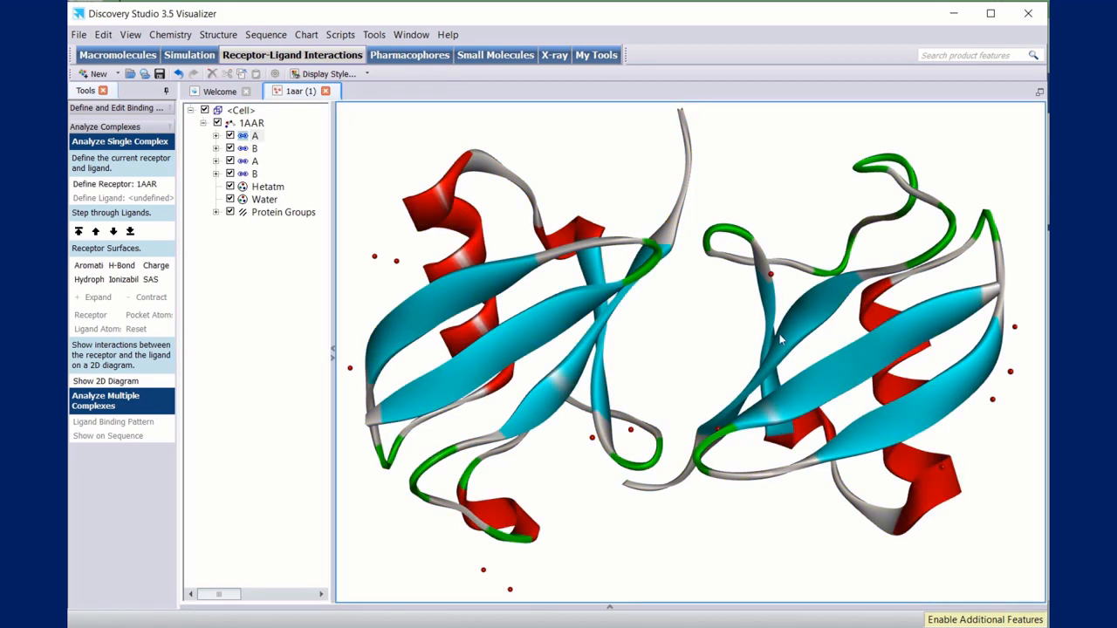
{"action": "double_click", "coordinate": [788, 336]}
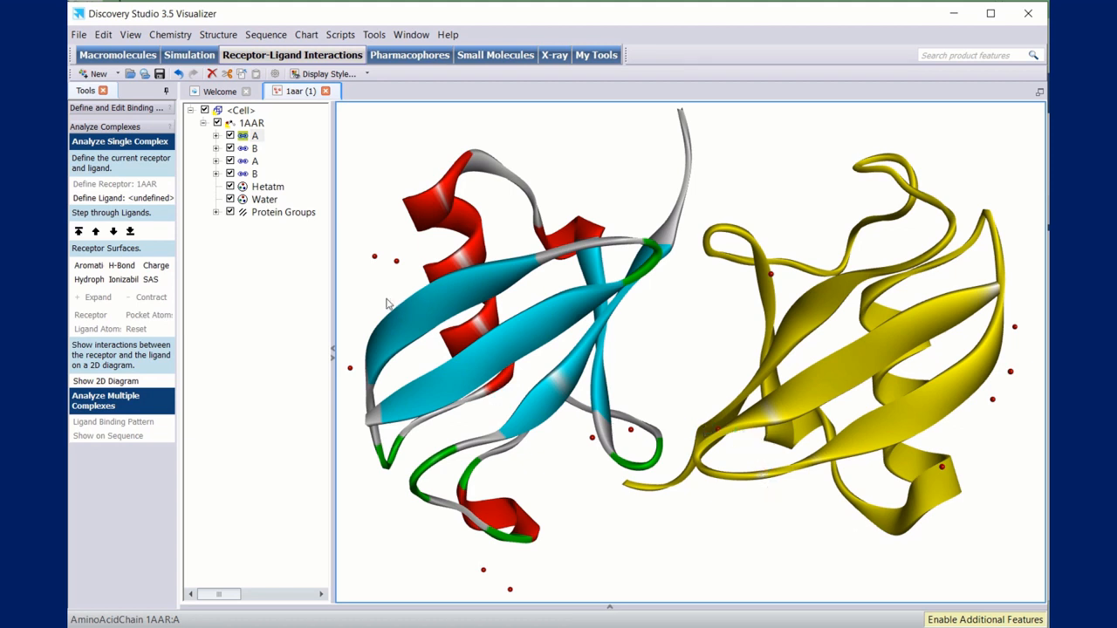
{"action": "left_click", "coordinate": [450, 291]}
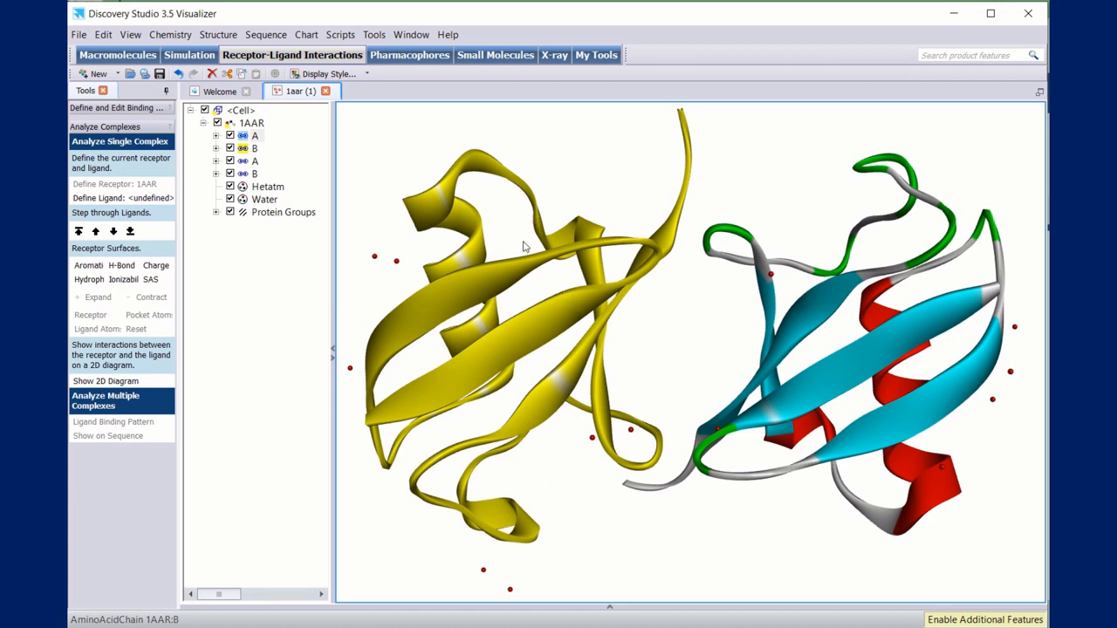
{"action": "left_click", "coordinate": [701, 320]}
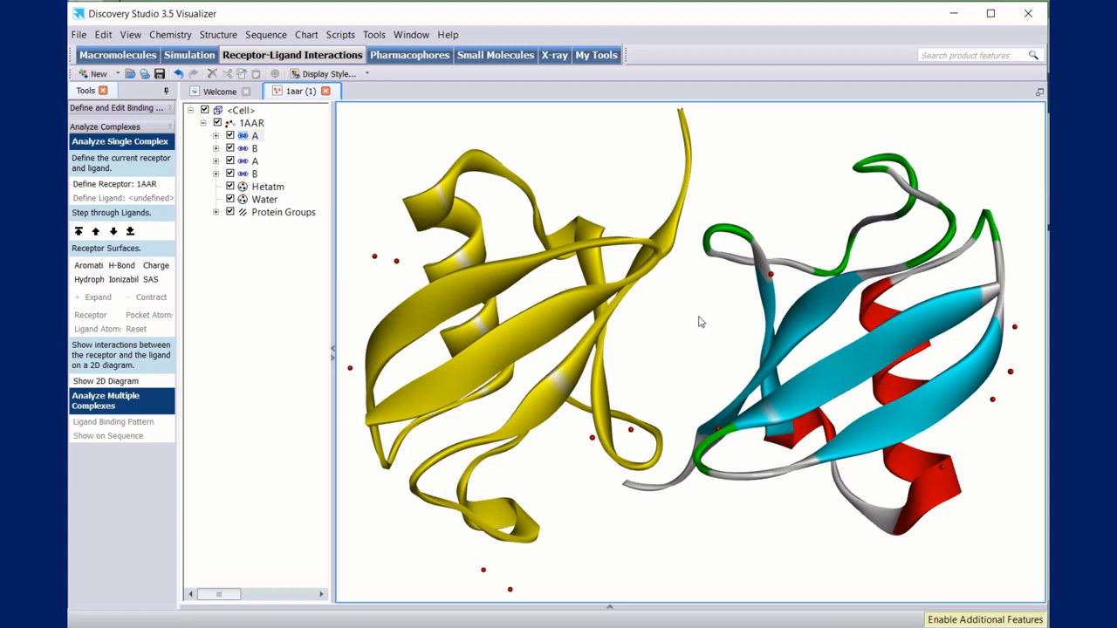
{"action": "left_click", "coordinate": [255, 138]}
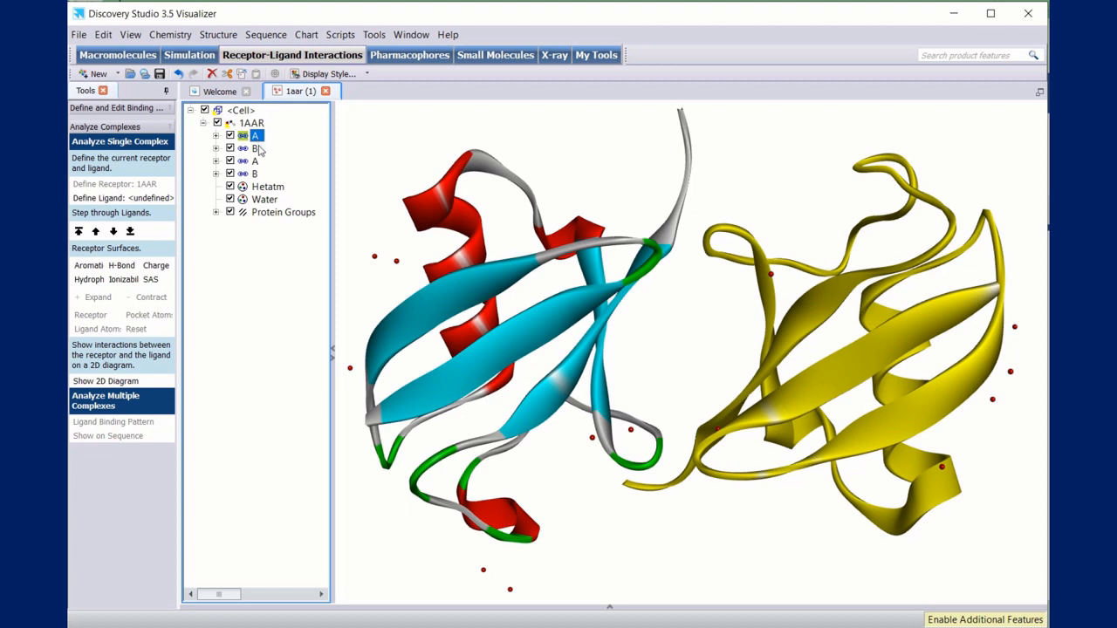
{"action": "left_click", "coordinate": [255, 148]}
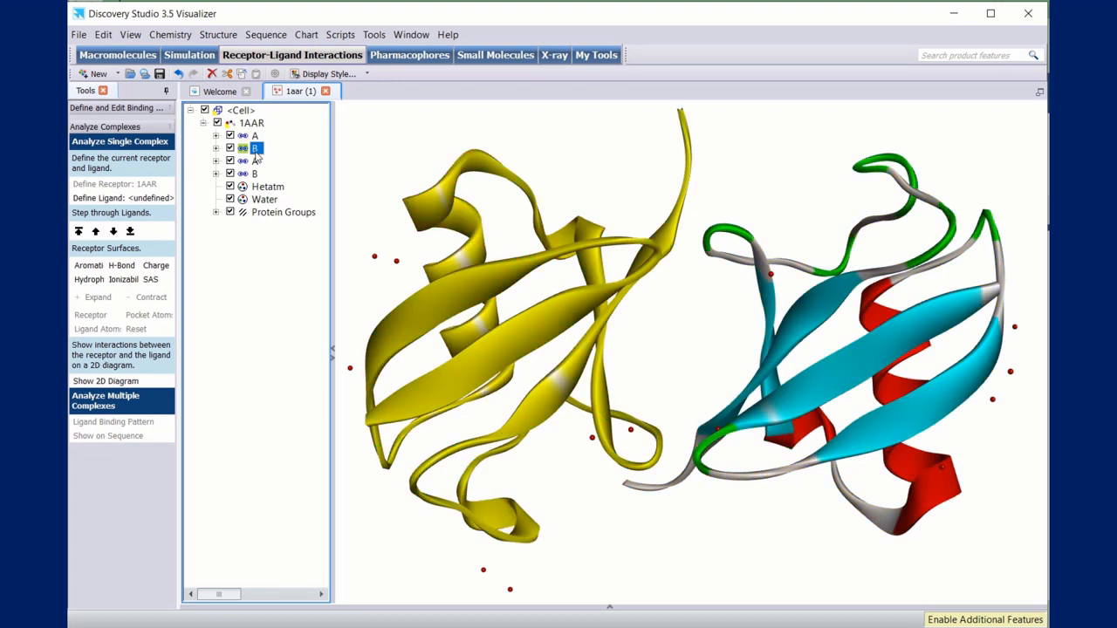
- Apply the Flat ribbon protein display style to the first chain A
{"action": "left_click", "coordinate": [256, 137]}
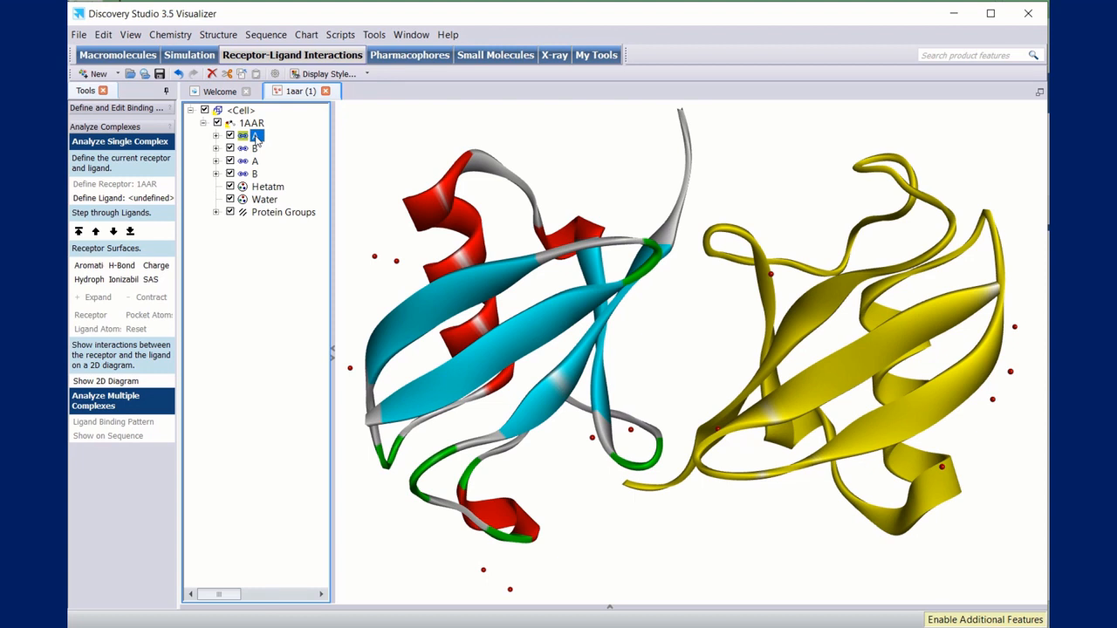
{"action": "left_click", "coordinate": [329, 76]}
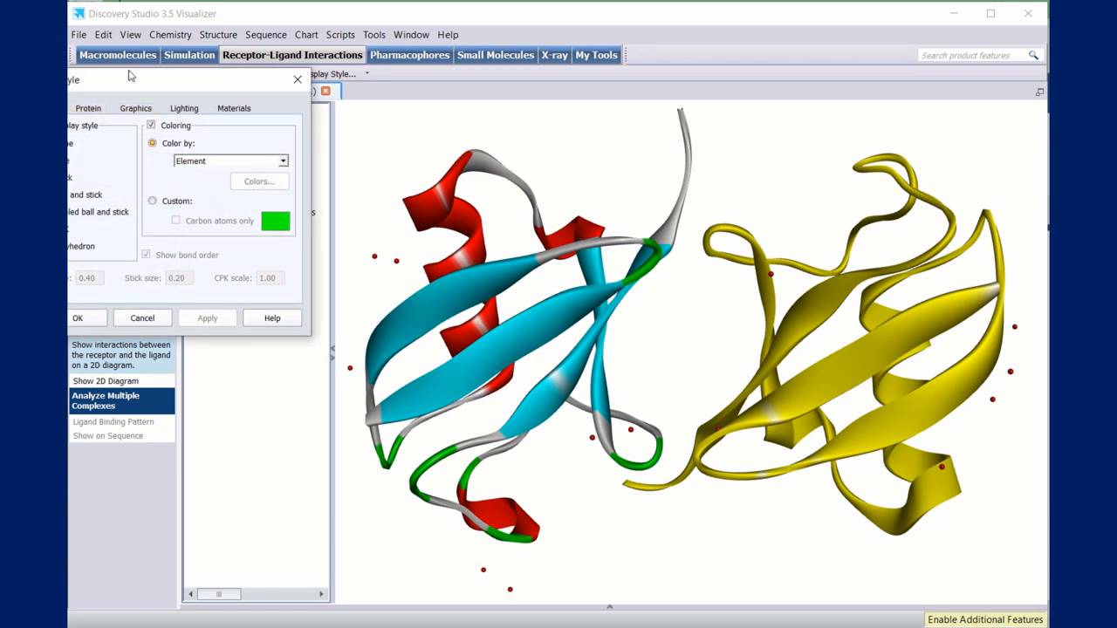
{"action": "left_click_drag", "start_coordinate": [131, 80], "coordinate": [182, 99]}
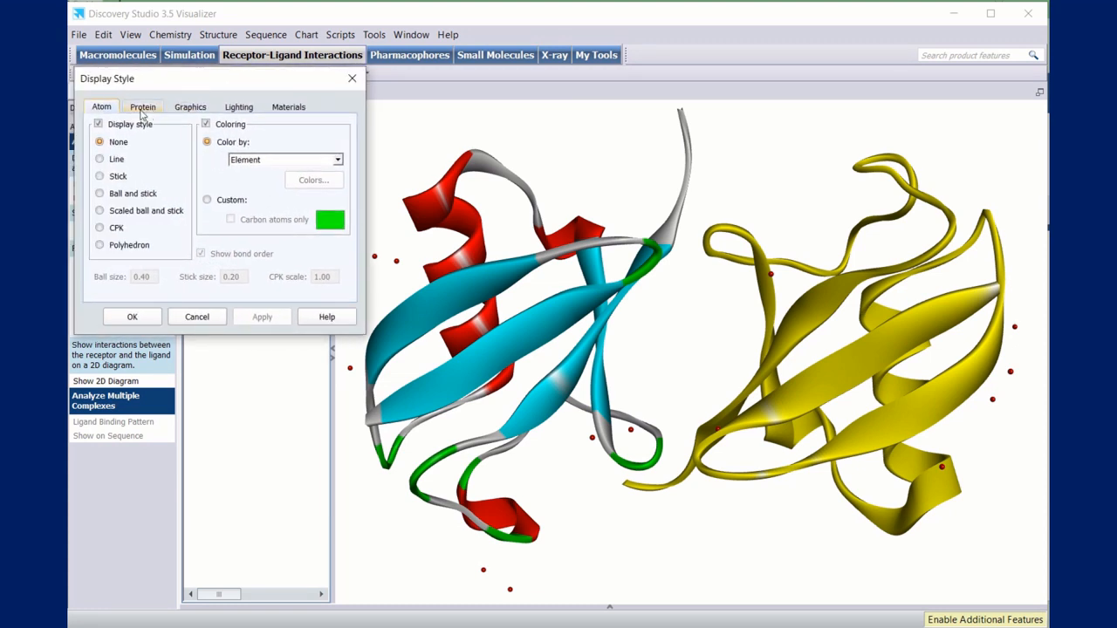
{"action": "left_click", "coordinate": [141, 109]}
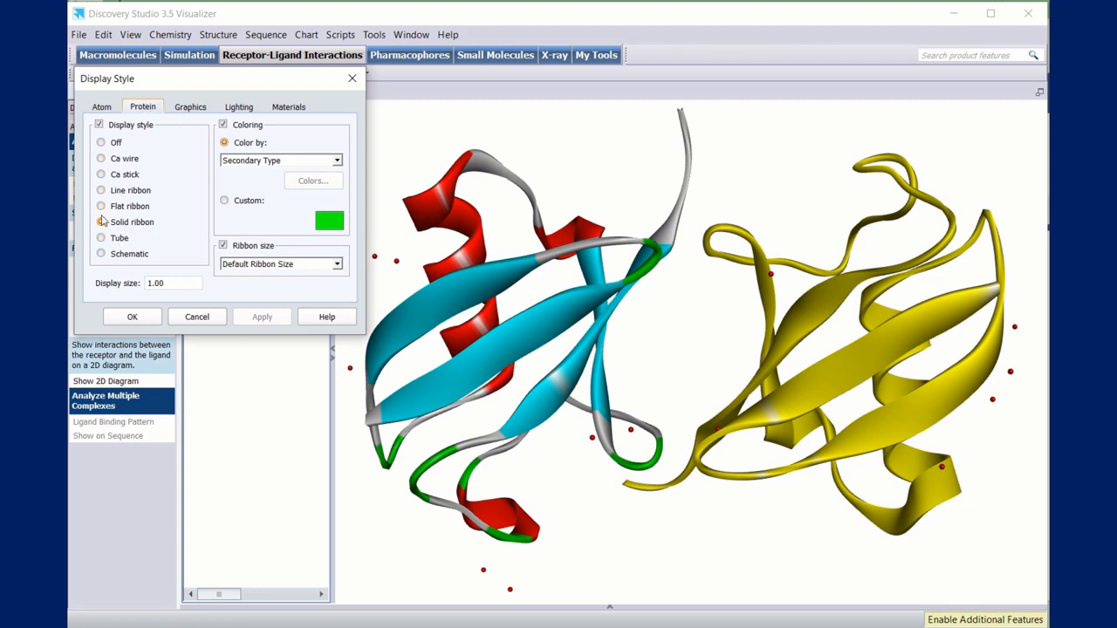
{"action": "left_click", "coordinate": [101, 207]}
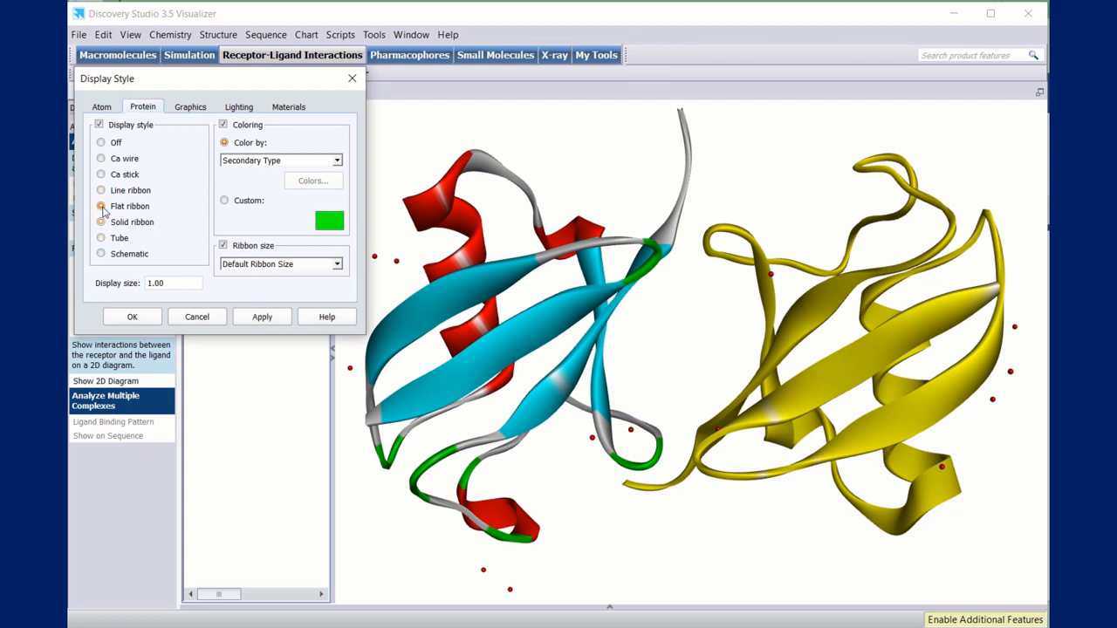
{"action": "left_click", "coordinate": [253, 317]}
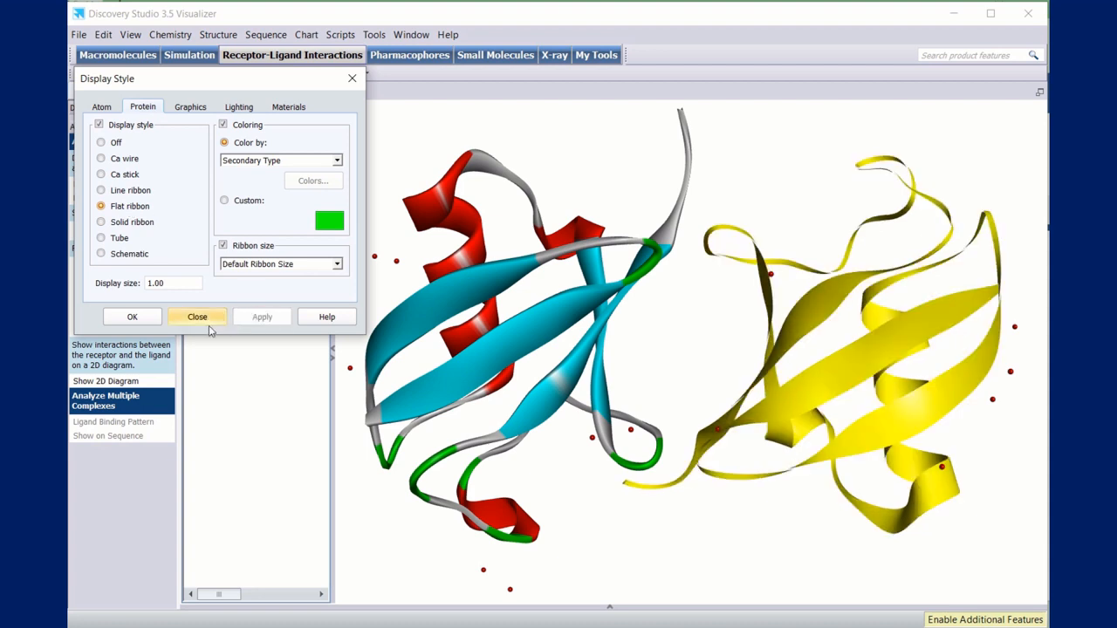
- Finish the flat ribbon change, clear the selection, and color the first chain A ribbon custom dark green (RGB 85, 170, 0)
{"action": "left_click", "coordinate": [130, 322]}
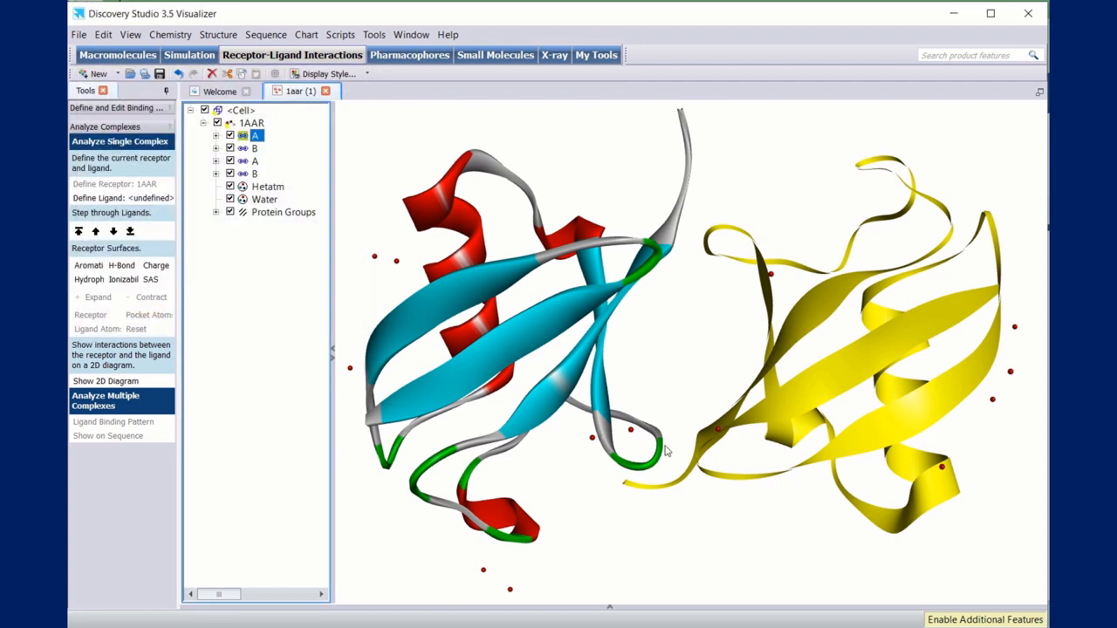
{"action": "left_click", "coordinate": [696, 516]}
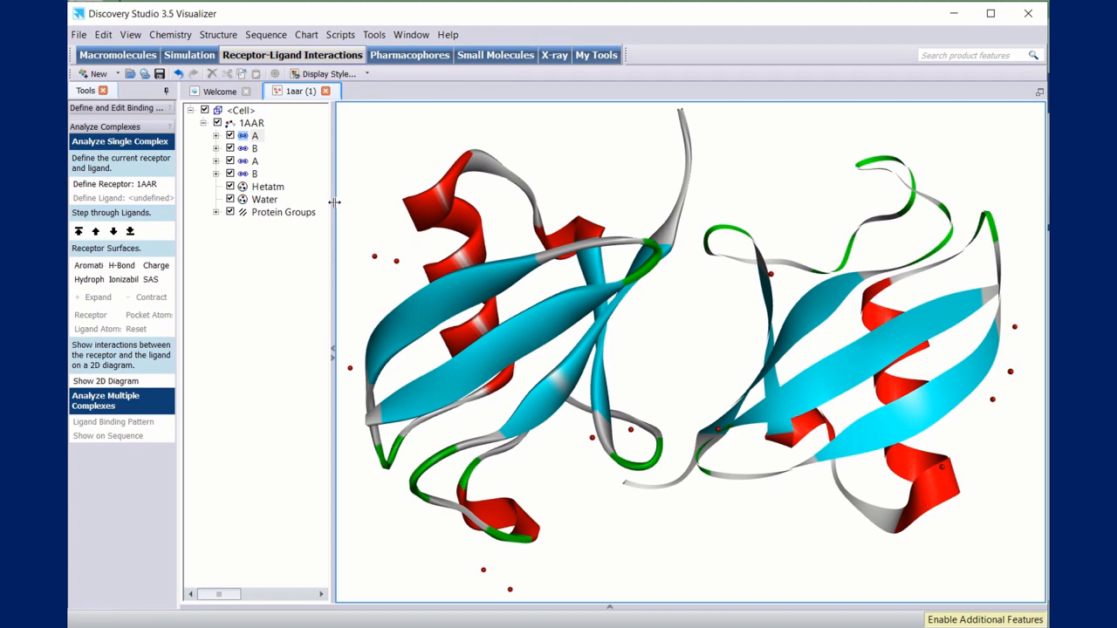
{"action": "left_click", "coordinate": [255, 136]}
{"action": "left_click", "coordinate": [319, 75]}
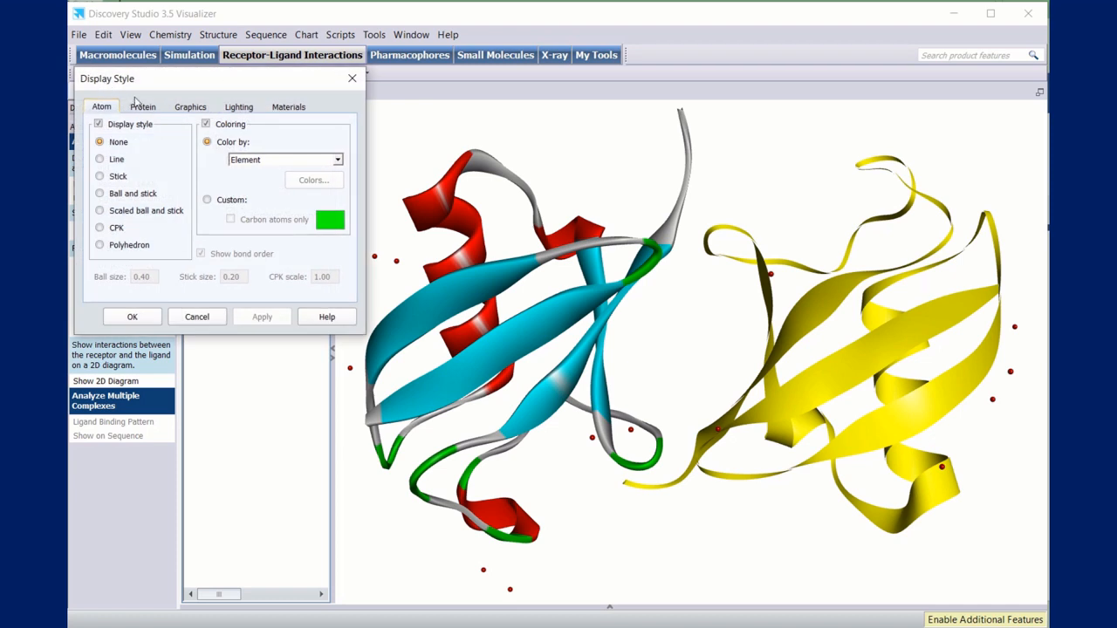
{"action": "left_click", "coordinate": [142, 107]}
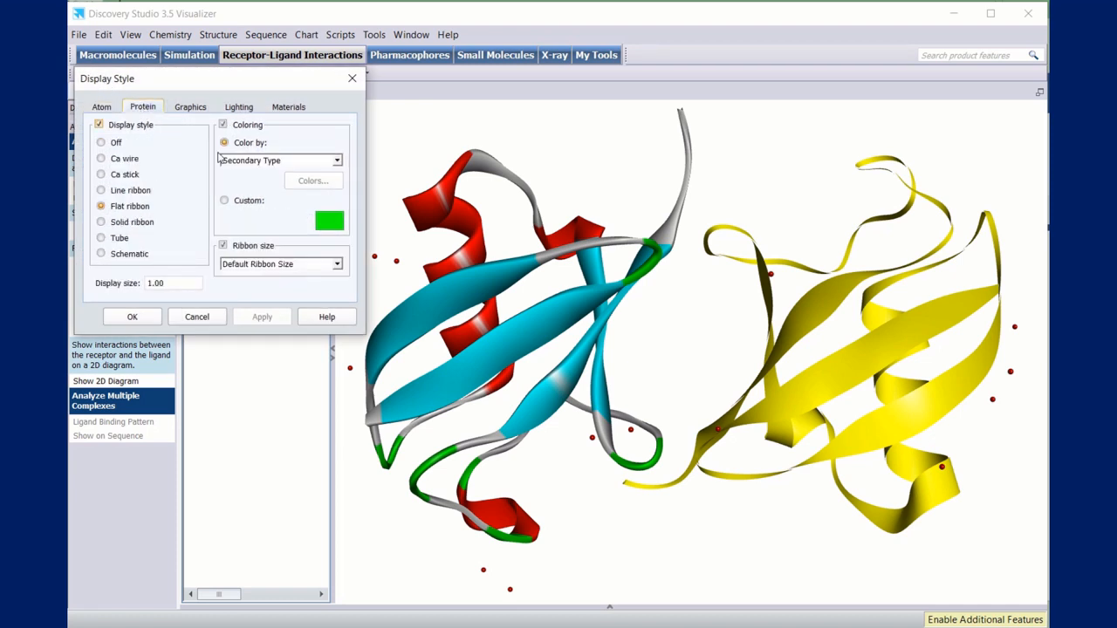
{"action": "left_click", "coordinate": [224, 200]}
{"action": "left_click", "coordinate": [327, 224]}
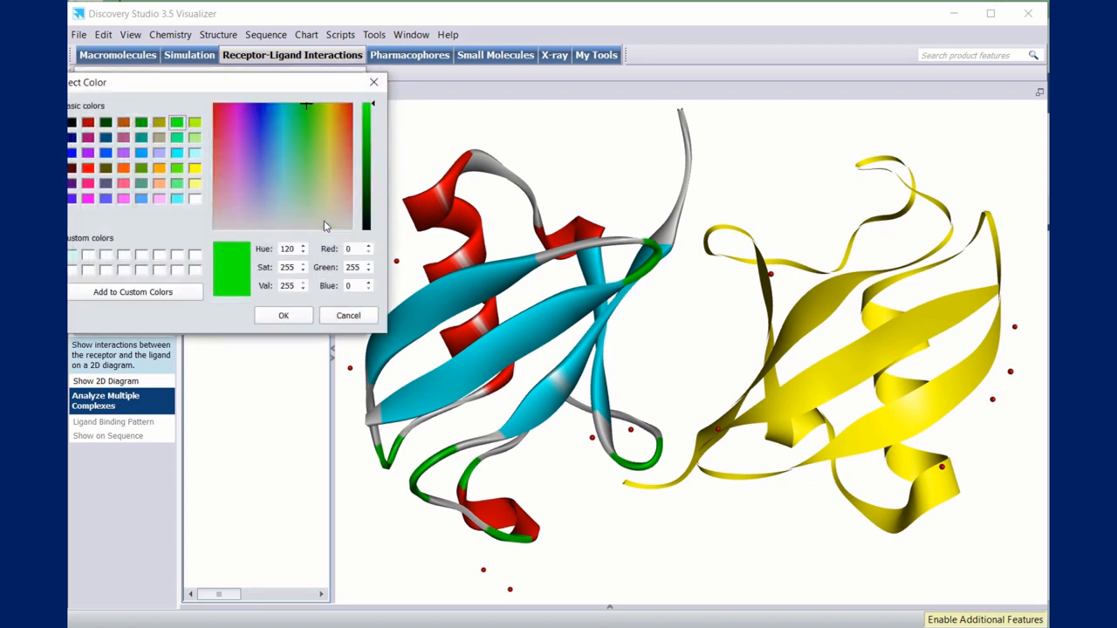
{"action": "left_click", "coordinate": [142, 171]}
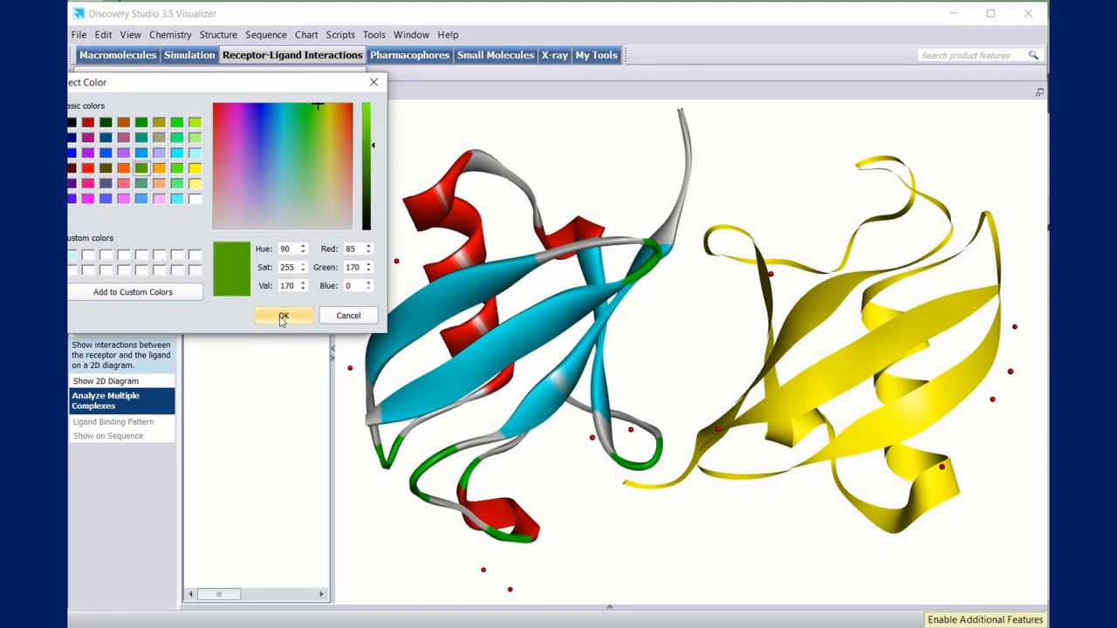
{"action": "left_click", "coordinate": [282, 316]}
{"action": "left_click", "coordinate": [262, 317]}
{"action": "left_click", "coordinate": [132, 316]}
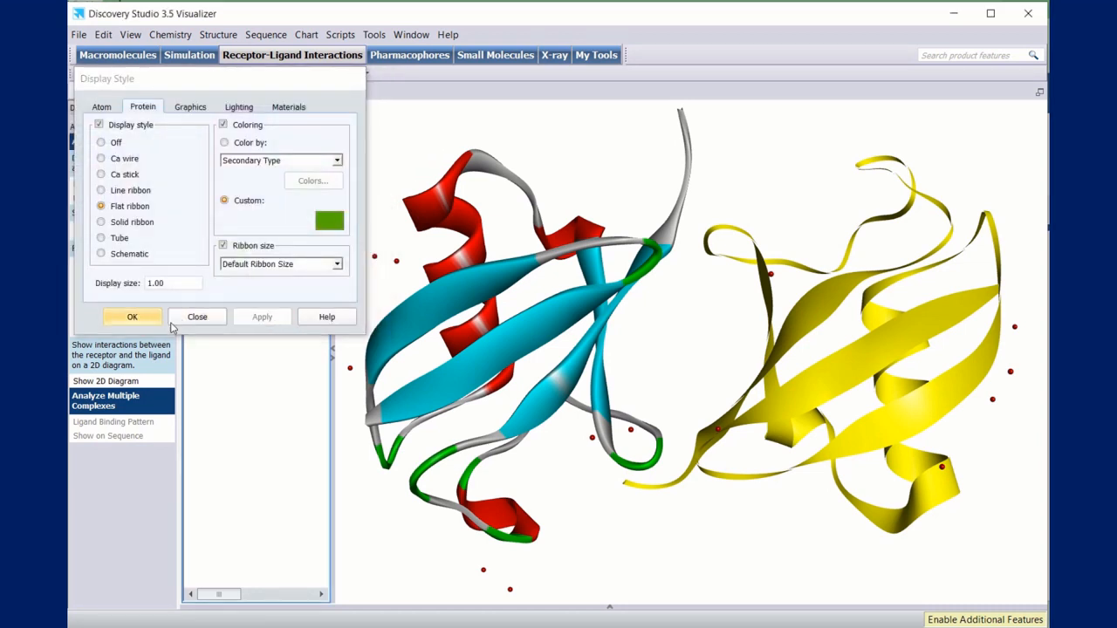
{"action": "left_click", "coordinate": [584, 513]}
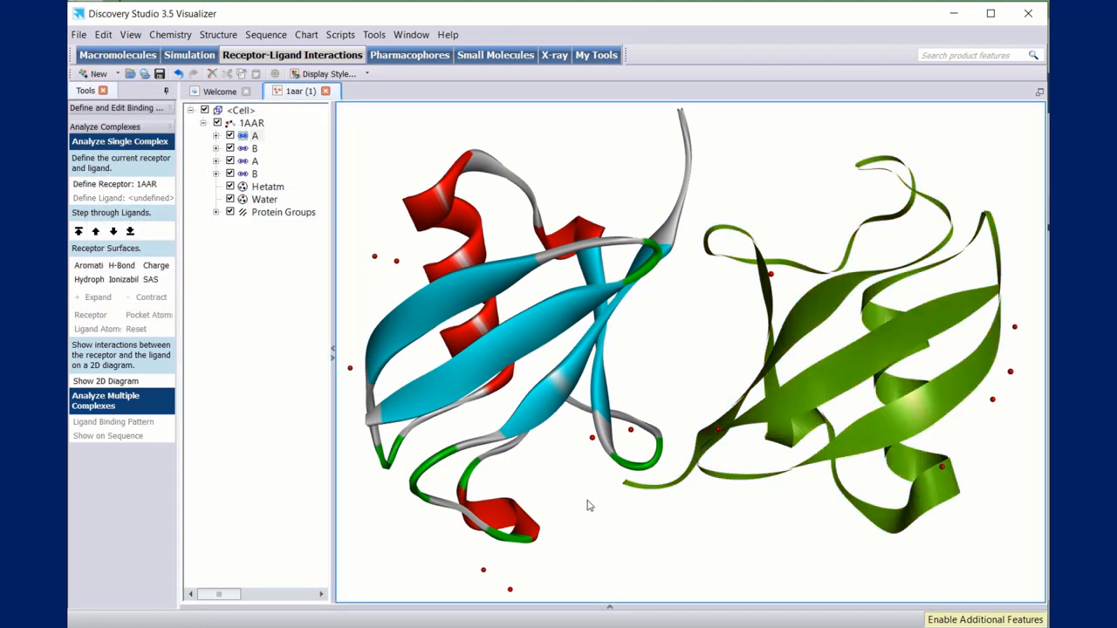
- Apply the Flat ribbon protein display style with a custom magenta color to the first chain B
{"action": "left_click", "coordinate": [254, 149]}
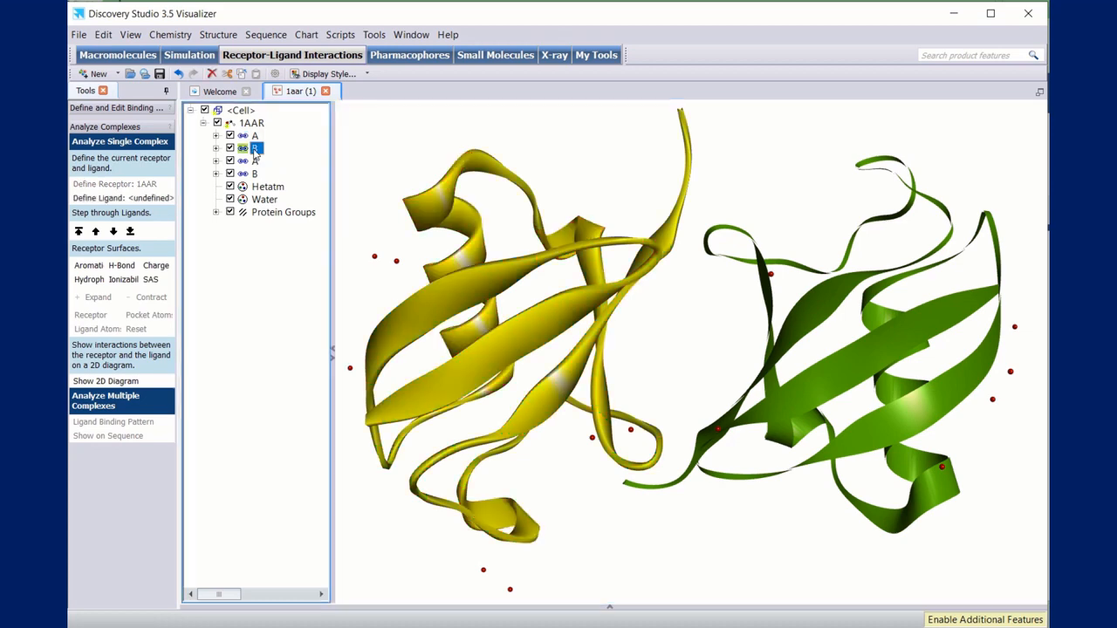
{"action": "left_click", "coordinate": [324, 73]}
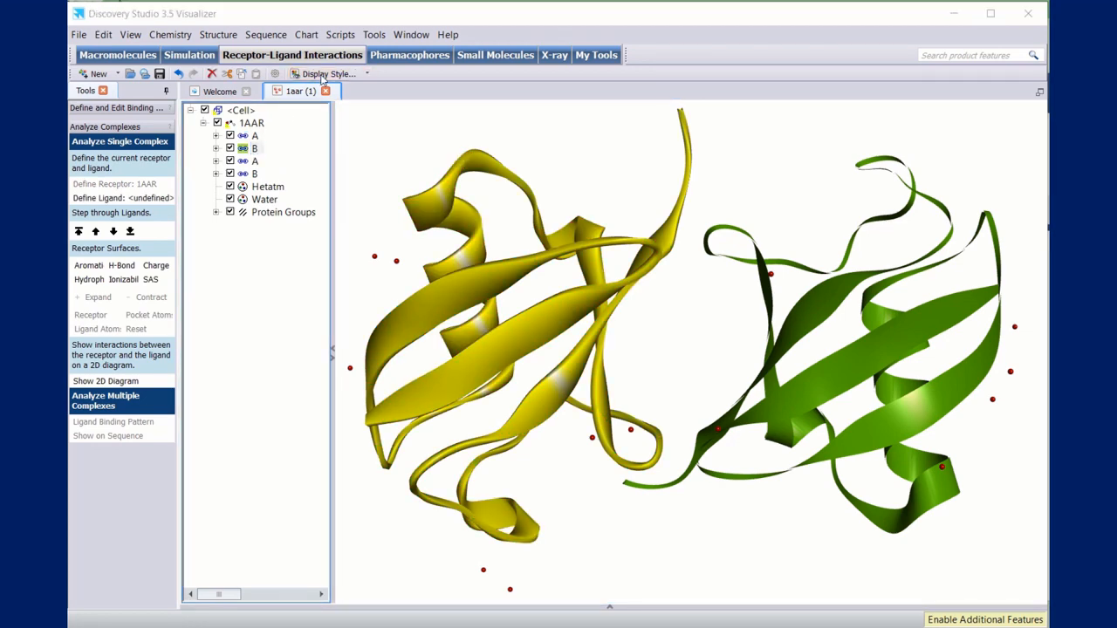
{"action": "left_click", "coordinate": [141, 108]}
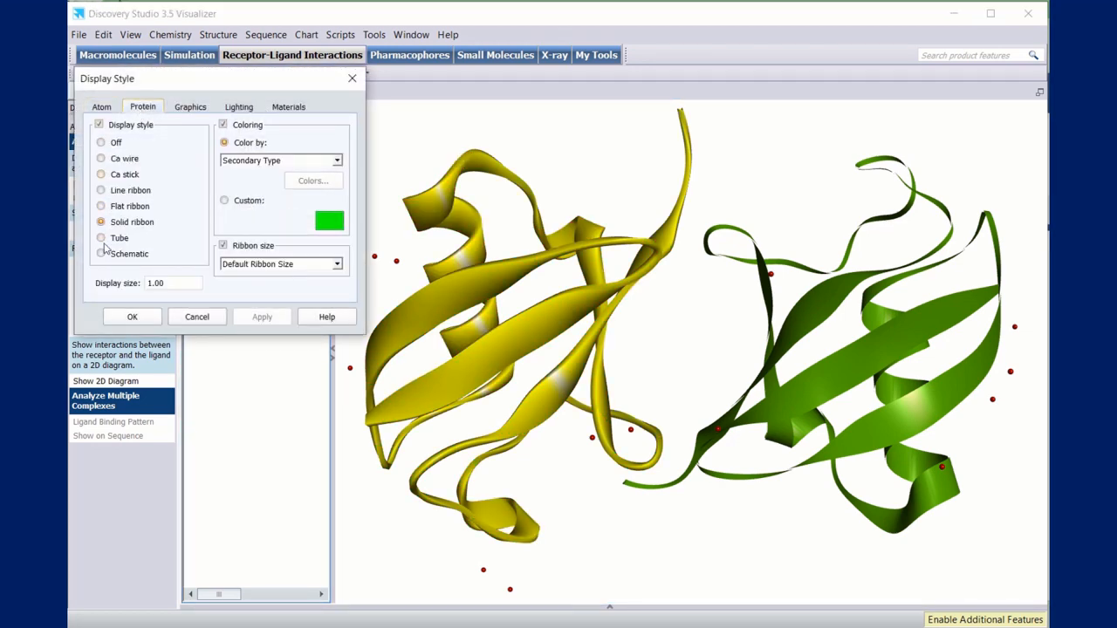
{"action": "left_click", "coordinate": [103, 207]}
{"action": "left_click", "coordinate": [336, 222]}
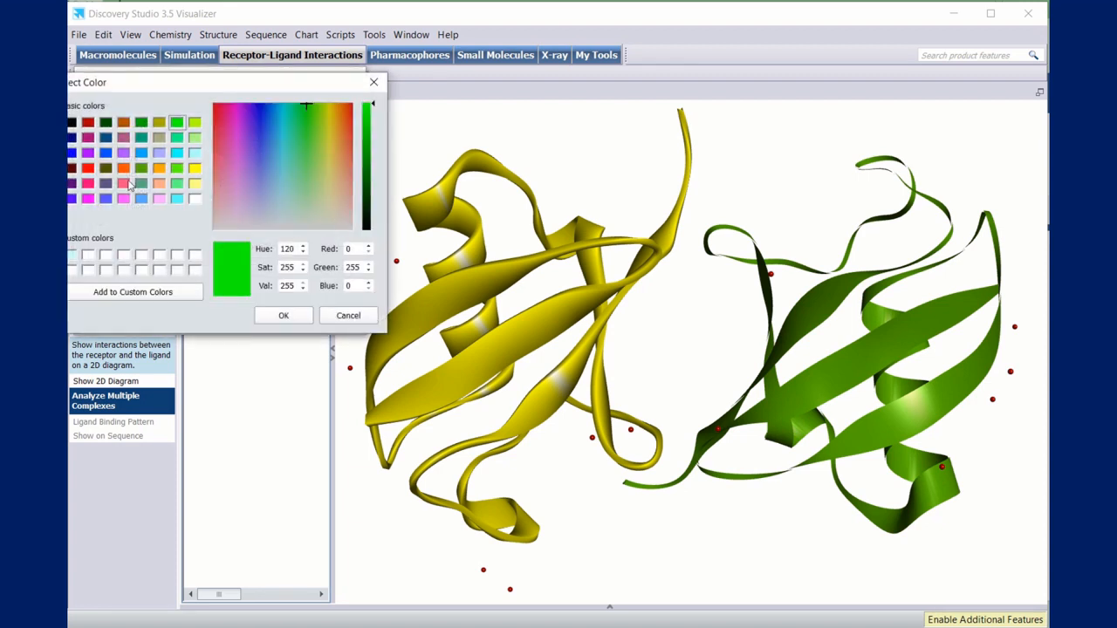
{"action": "left_click", "coordinate": [88, 199]}
{"action": "left_click", "coordinate": [285, 317]}
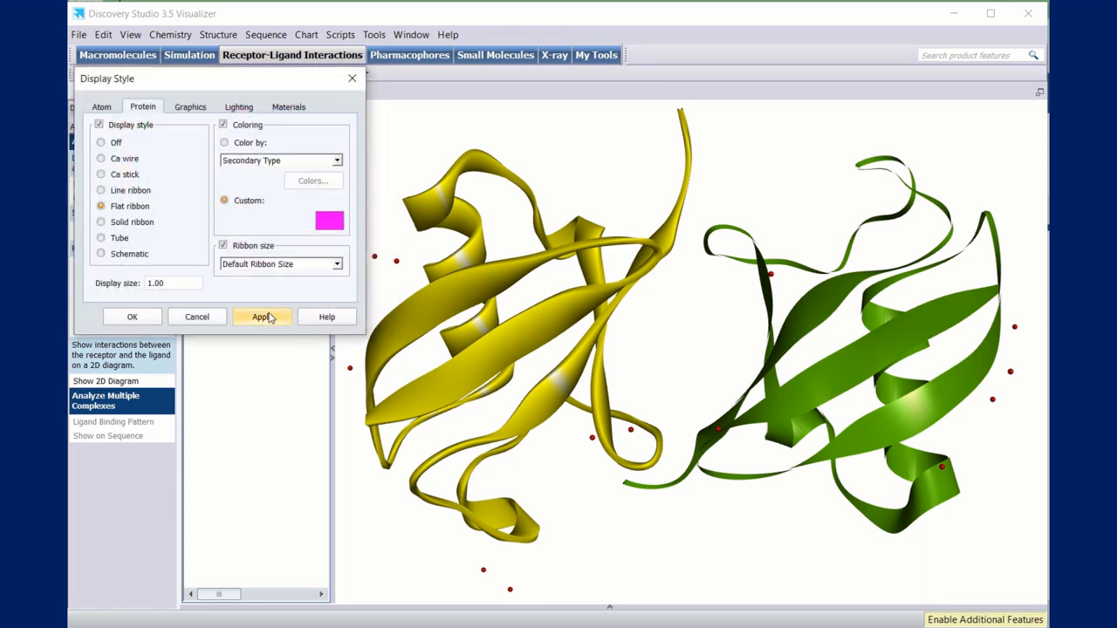
{"action": "left_click", "coordinate": [262, 316]}
{"action": "left_click", "coordinate": [131, 319]}
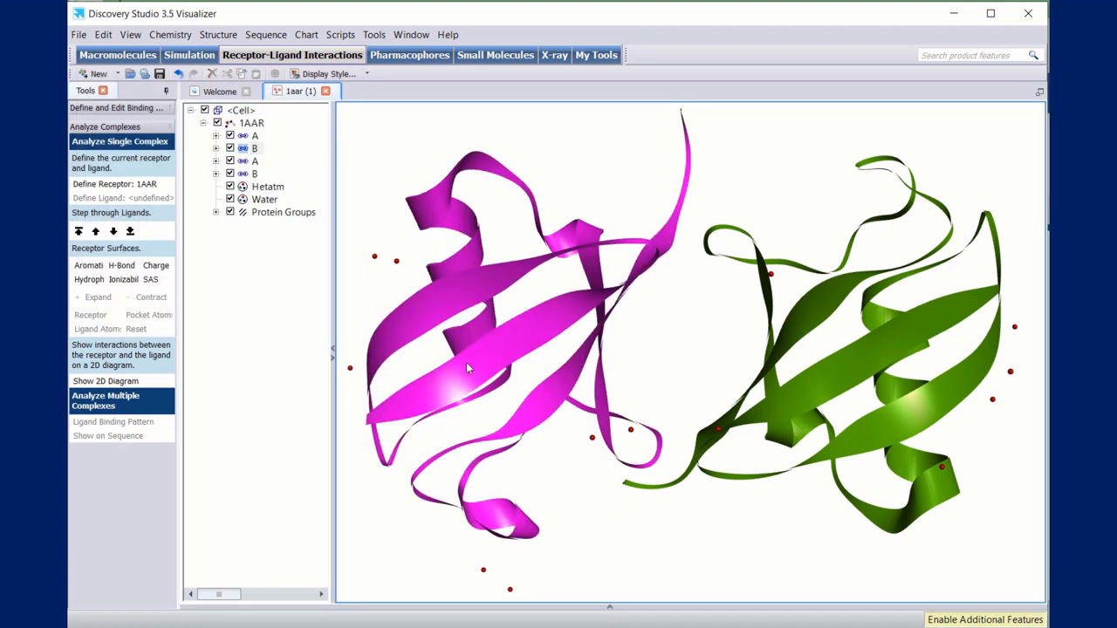
- Show the atoms of residue LYS6 on the magenta chain B in Ball and stick style, then clear the selection
{"action": "left_click", "coordinate": [538, 327]}
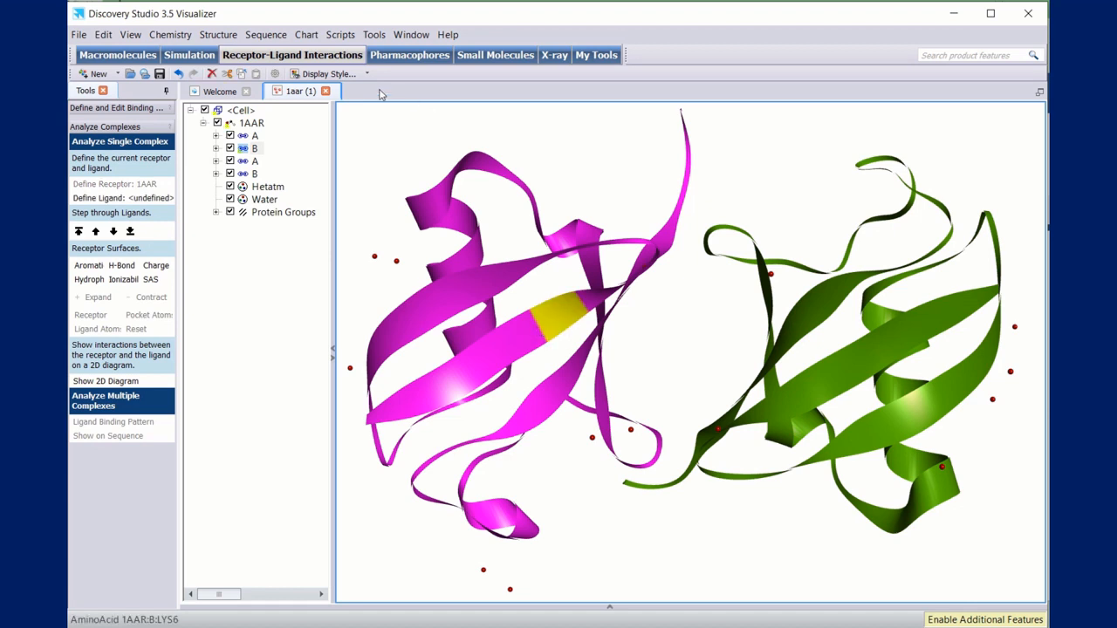
{"action": "left_click", "coordinate": [330, 76]}
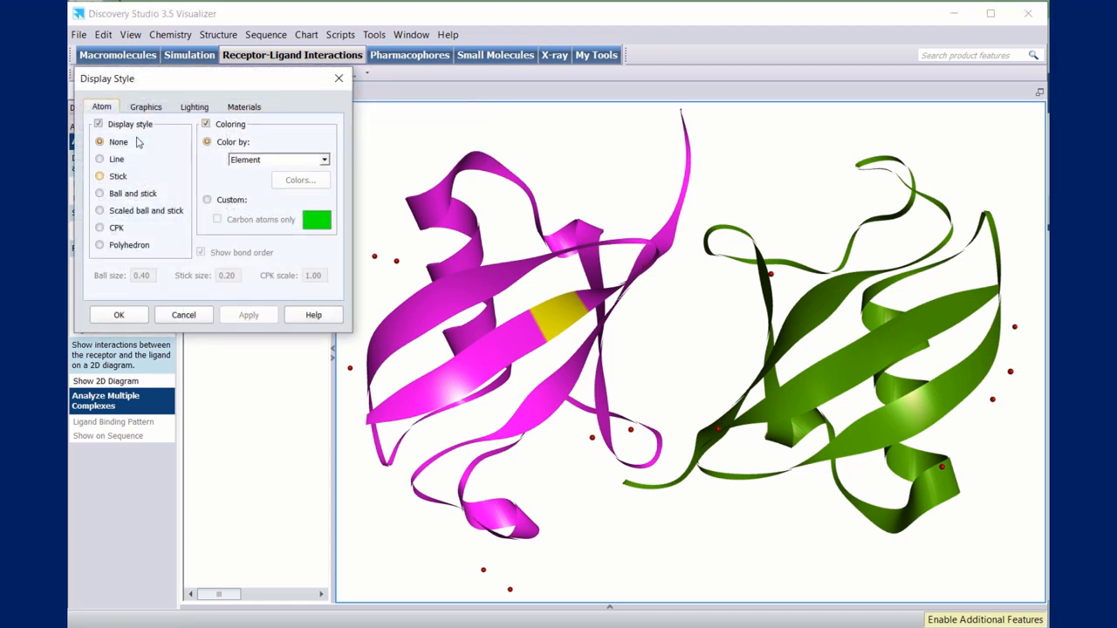
{"action": "left_click", "coordinate": [99, 193]}
{"action": "left_click", "coordinate": [249, 315]}
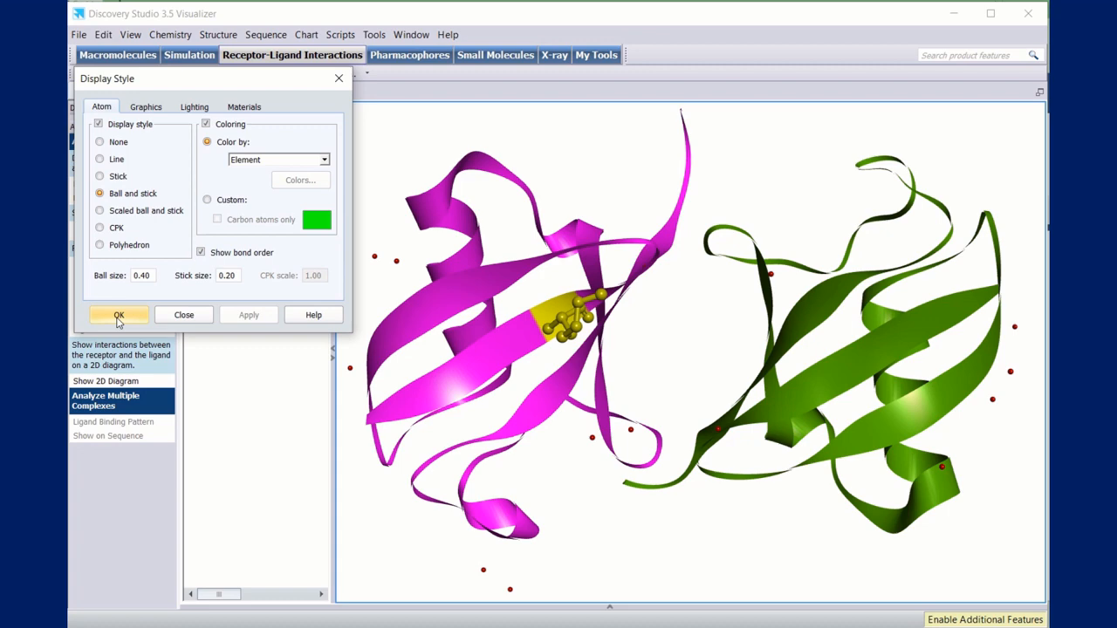
{"action": "left_click", "coordinate": [119, 316]}
{"action": "left_click", "coordinate": [538, 417]}
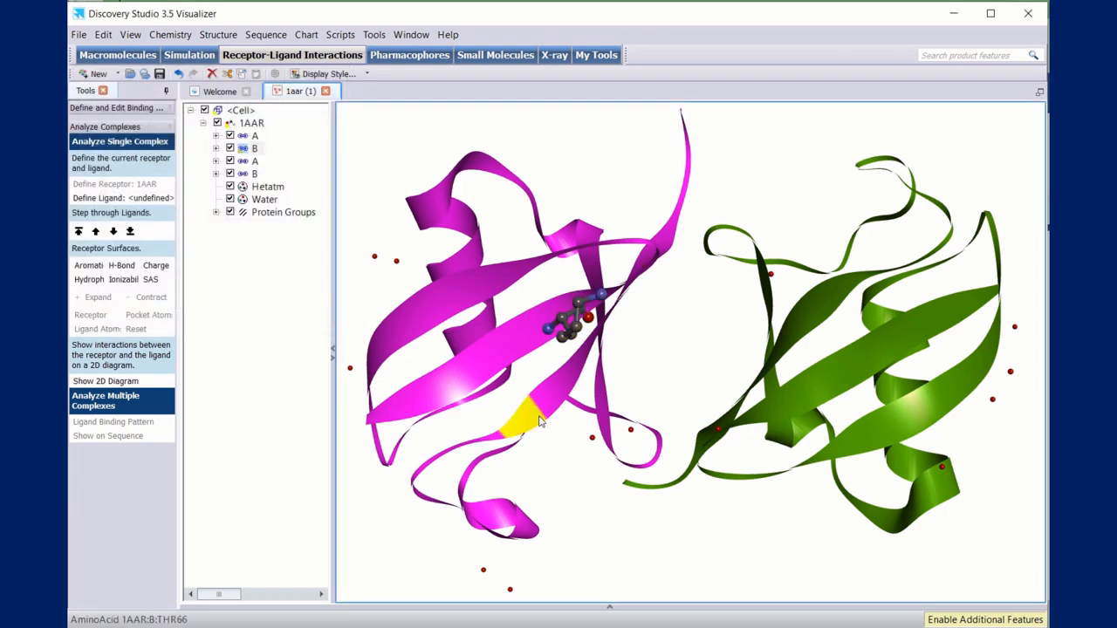
{"action": "left_click", "coordinate": [538, 375]}
- Color all atoms of chain B's LYS6 residue custom pink (RGB 255, 85, 255) and clear the selection
{"action": "scroll", "coordinate": [539, 376], "scroll_direction": "up", "scroll_amount": 3}
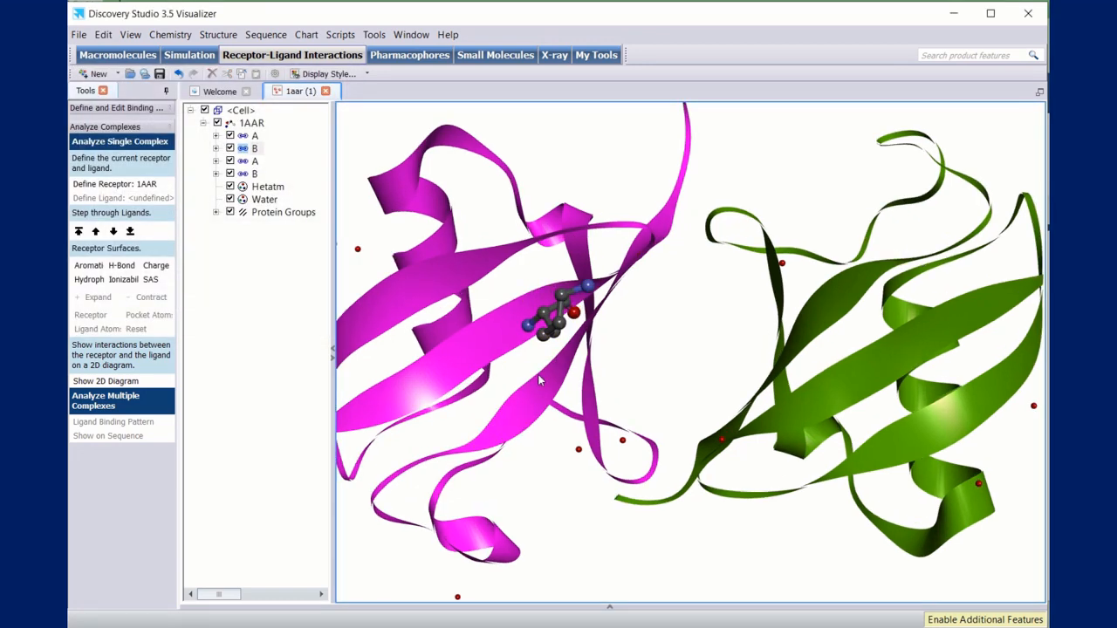
{"action": "right_click_drag", "start_coordinate": [464, 315], "coordinate": [587, 280]}
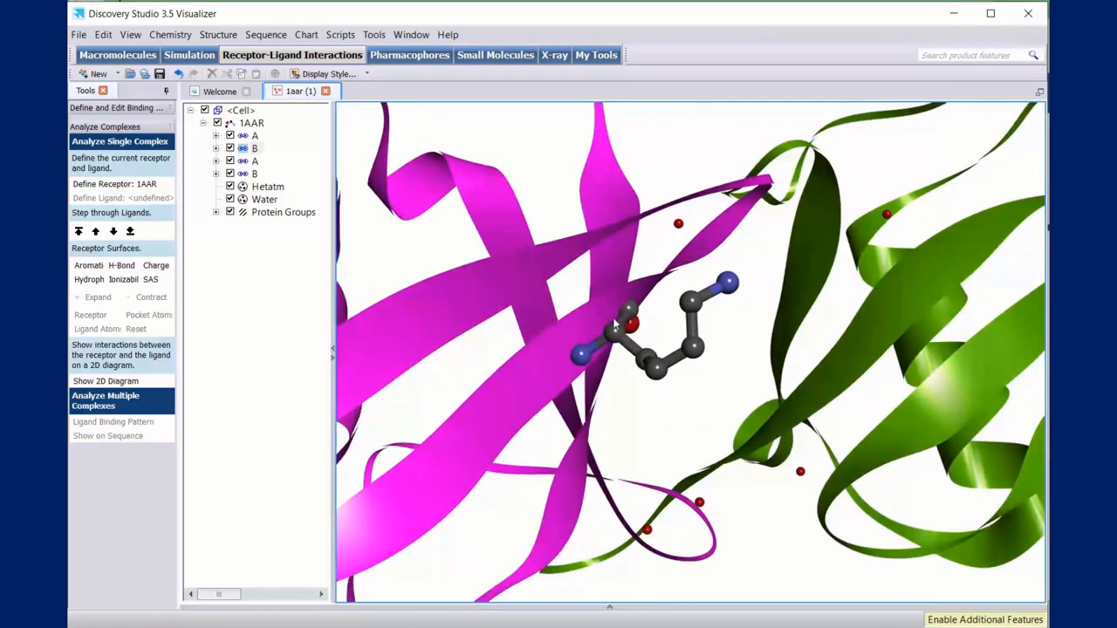
{"action": "double_click", "coordinate": [655, 374]}
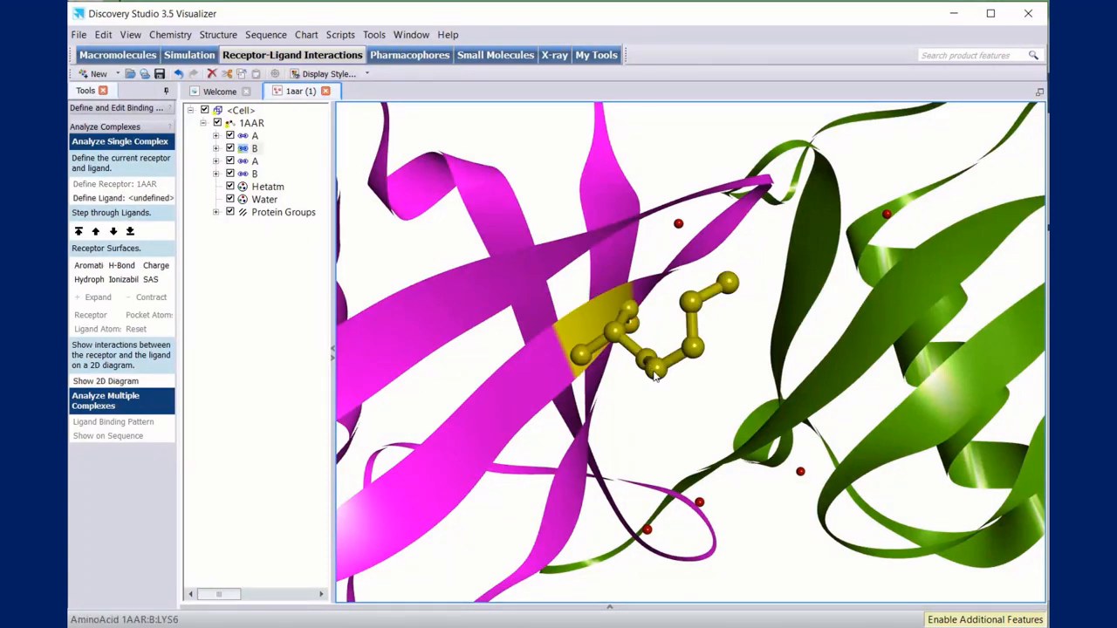
{"action": "left_click", "coordinate": [325, 74]}
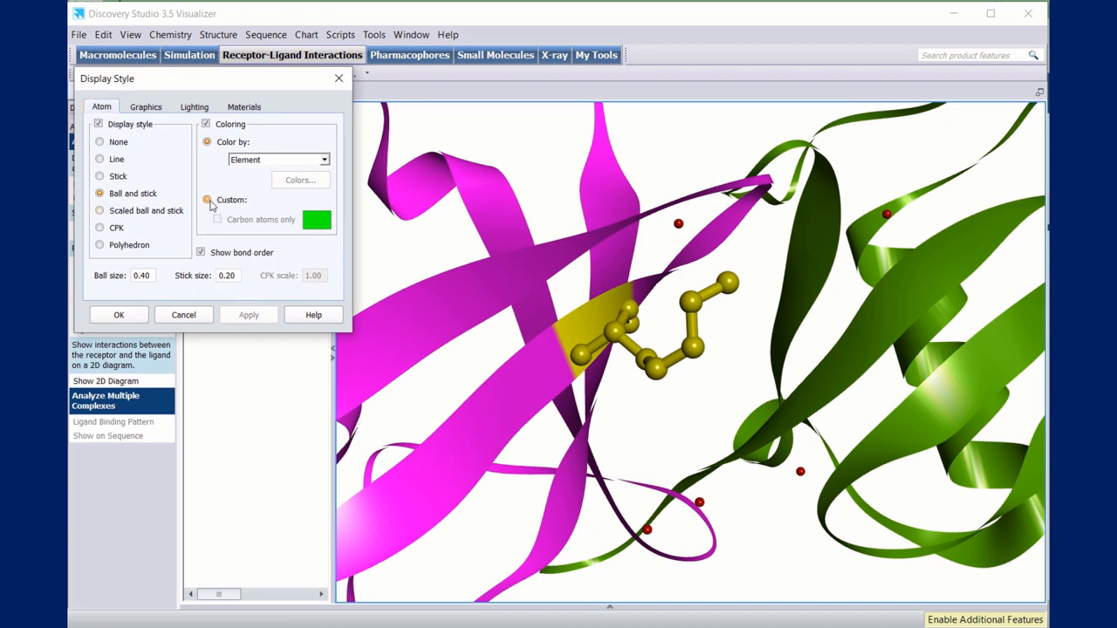
{"action": "left_click", "coordinate": [209, 200]}
{"action": "left_click", "coordinate": [320, 224]}
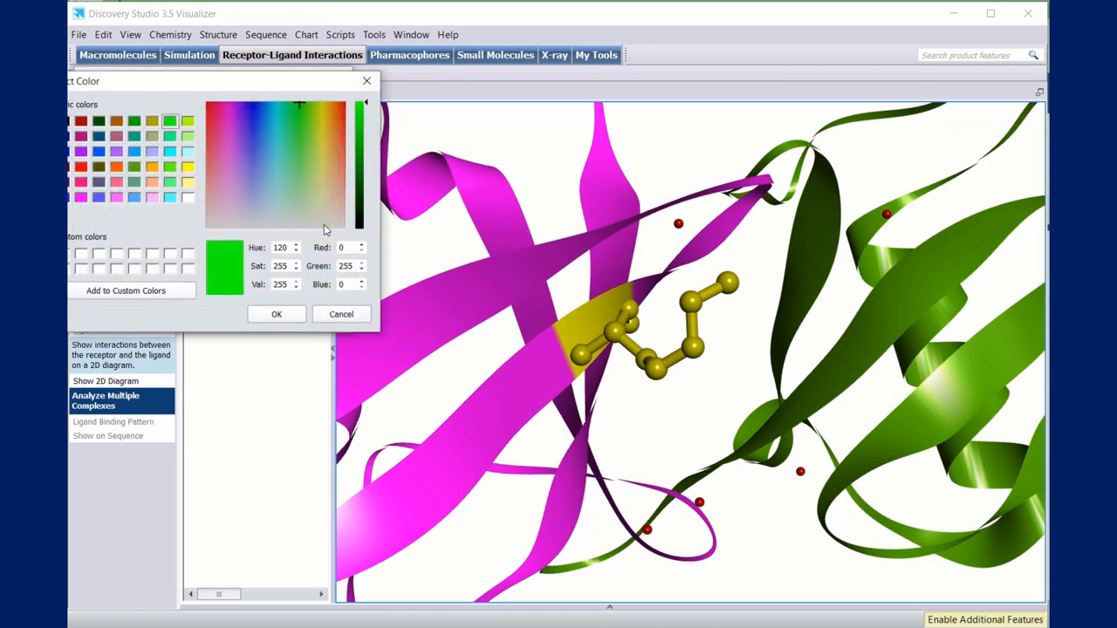
{"action": "left_click", "coordinate": [116, 198]}
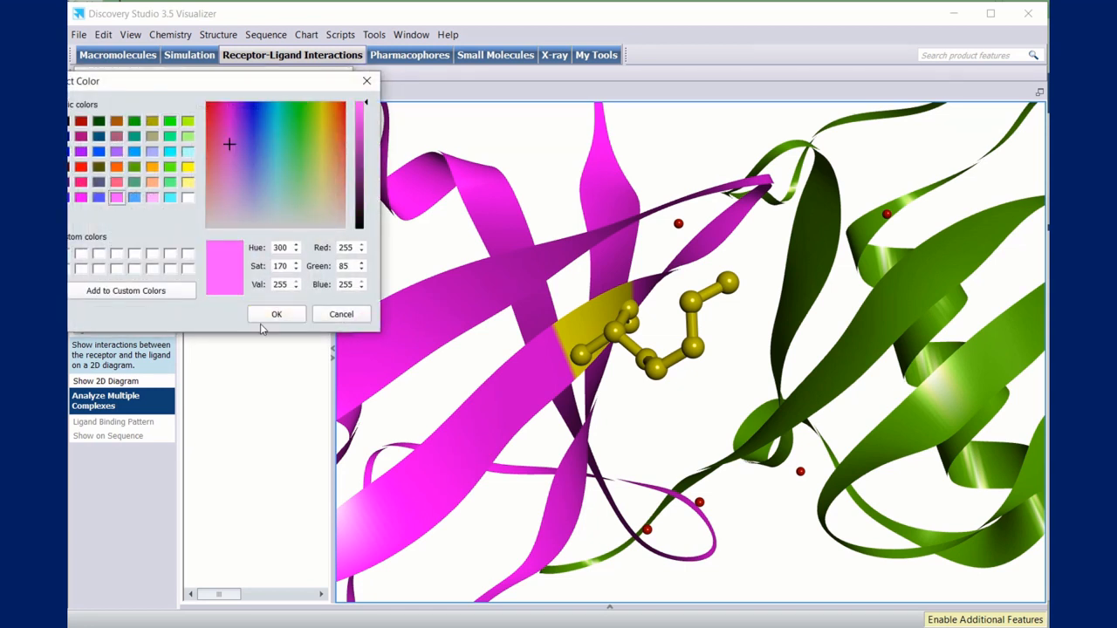
{"action": "left_click", "coordinate": [276, 314]}
{"action": "left_click", "coordinate": [250, 317]}
{"action": "left_click", "coordinate": [122, 316]}
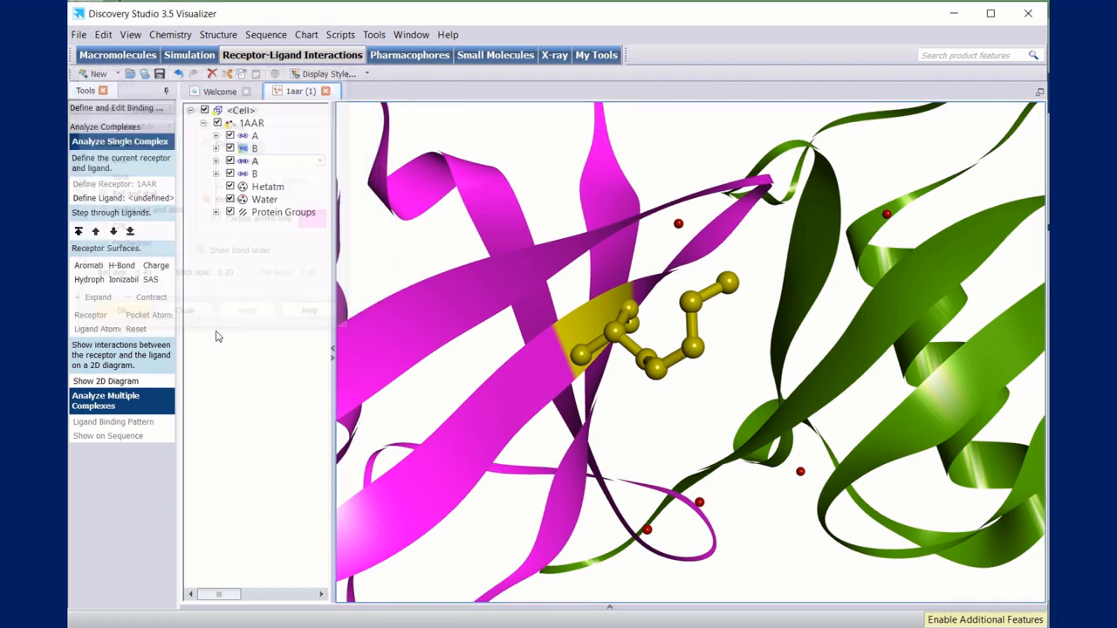
{"action": "left_click", "coordinate": [678, 398]}
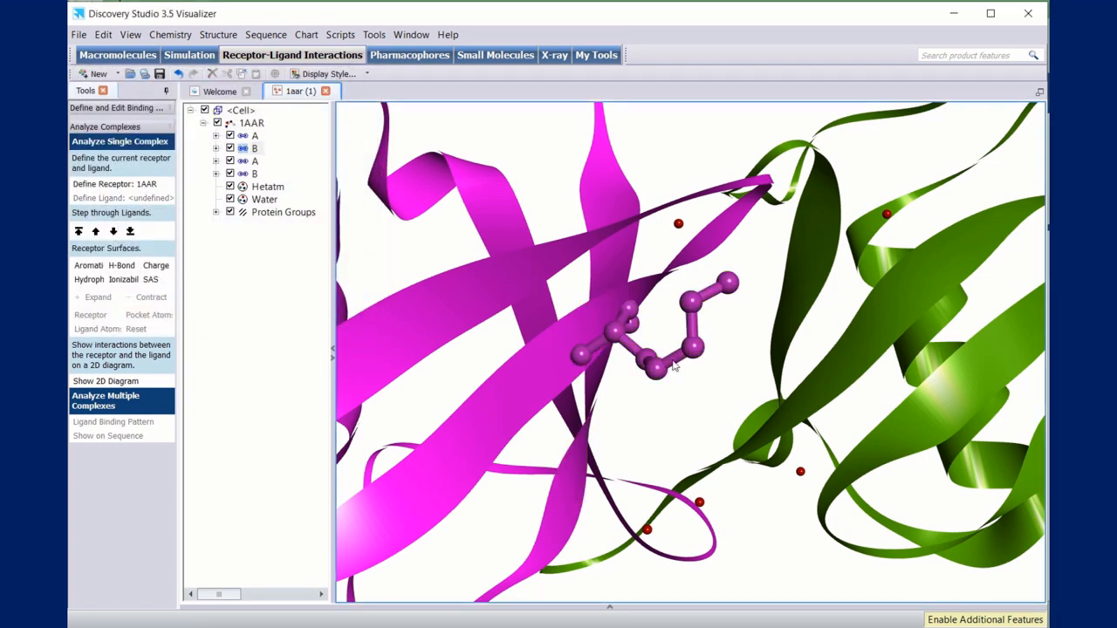
- Select chain B's LYS6 residue and start adding a label to it with AminoAcid as the labeled object
{"action": "right_click_drag", "start_coordinate": [688, 401], "coordinate": [666, 357]}
{"action": "double_click", "coordinate": [644, 332]}
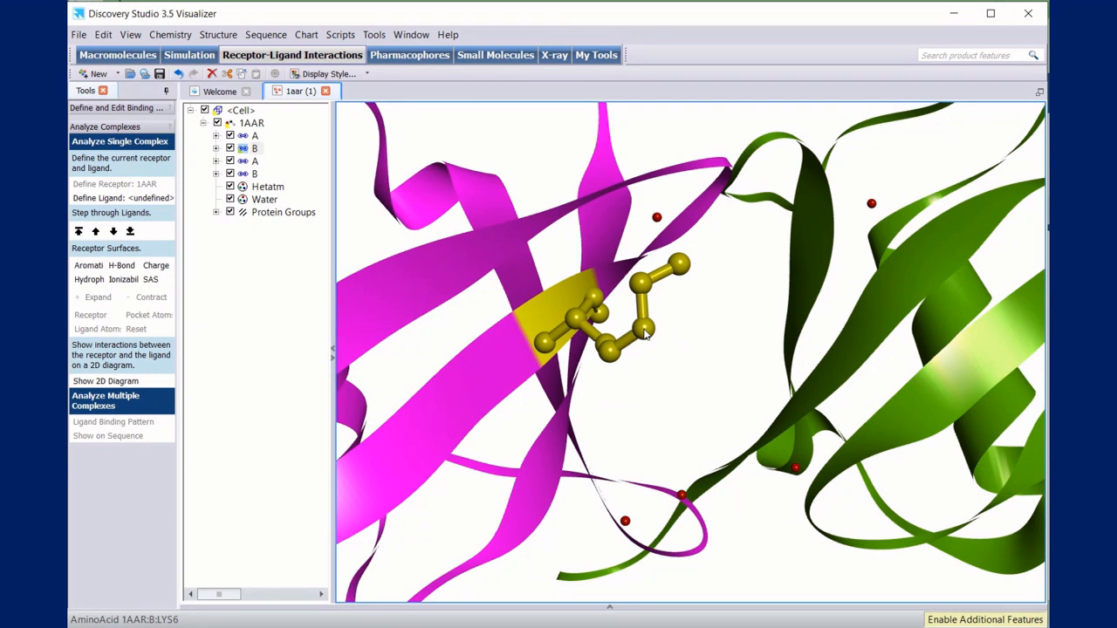
{"action": "right_click", "coordinate": [644, 333]}
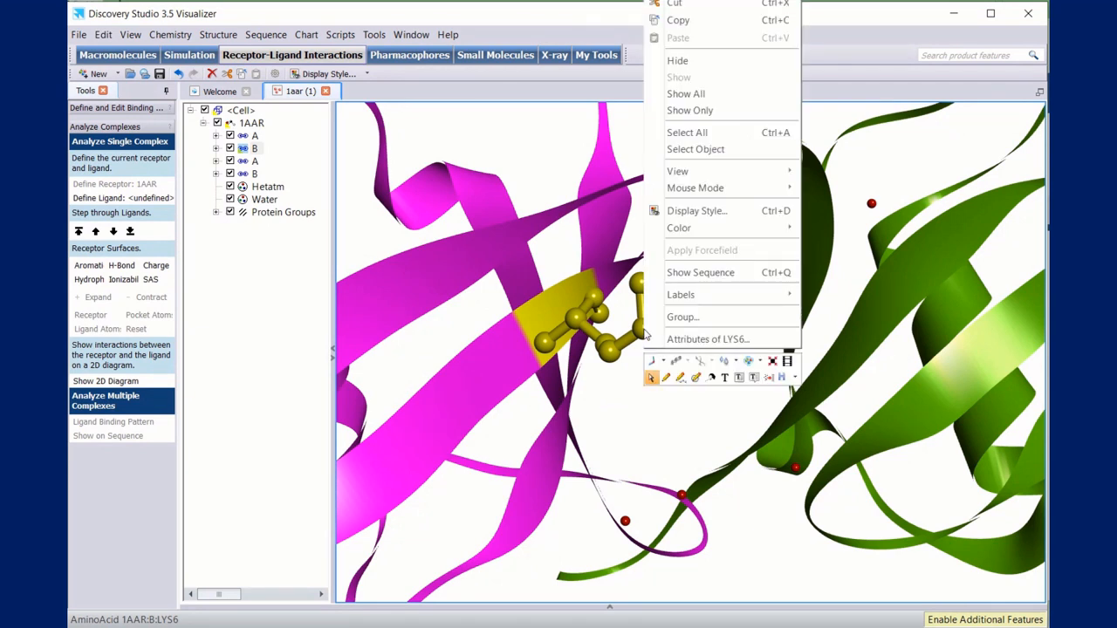
{"action": "mouse_move", "coordinate": [721, 297]}
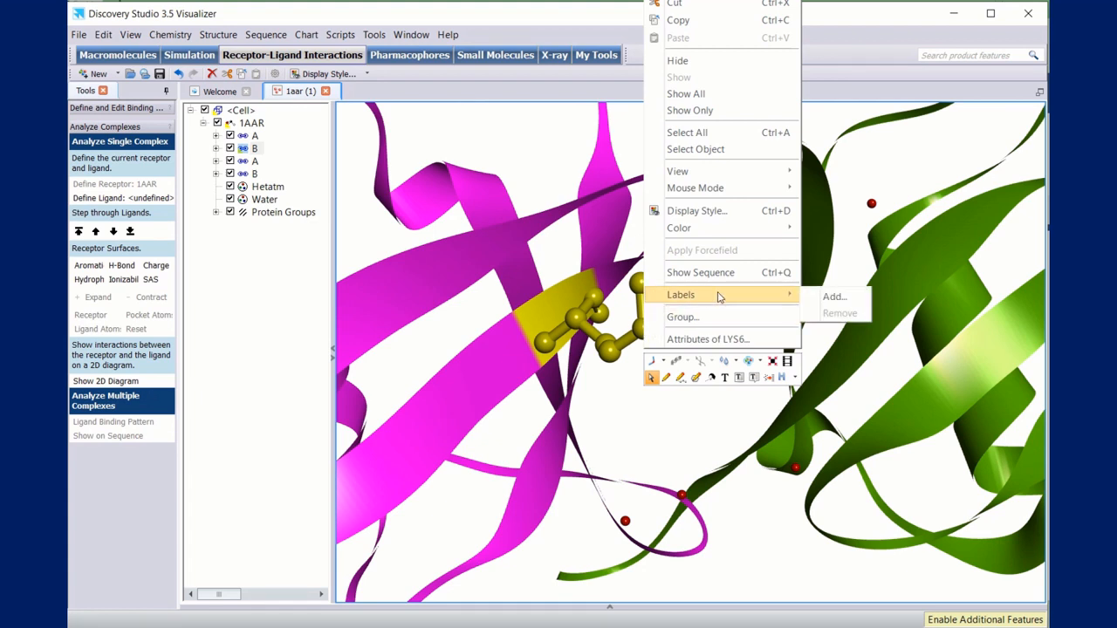
{"action": "left_click", "coordinate": [833, 297]}
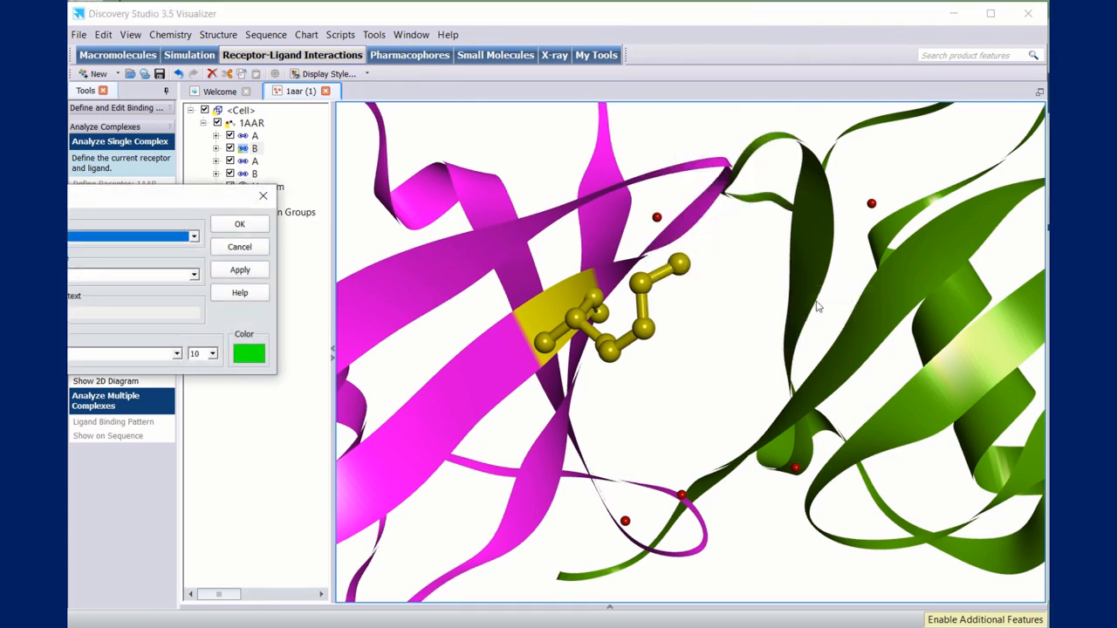
{"action": "left_click_drag", "start_coordinate": [152, 206], "coordinate": [252, 190]}
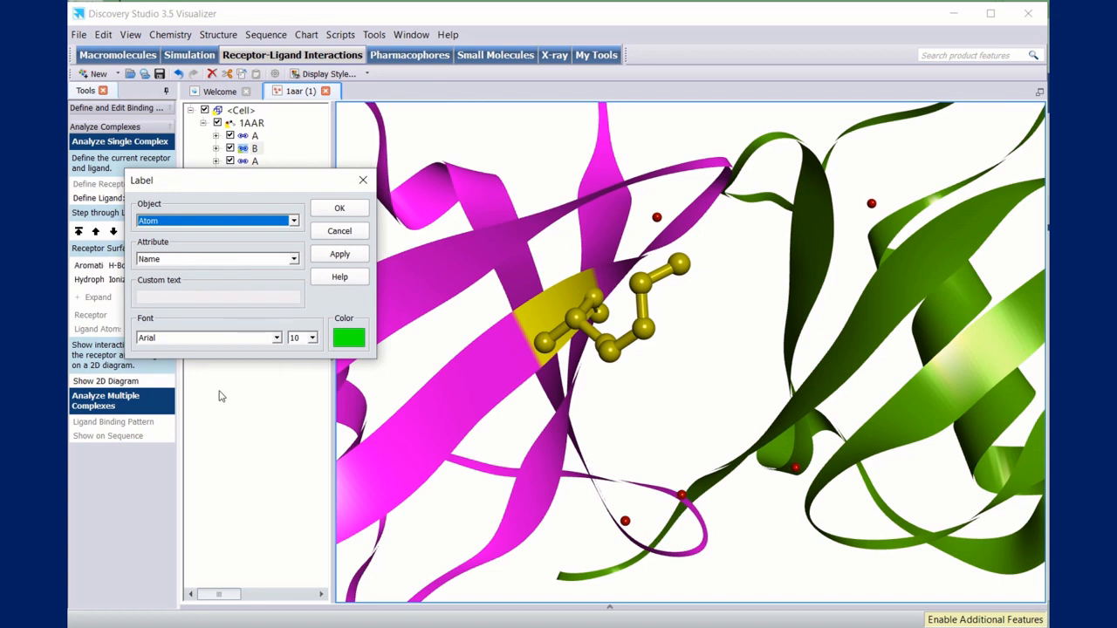
{"action": "left_click", "coordinate": [293, 222]}
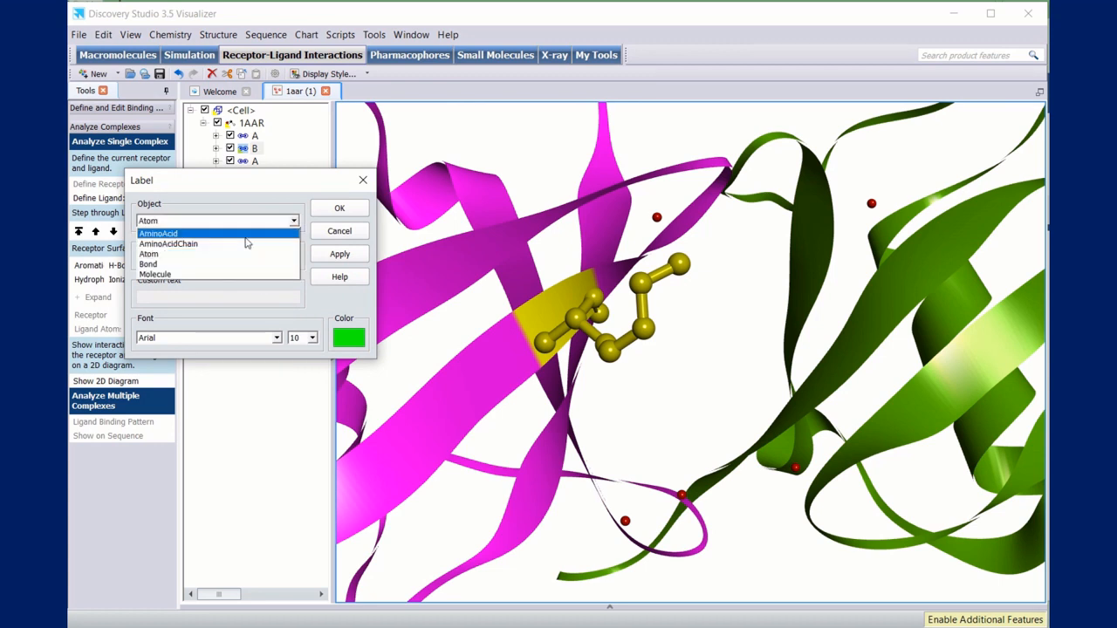
{"action": "left_click", "coordinate": [211, 234]}
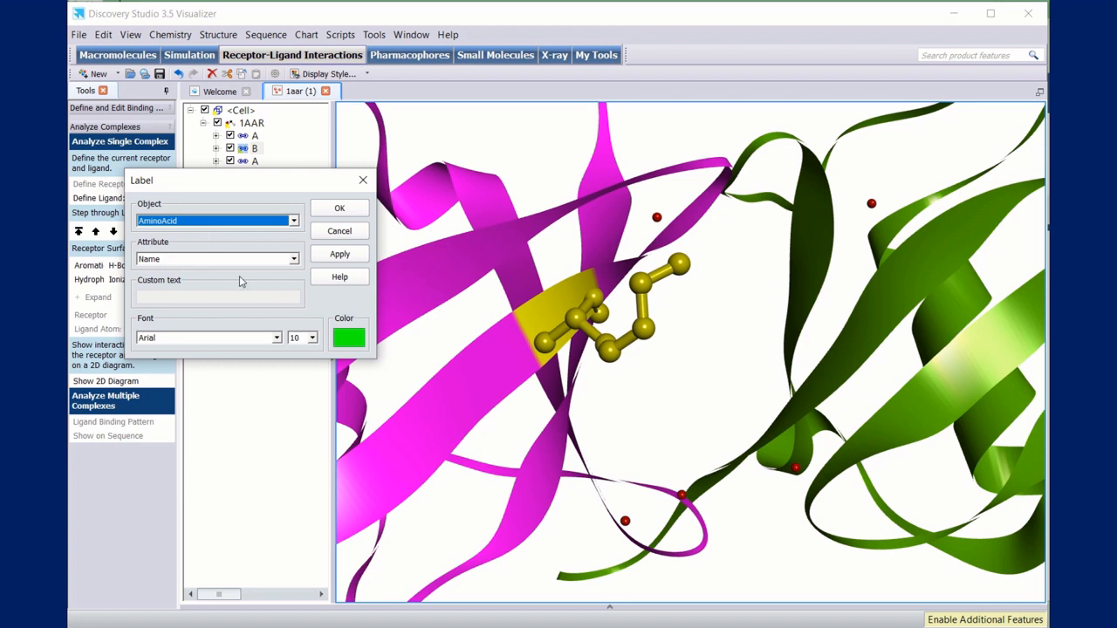
- Format the LYS6 label in black Arial Black at size 14, apply it, and clear the selection
{"action": "left_click", "coordinate": [277, 338]}
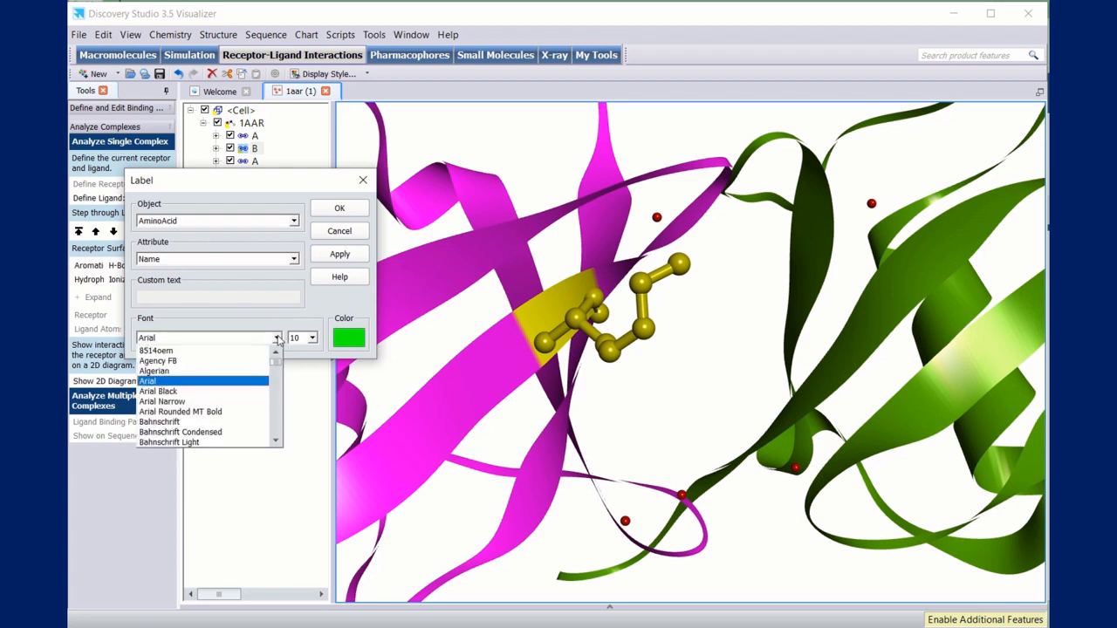
{"action": "left_click", "coordinate": [199, 392]}
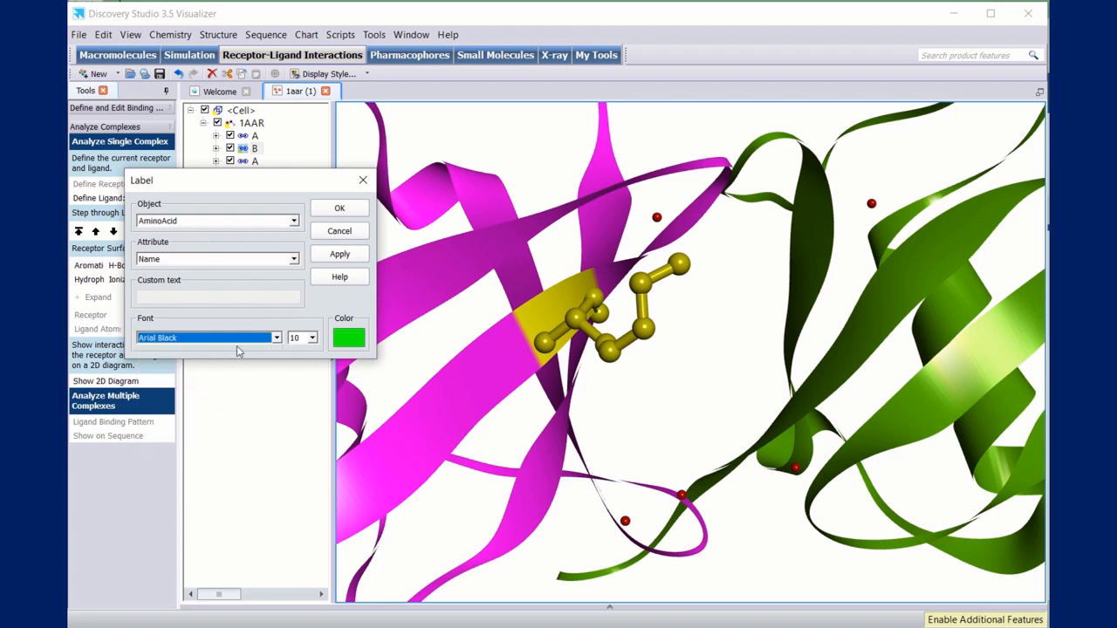
{"action": "left_click", "coordinate": [312, 338]}
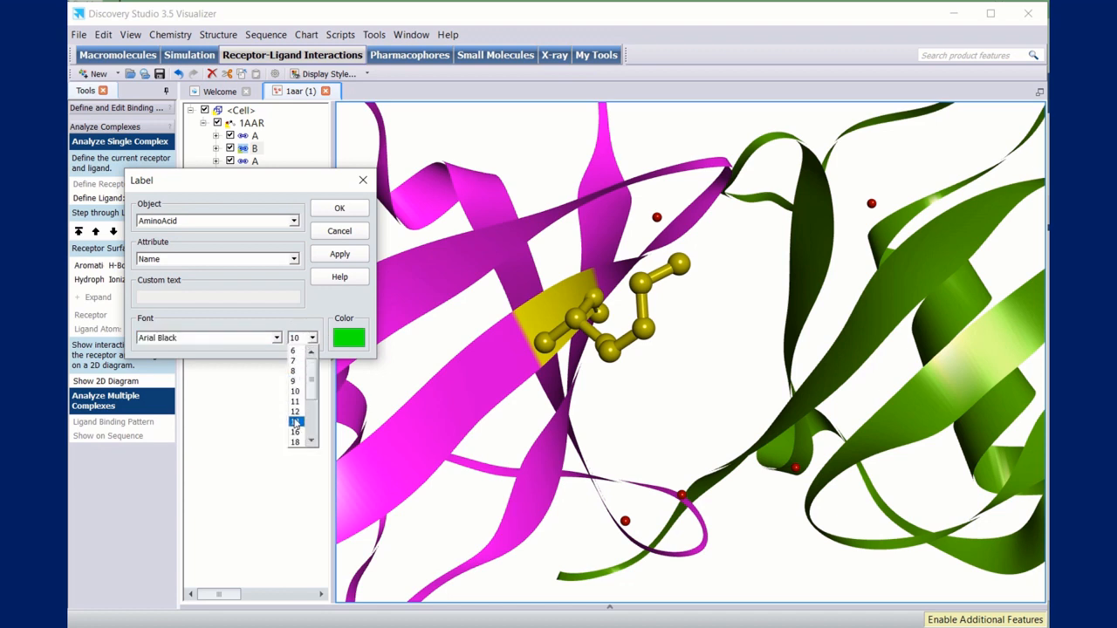
{"action": "left_click", "coordinate": [296, 423]}
{"action": "left_click", "coordinate": [356, 340]}
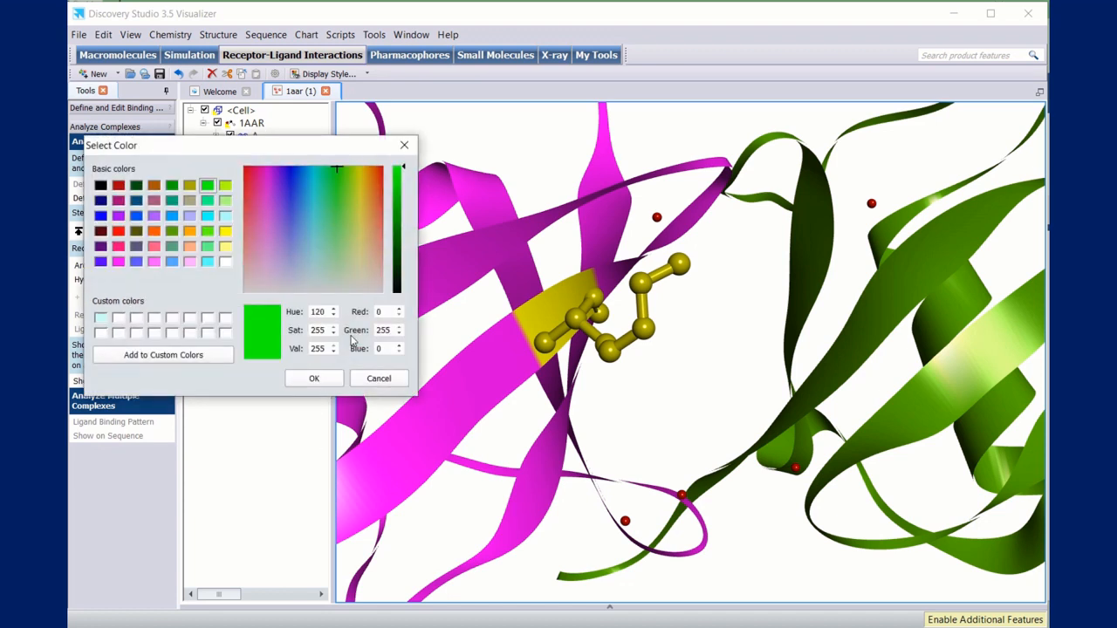
{"action": "left_click", "coordinate": [101, 185]}
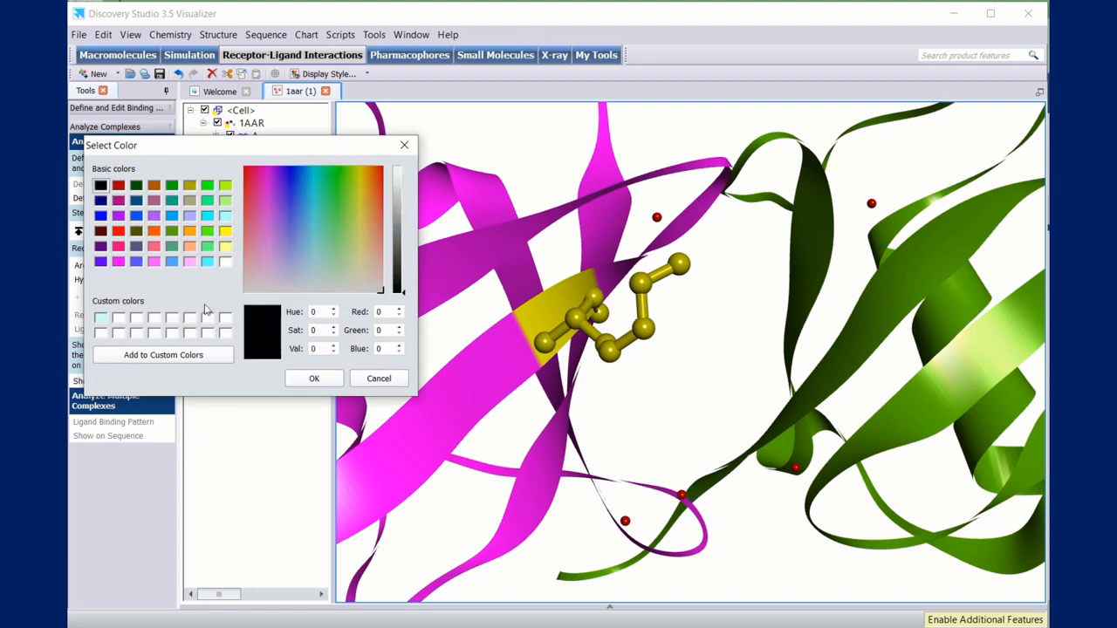
{"action": "left_click", "coordinate": [314, 379]}
{"action": "left_click", "coordinate": [340, 254]}
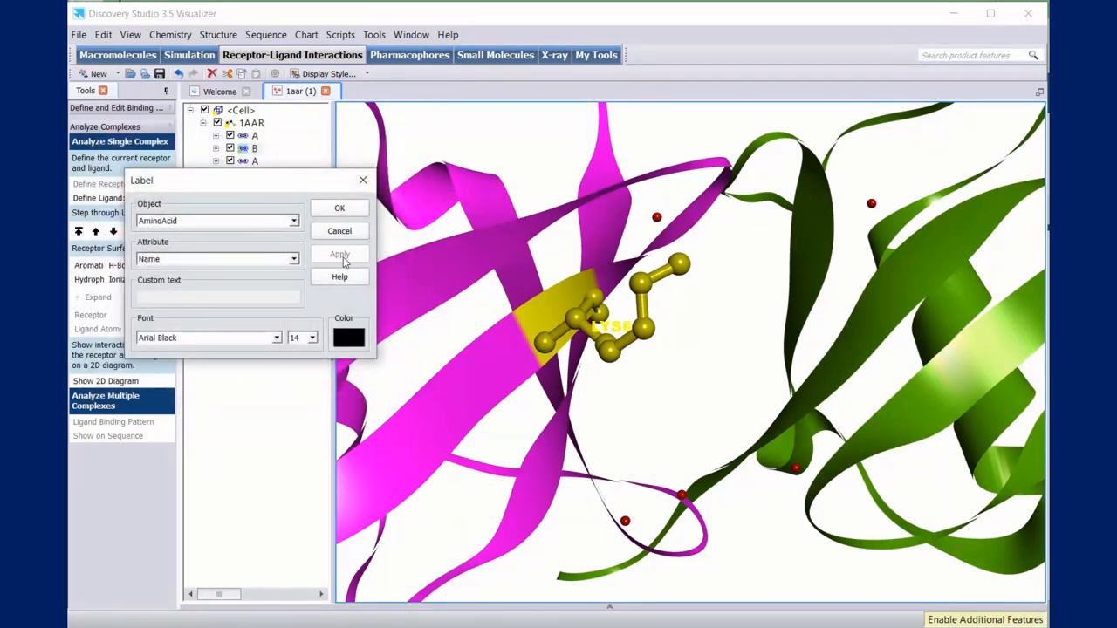
{"action": "left_click", "coordinate": [342, 209]}
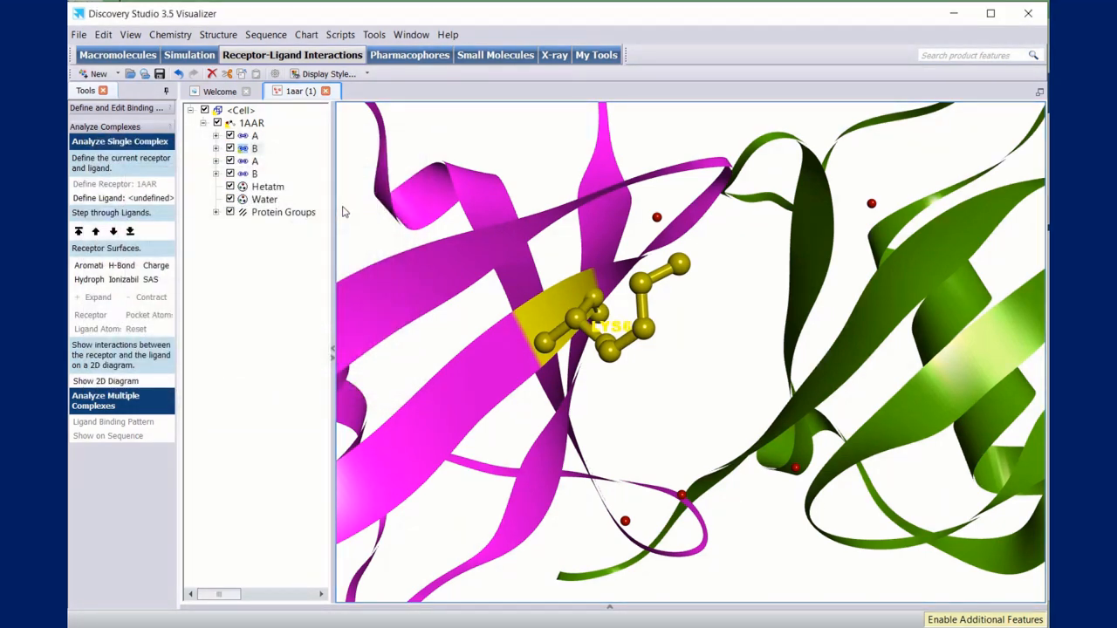
{"action": "left_click", "coordinate": [681, 413]}
{"action": "right_click_drag", "start_coordinate": [591, 345], "coordinate": [597, 357]}
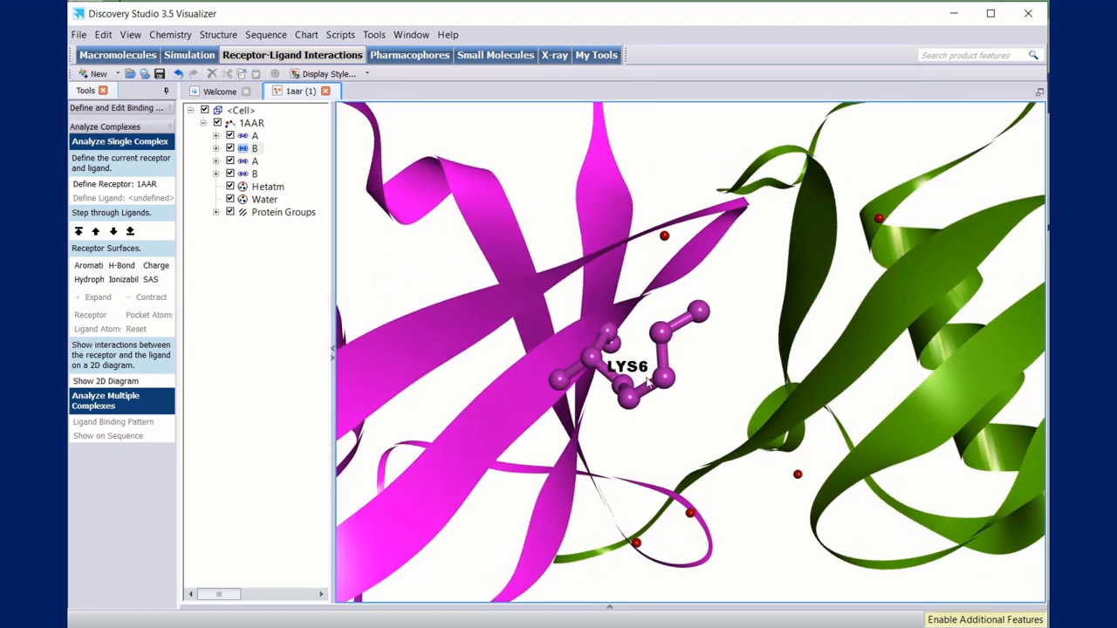
- Expand the residue list of the first chain A and select its residue ILE44
{"action": "right_click_drag", "start_coordinate": [639, 397], "coordinate": [623, 379]}
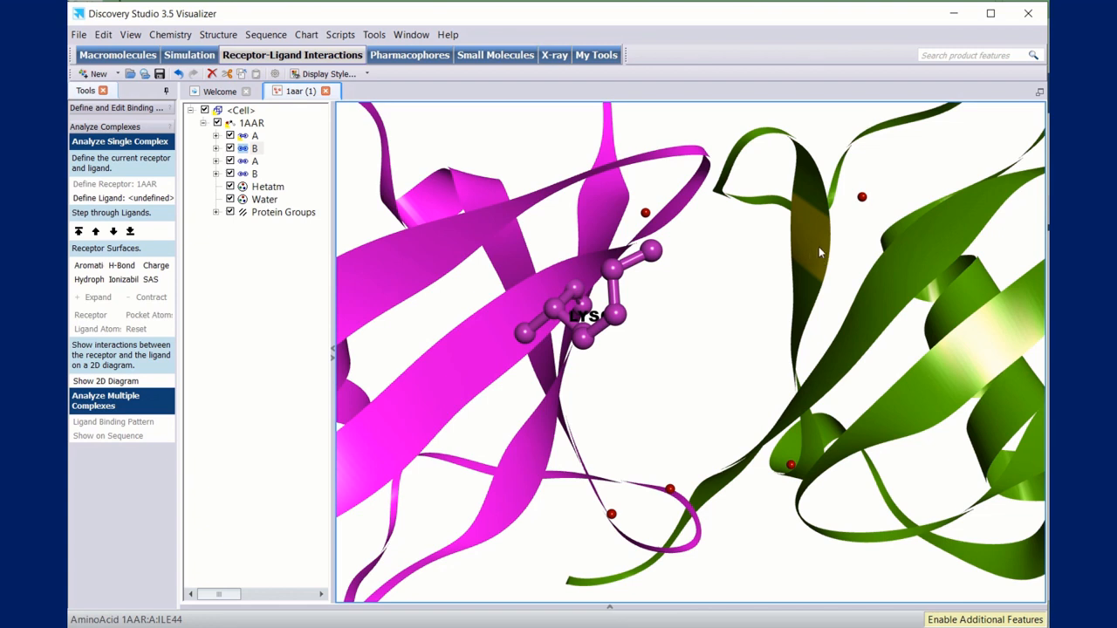
{"action": "left_click", "coordinate": [255, 137]}
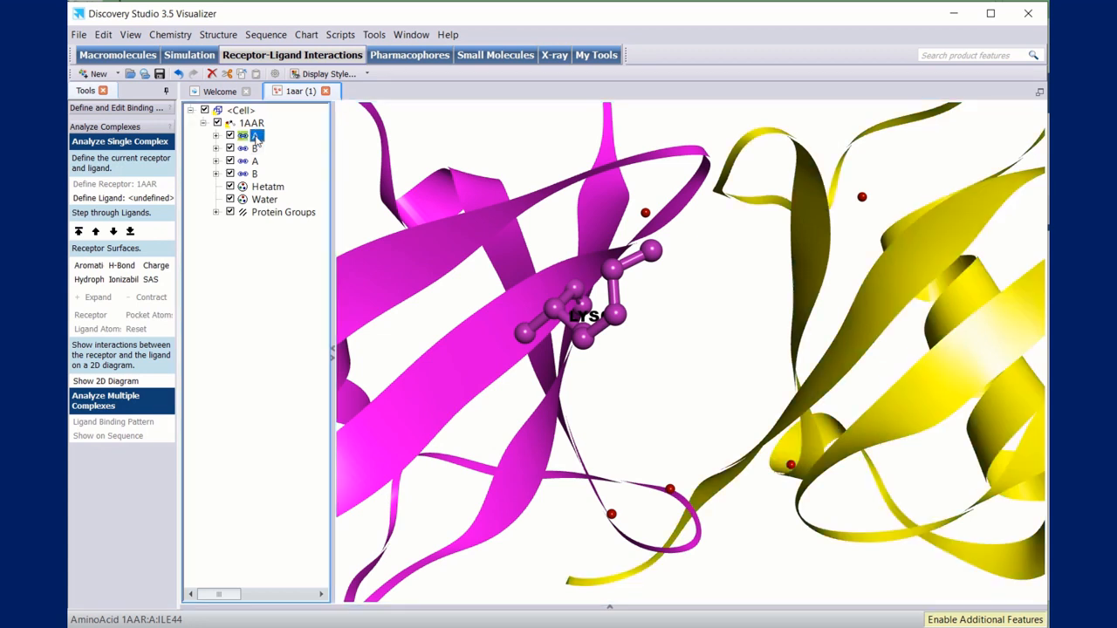
{"action": "left_click", "coordinate": [215, 136]}
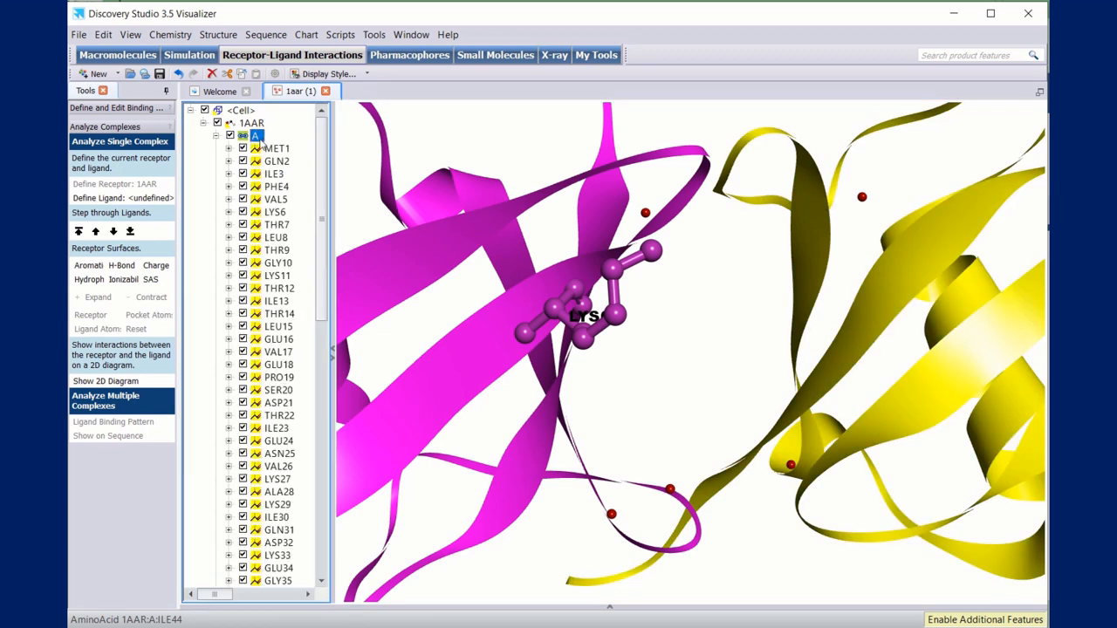
{"action": "left_click", "coordinate": [297, 134]}
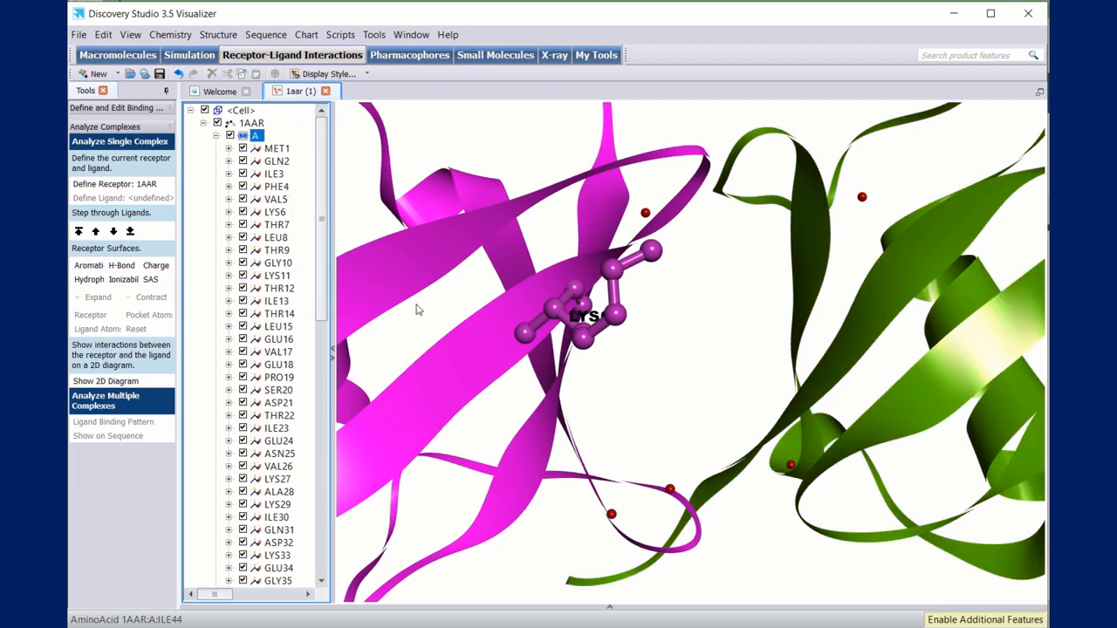
{"action": "left_click", "coordinate": [817, 281]}
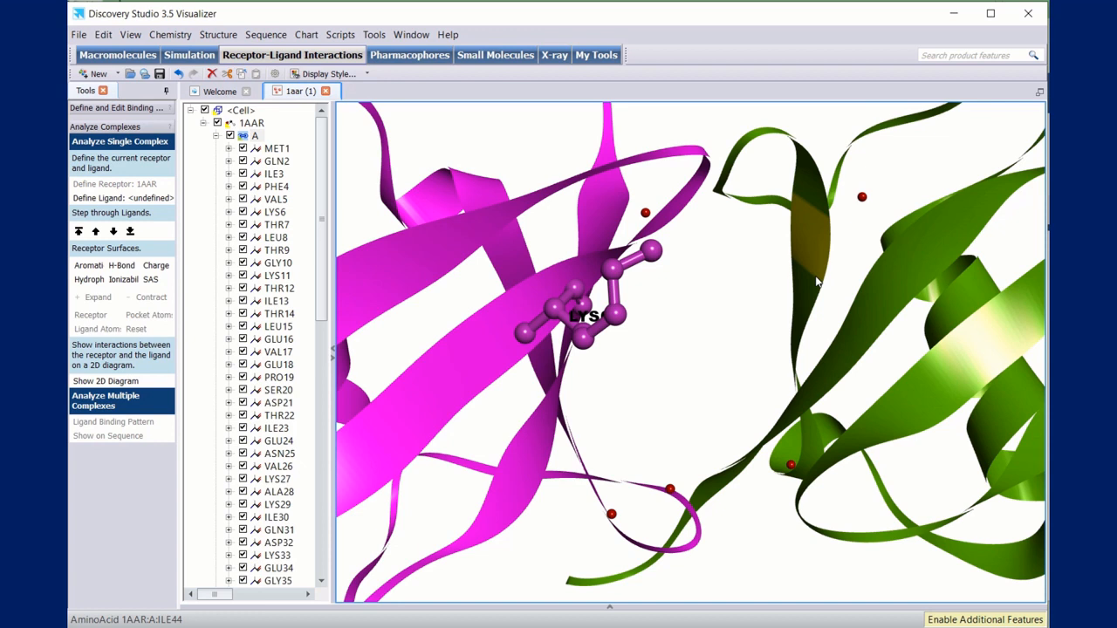
{"action": "scroll", "coordinate": [254, 420], "scroll_direction": "down", "scroll_amount": 4}
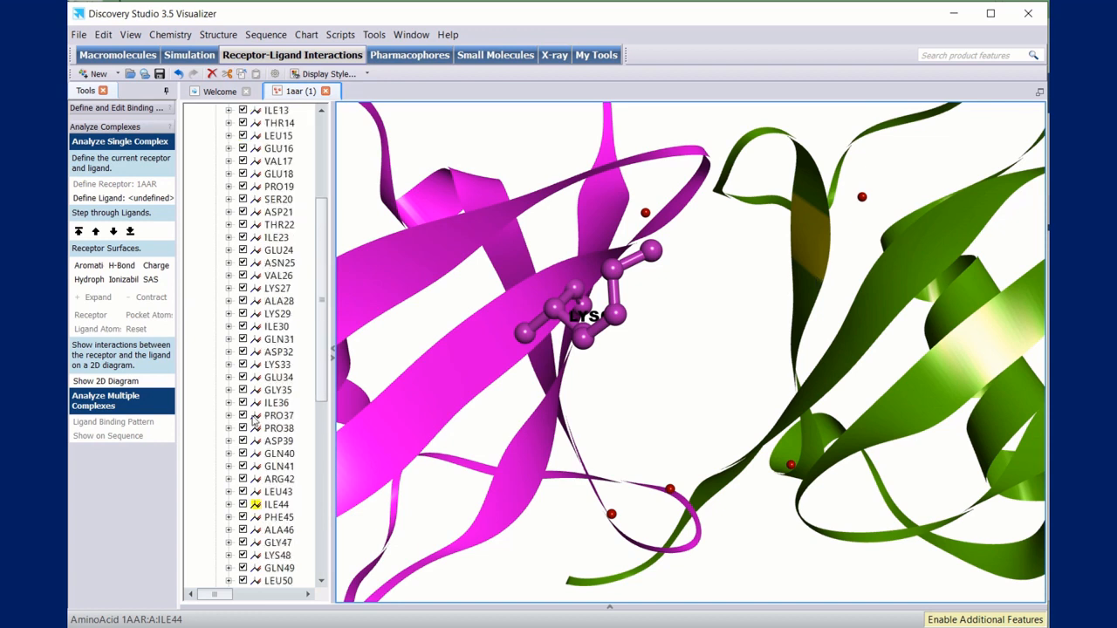
{"action": "left_click", "coordinate": [275, 506]}
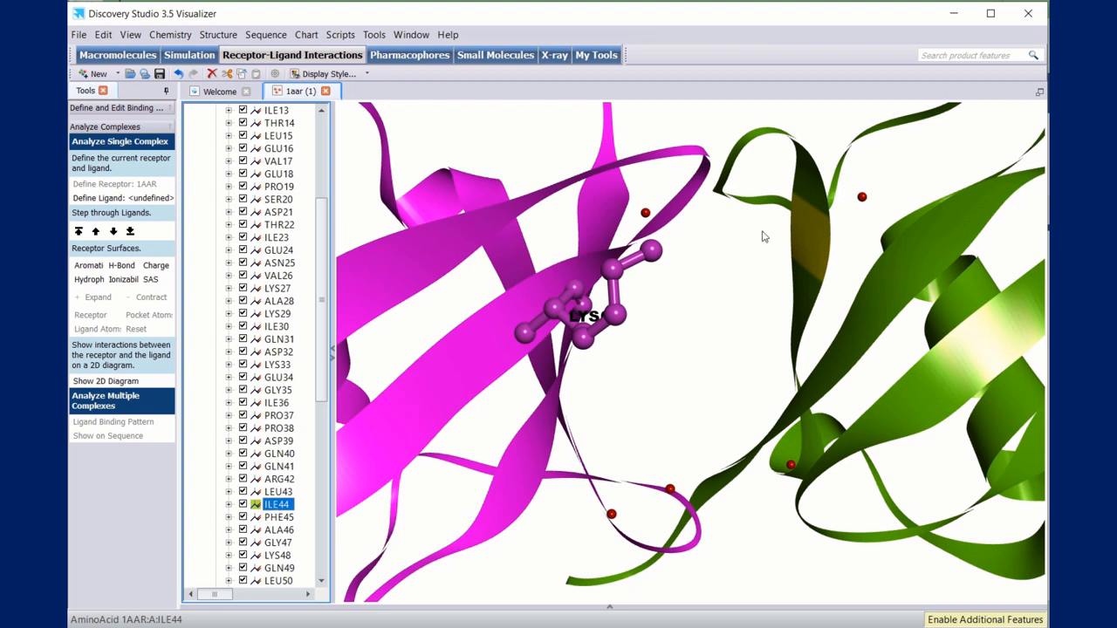
- Show the atoms of chain A's ILE44 residue in Stick style
{"action": "right_click", "coordinate": [286, 508]}
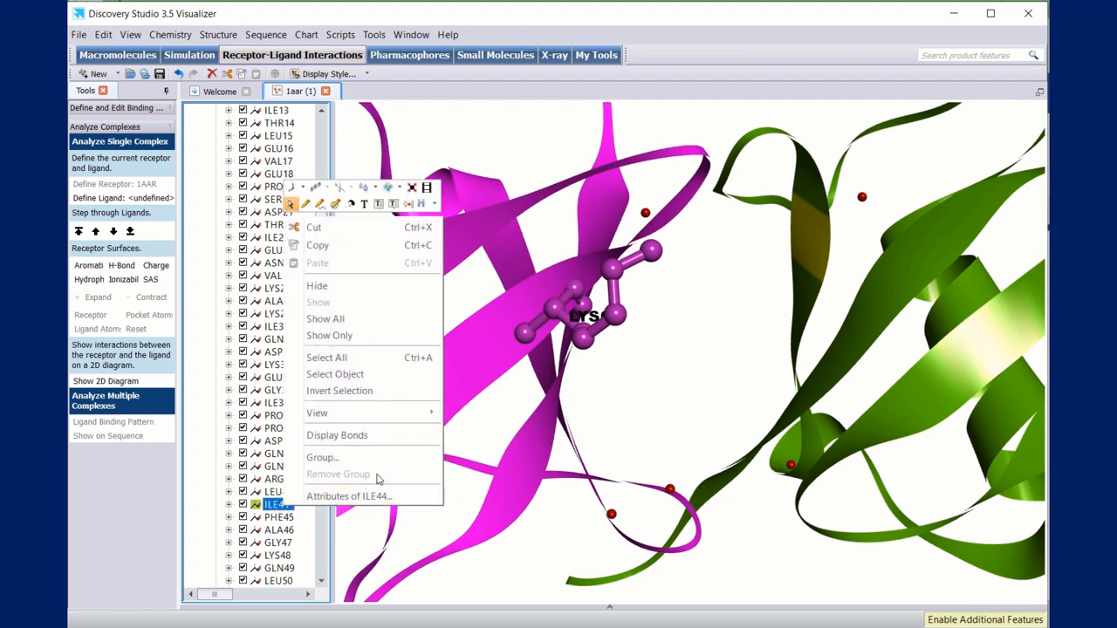
{"action": "left_click", "coordinate": [552, 385]}
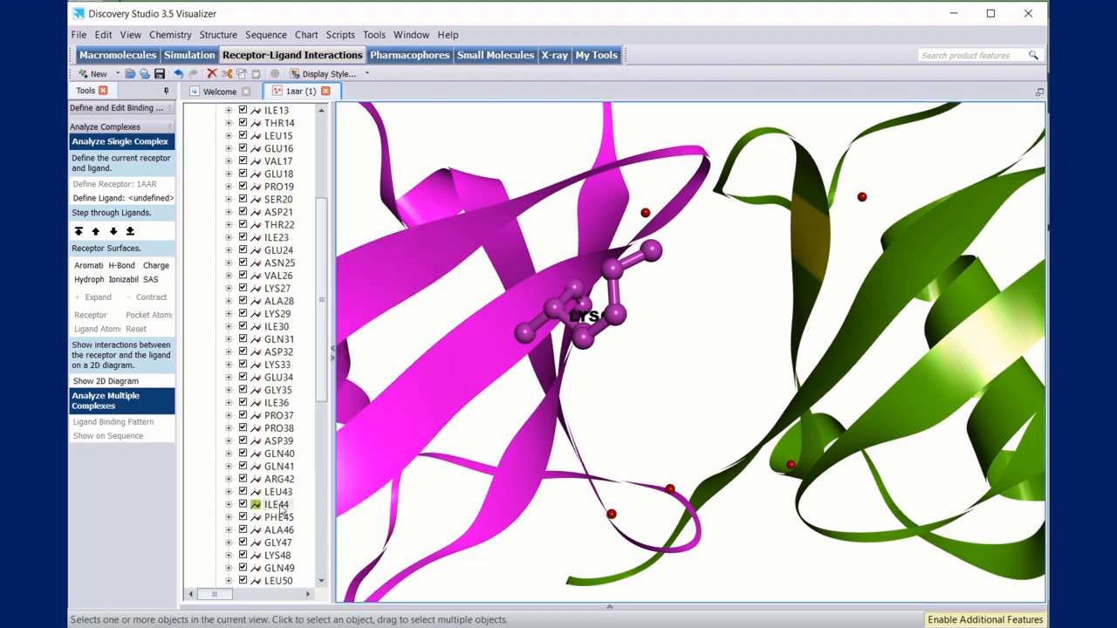
{"action": "right_click", "coordinate": [820, 249]}
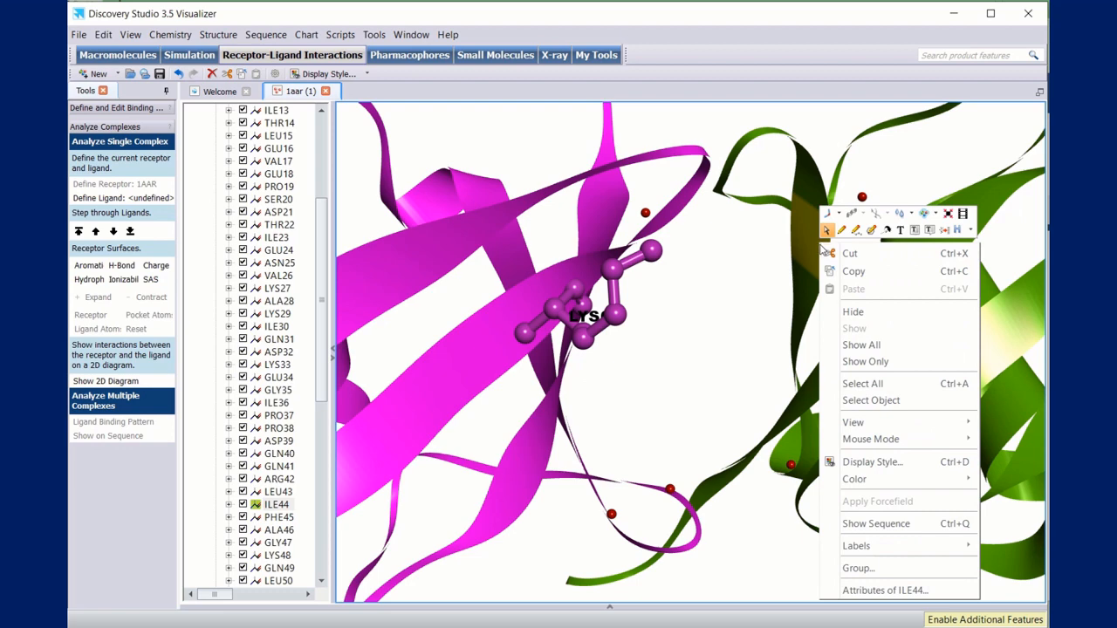
{"action": "left_click", "coordinate": [852, 463]}
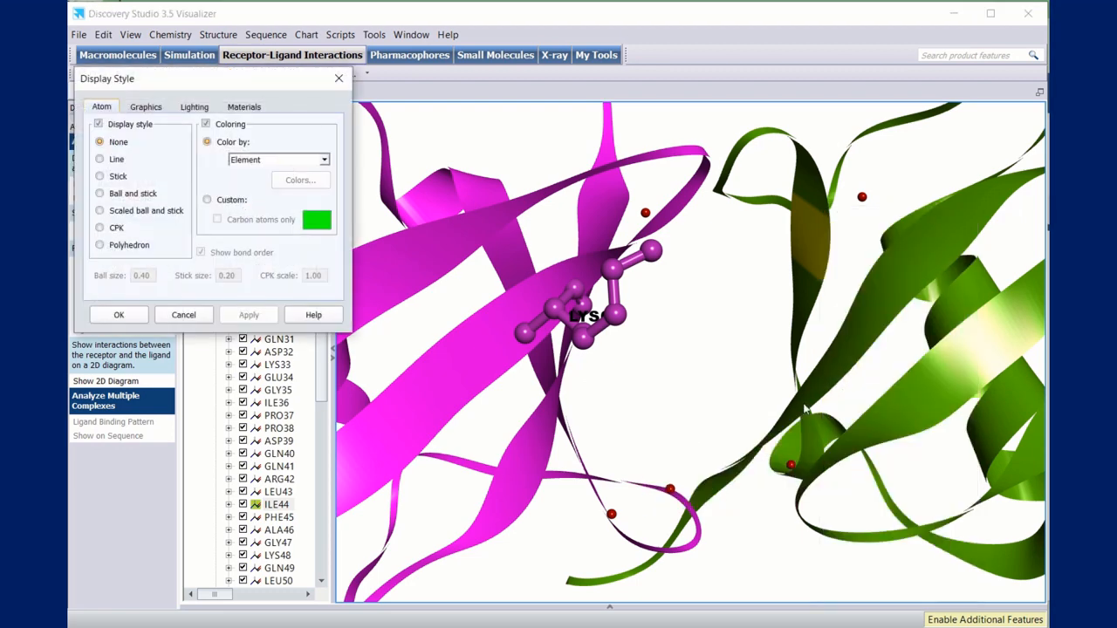
{"action": "left_click", "coordinate": [100, 194]}
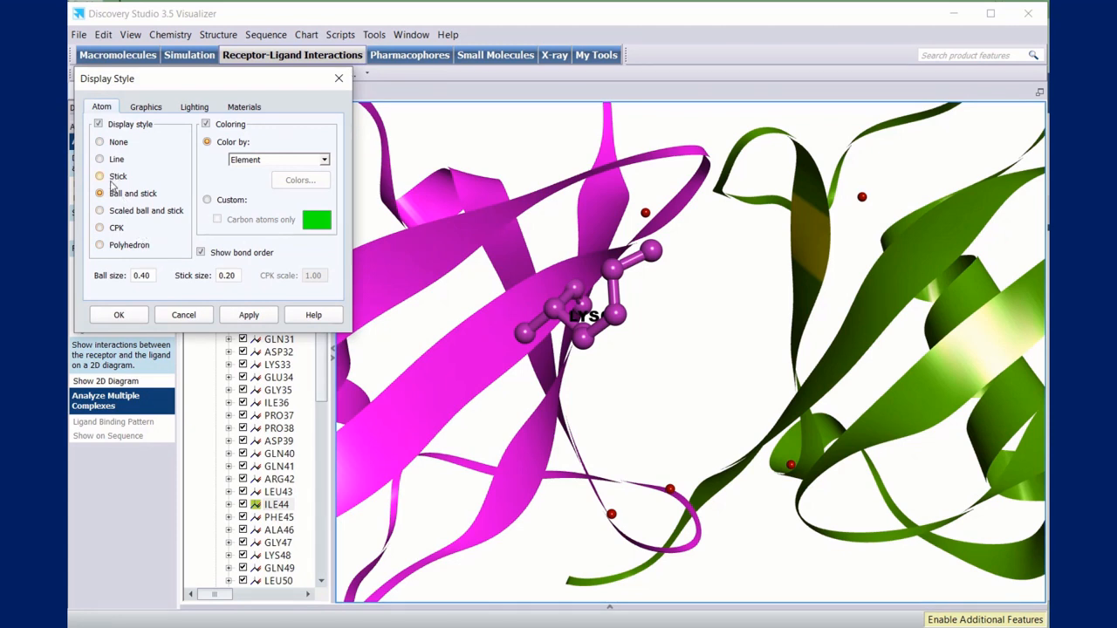
{"action": "left_click", "coordinate": [114, 178]}
{"action": "left_click", "coordinate": [257, 319]}
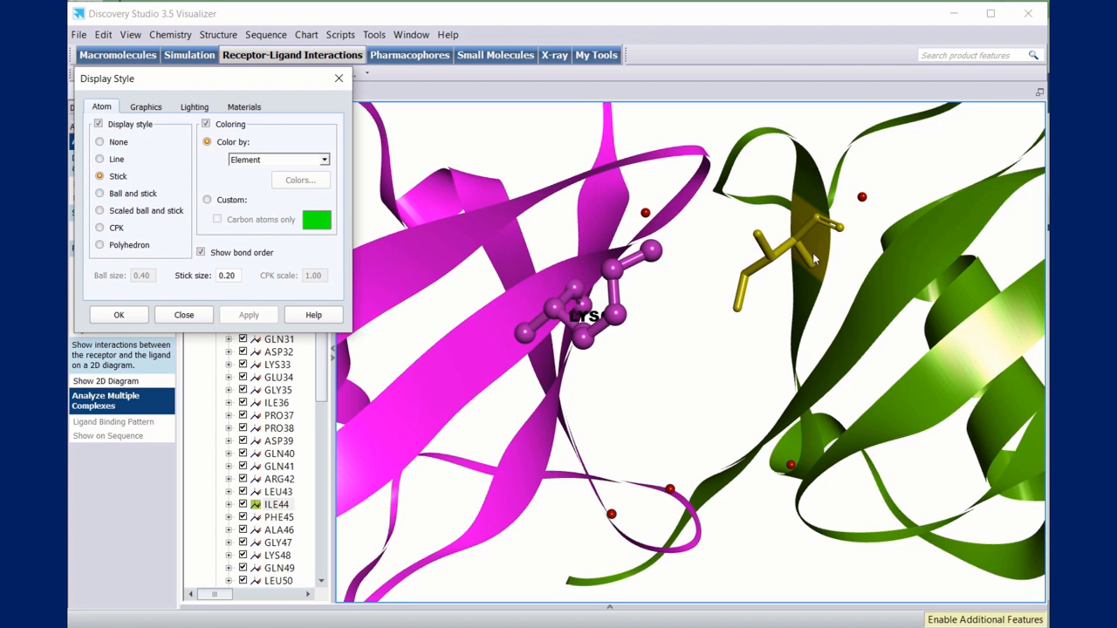
- Color the ILE44 atoms custom green (RGB 85, 170, 0) and clear the selection
{"action": "left_click", "coordinate": [207, 200]}
{"action": "left_click", "coordinate": [320, 225]}
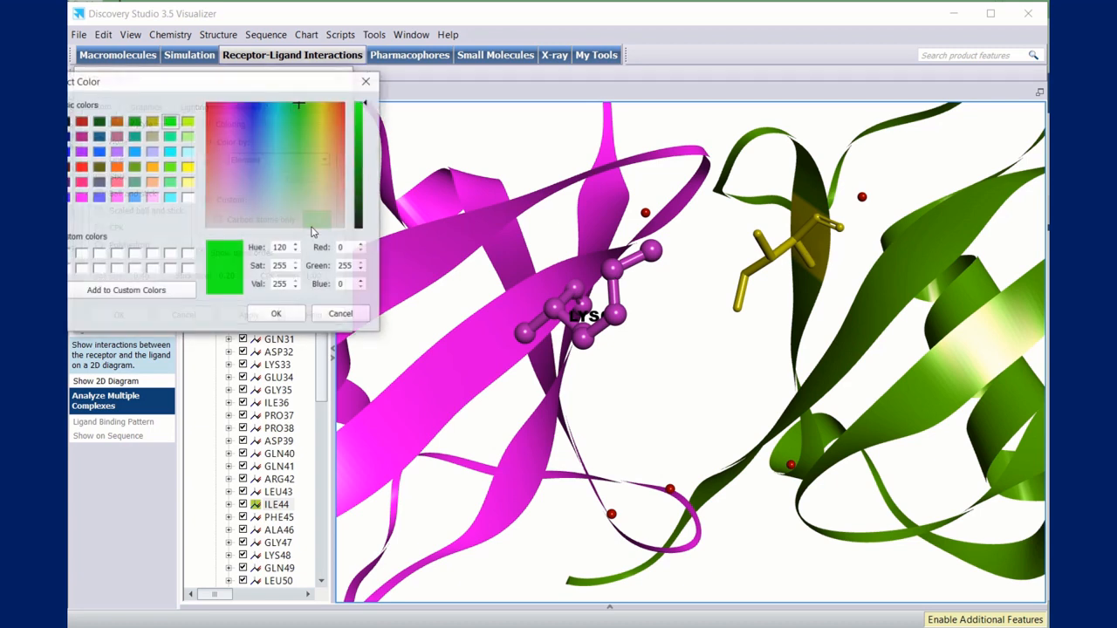
{"action": "left_click", "coordinate": [134, 166]}
{"action": "left_click", "coordinate": [276, 316]}
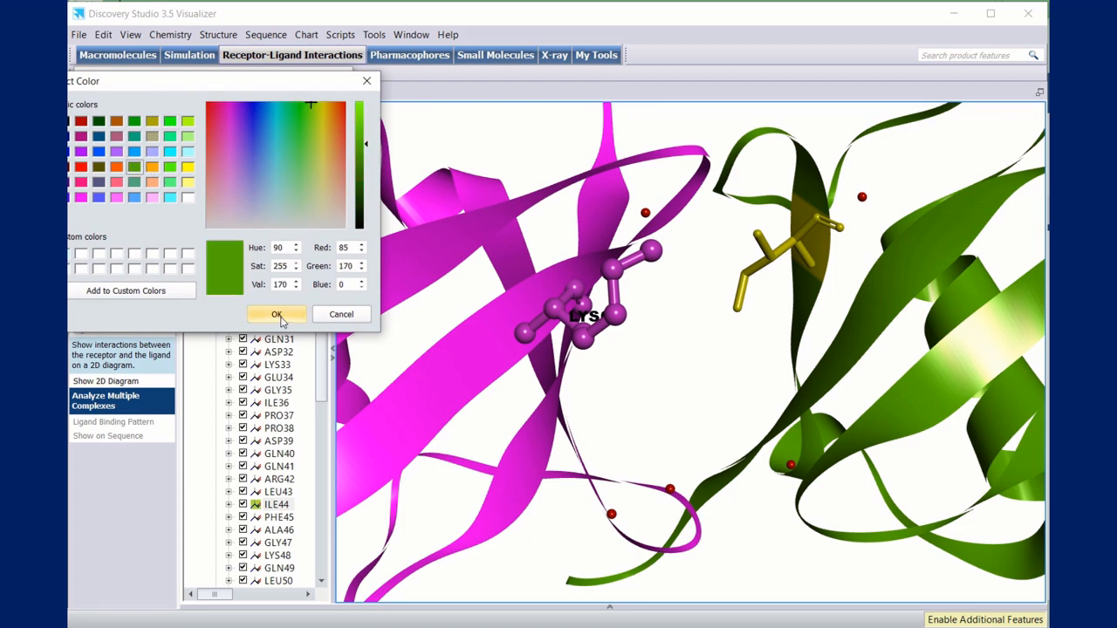
{"action": "left_click", "coordinate": [118, 315]}
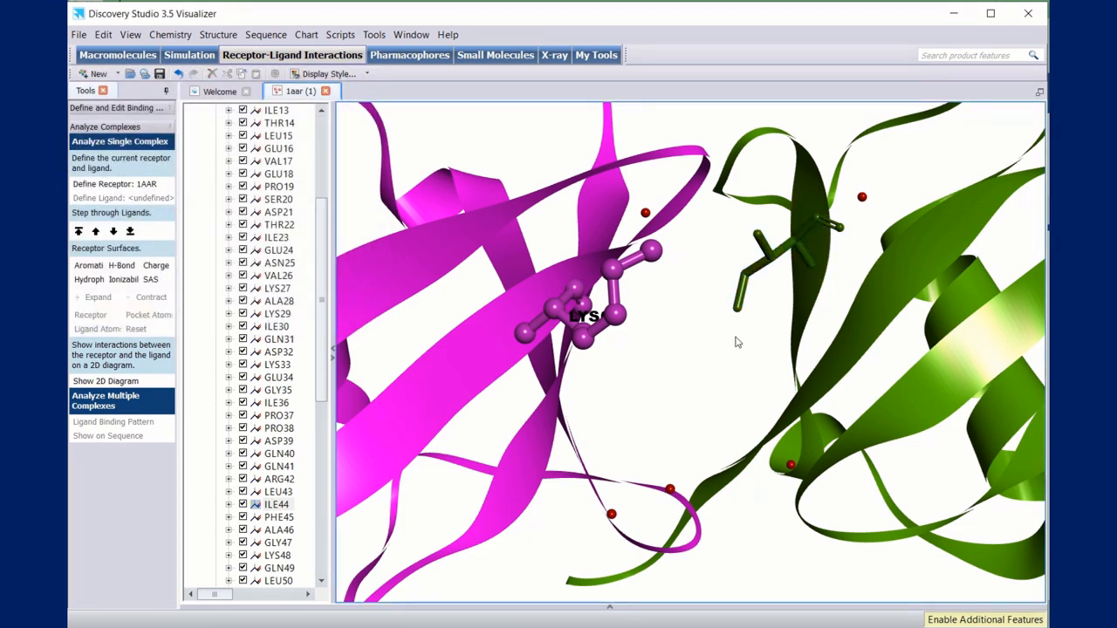
- Select the HIS68 residue on the green chain's ribbon and set its atom display style to CPK
{"action": "mouse_move", "coordinate": [735, 337]}
{"action": "right_mouse_down"}
{"action": "mouse_move", "coordinate": [719, 350]}
{"action": "mouse_move", "coordinate": [723, 339]}
{"action": "right_mouse_up"}
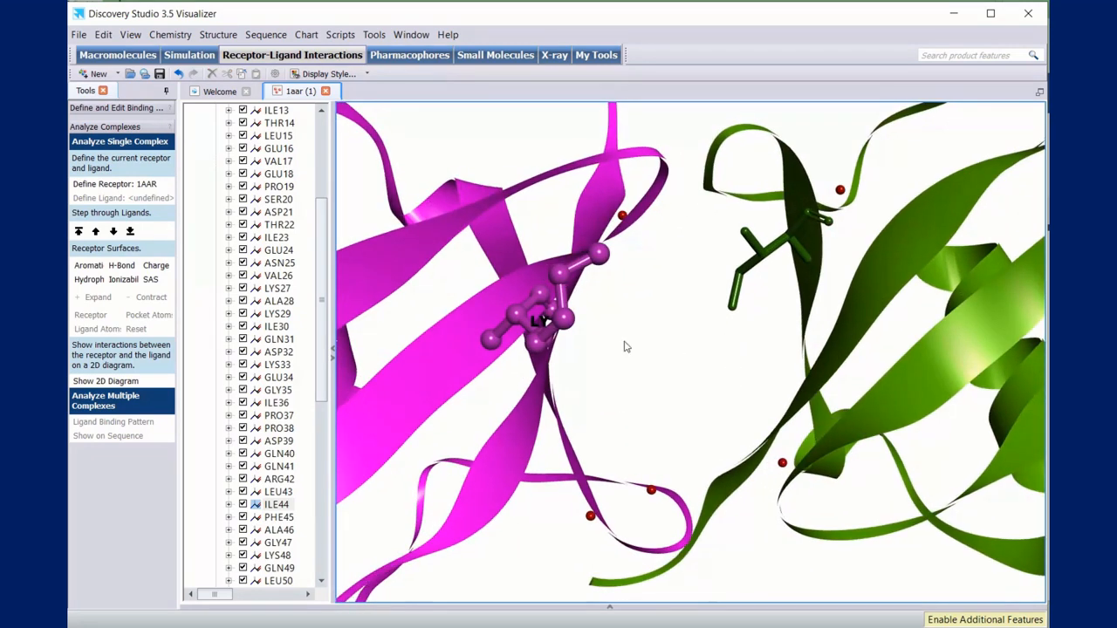
{"action": "right_click_drag", "start_coordinate": [603, 342], "coordinate": [618, 352]}
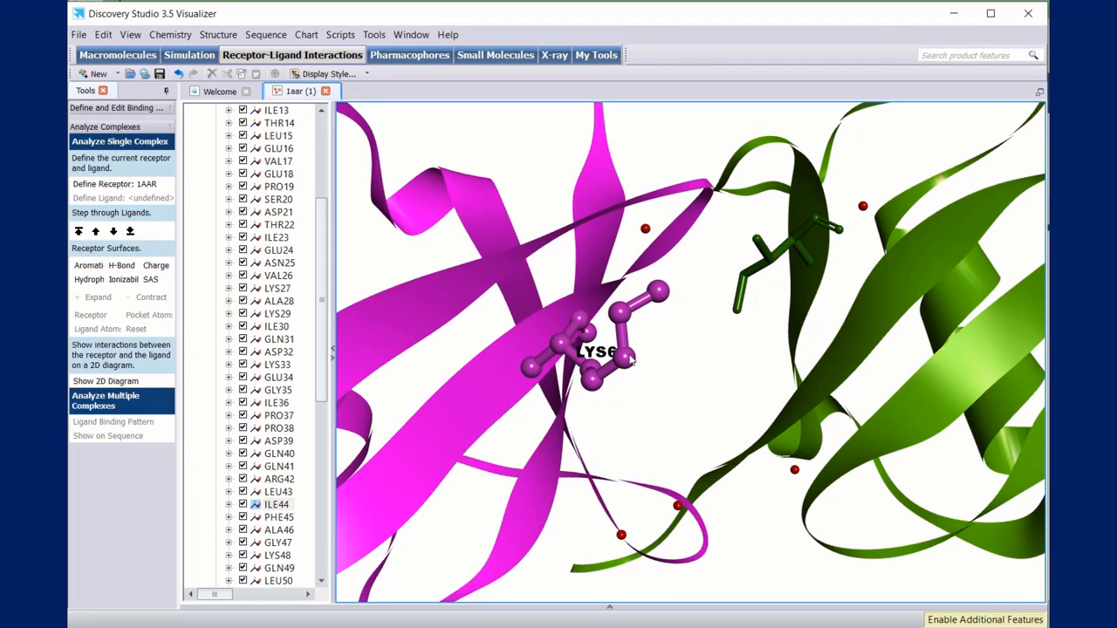
{"action": "right_click_drag", "start_coordinate": [629, 354], "coordinate": [608, 334]}
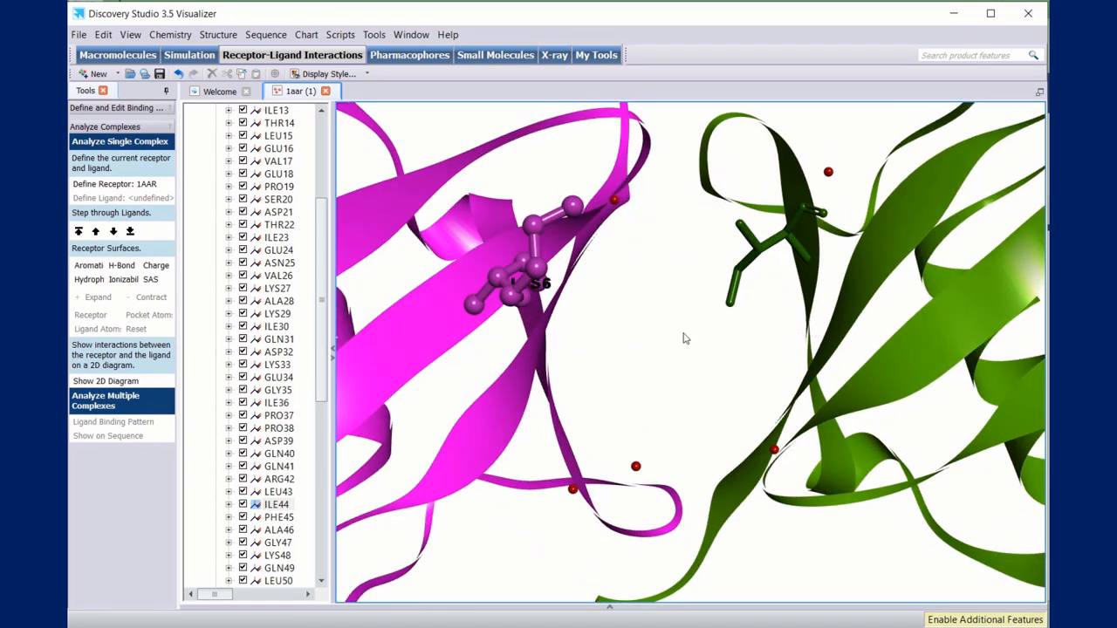
{"action": "right_click", "coordinate": [845, 308]}
{"action": "left_click", "coordinate": [899, 528]}
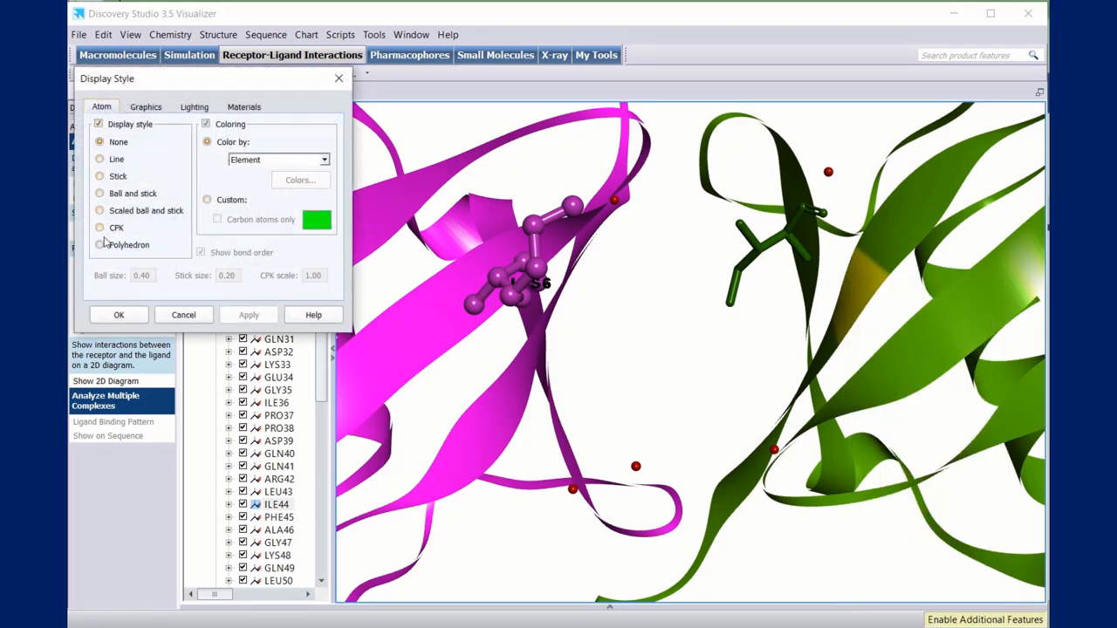
{"action": "left_click", "coordinate": [114, 232]}
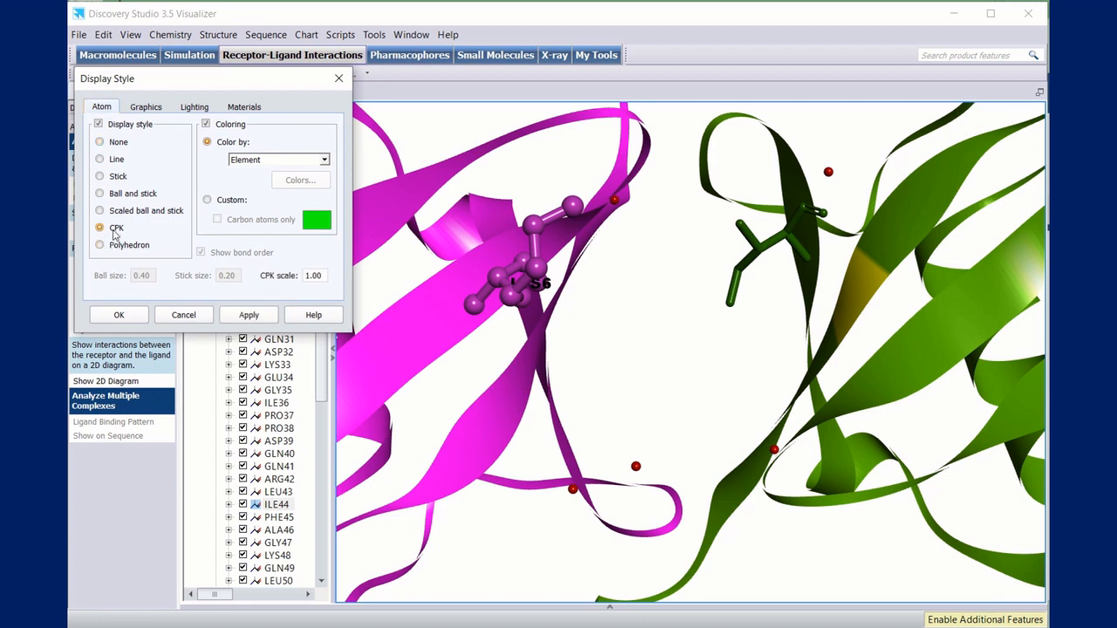
- Color the HIS68 atoms custom green (RGB 85, 170, 0), apply the display style, and clear the selection
{"action": "left_click", "coordinate": [208, 201]}
{"action": "left_click", "coordinate": [327, 224]}
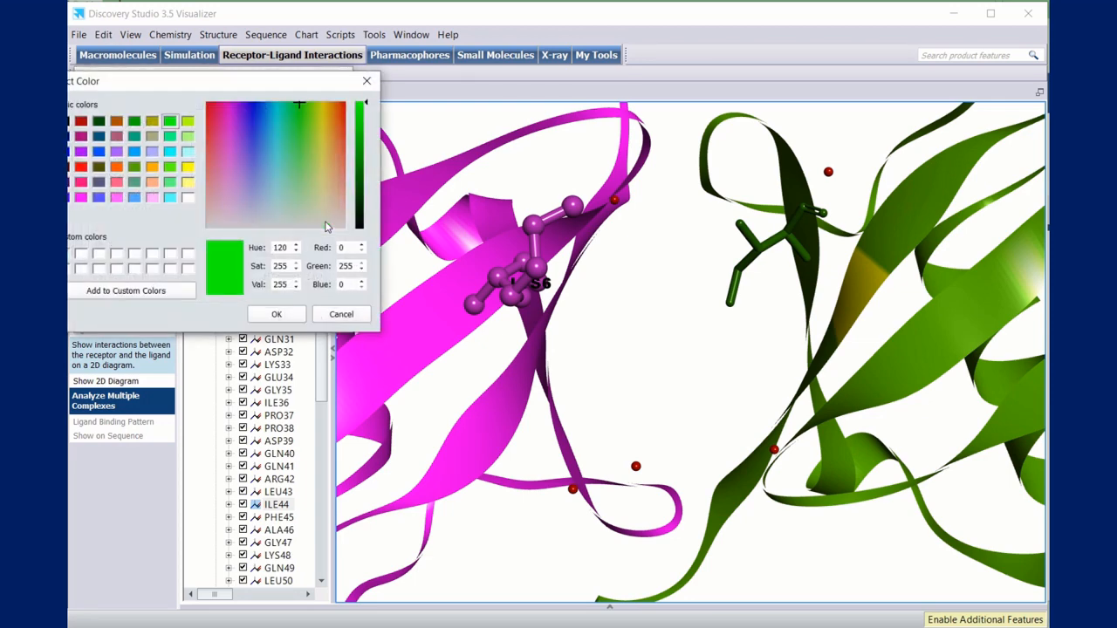
{"action": "left_click", "coordinate": [134, 169]}
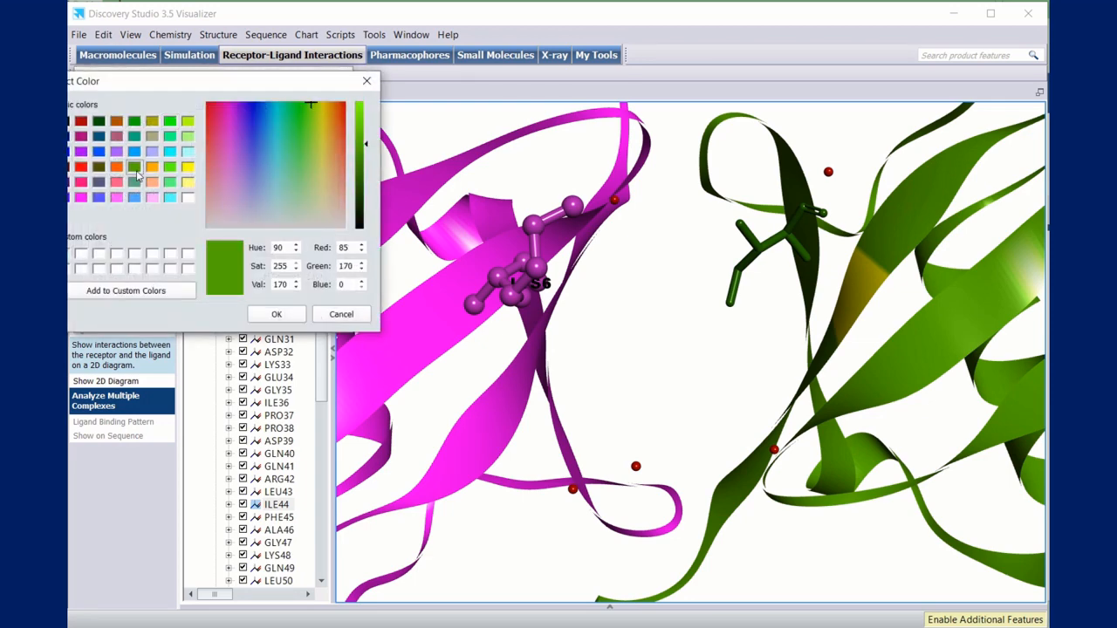
{"action": "left_click", "coordinate": [276, 314]}
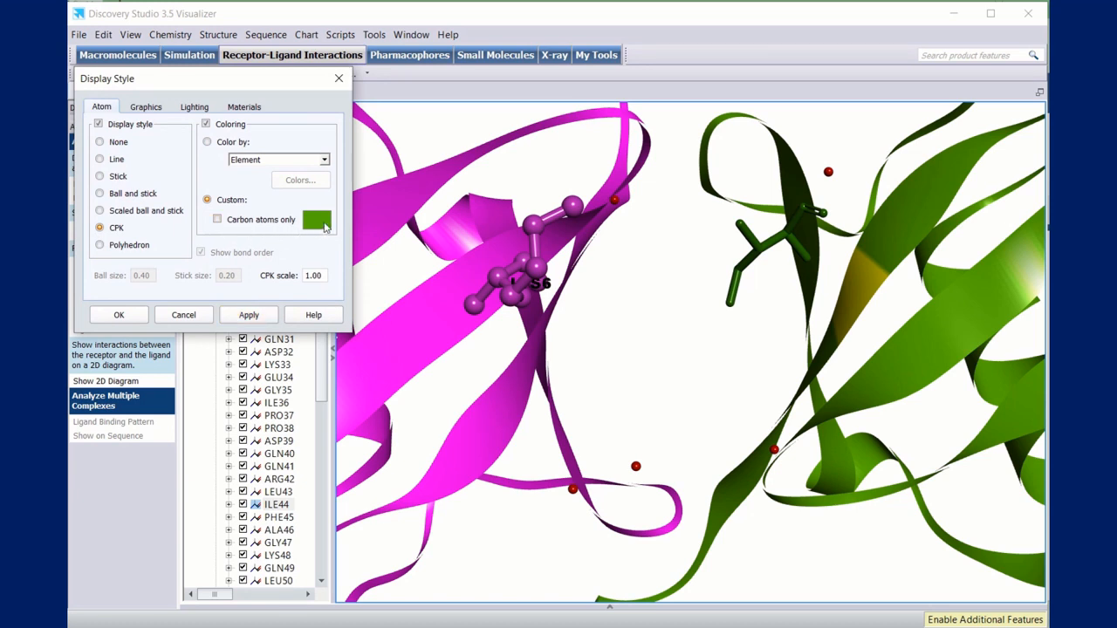
{"action": "left_click", "coordinate": [265, 321]}
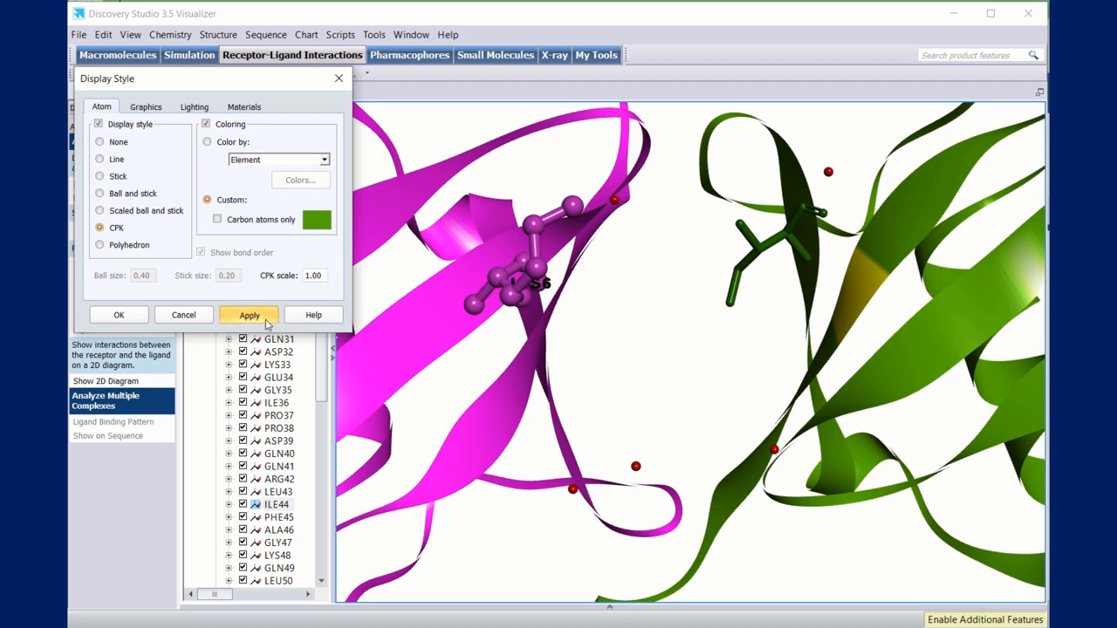
{"action": "left_click", "coordinate": [120, 316]}
{"action": "left_click", "coordinate": [611, 367]}
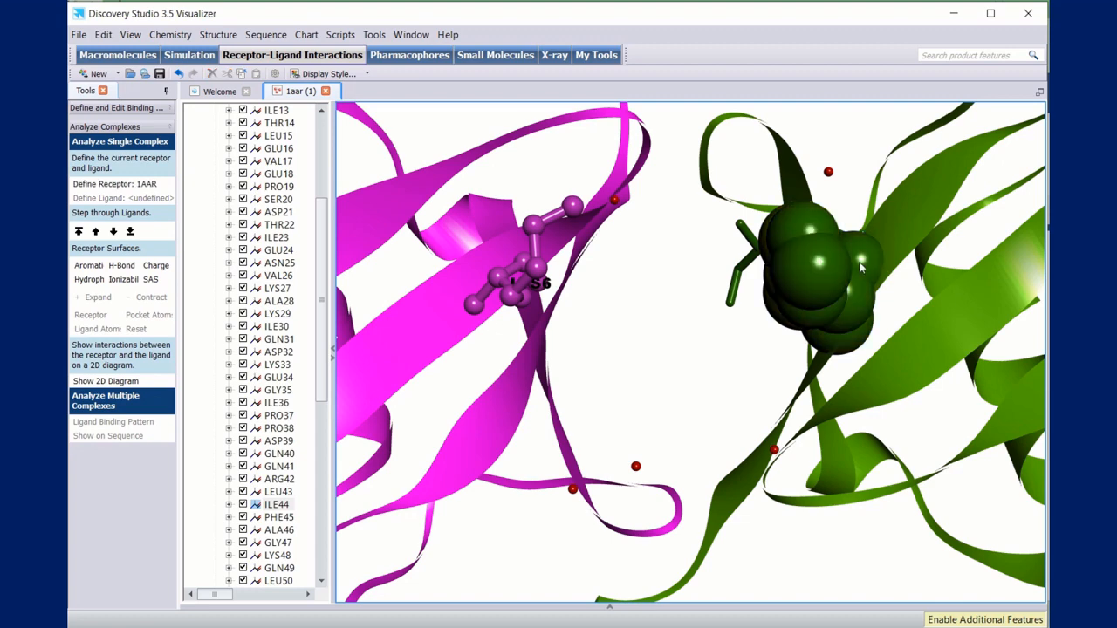
- Label the HIS68 residue with its amino acid name in black Arial Black at size 14 and clear the selection
{"action": "left_click_drag", "start_coordinate": [716, 288], "coordinate": [843, 307]}
{"action": "right_click_drag", "start_coordinate": [842, 308], "coordinate": [853, 347]}
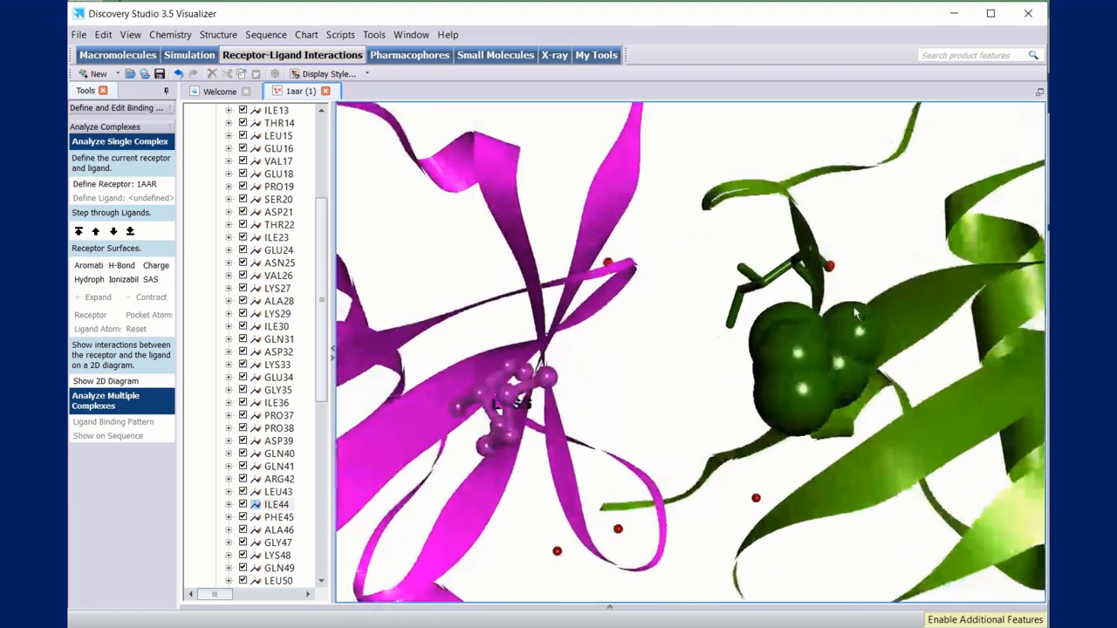
{"action": "left_click", "coordinate": [803, 371]}
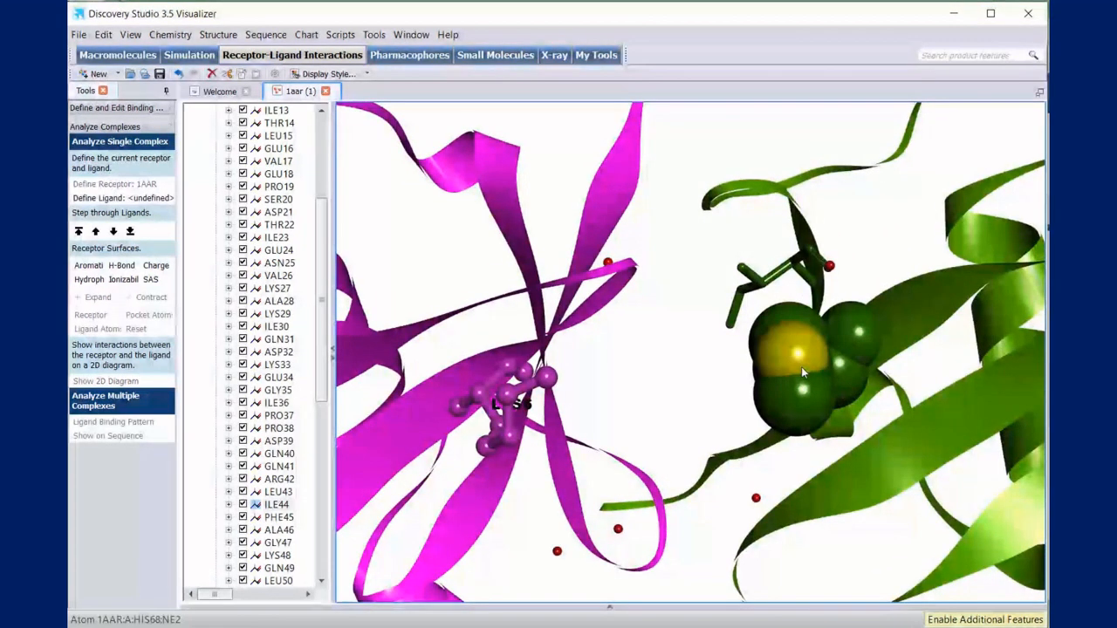
{"action": "right_click", "coordinate": [803, 373]}
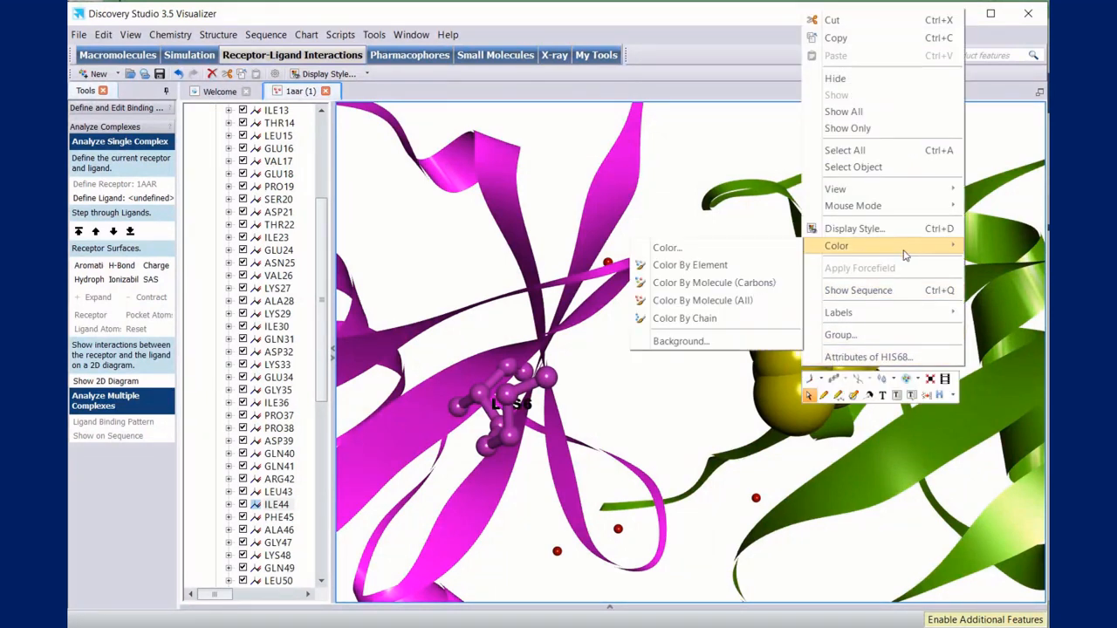
{"action": "mouse_move", "coordinate": [925, 312]}
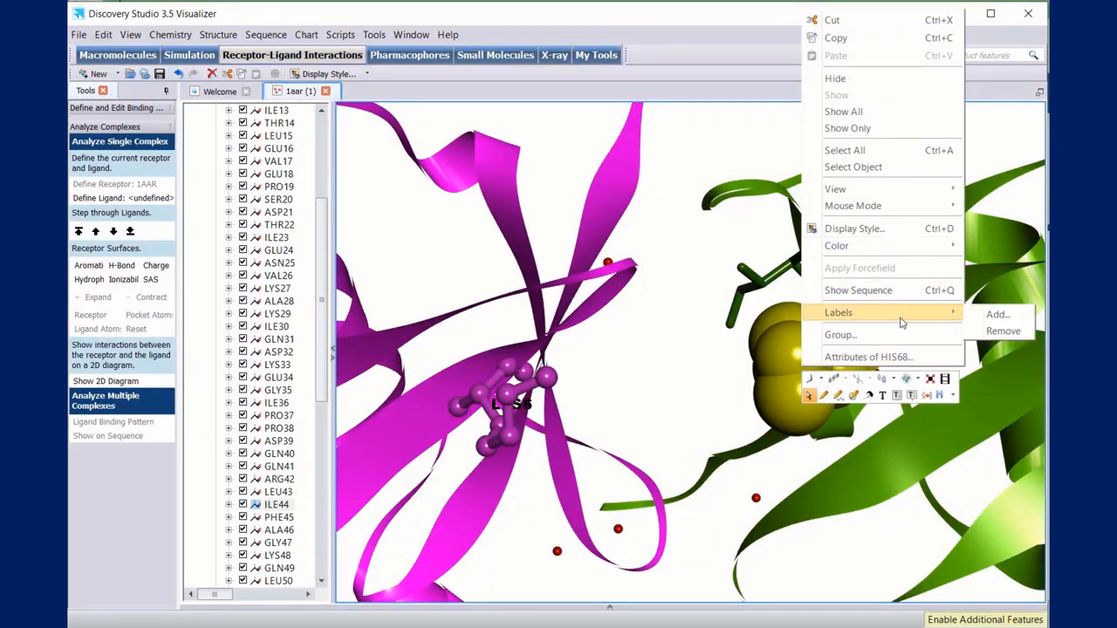
{"action": "left_click", "coordinate": [1027, 317]}
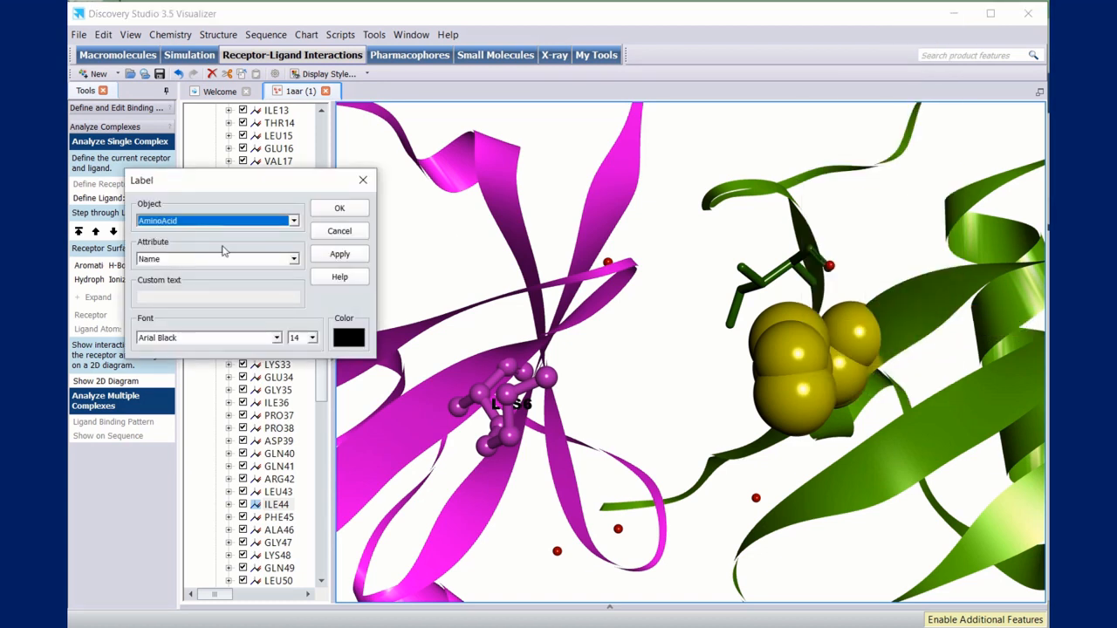
{"action": "left_click", "coordinate": [334, 258]}
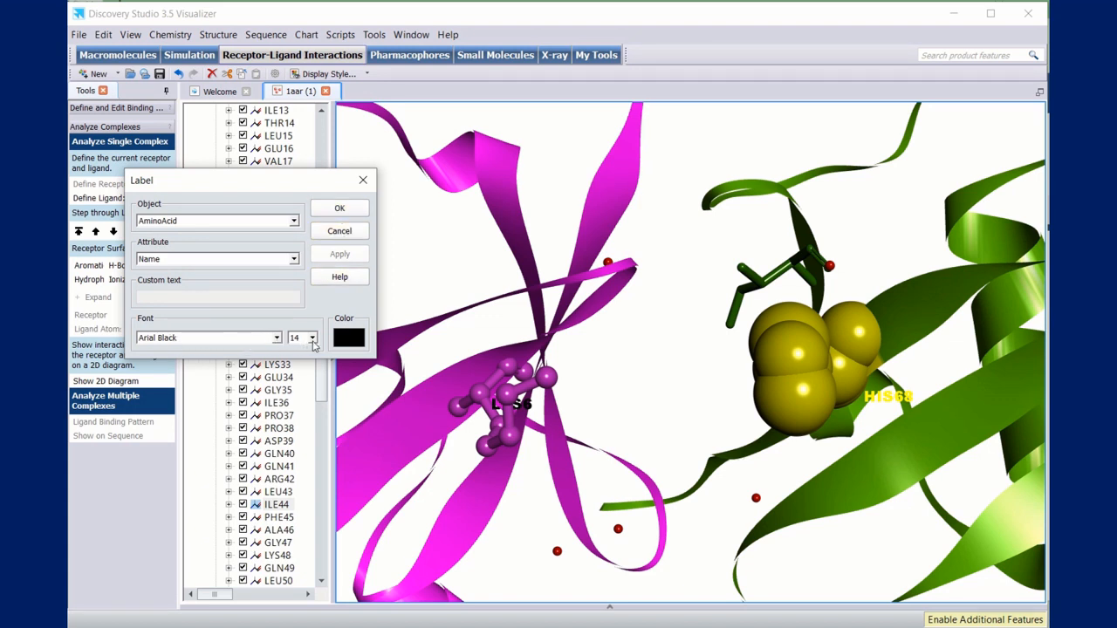
{"action": "left_click", "coordinate": [339, 208]}
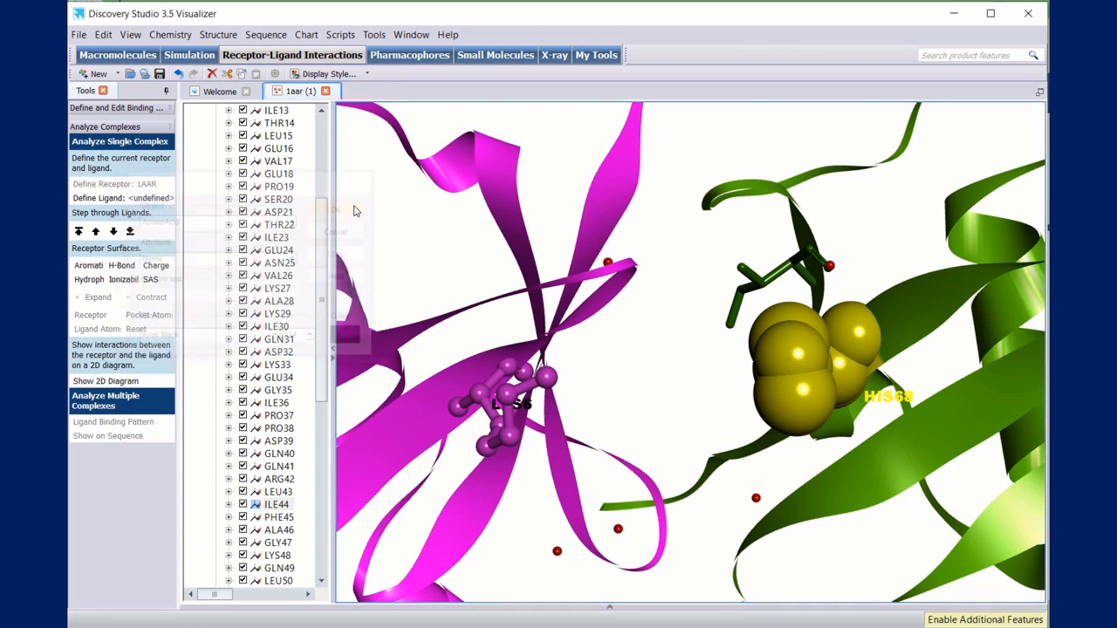
{"action": "left_click", "coordinate": [742, 368]}
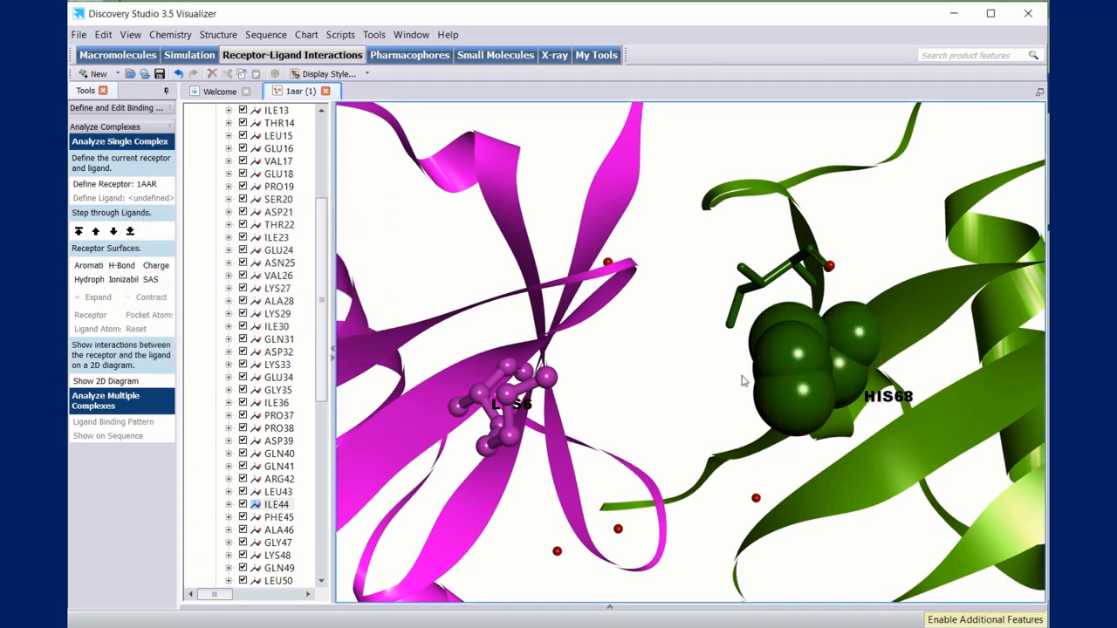
- Label the ILE44 stick residue with its amino acid name in black Arial Black at size 14 and clear the selection
{"action": "left_click", "coordinate": [761, 288]}
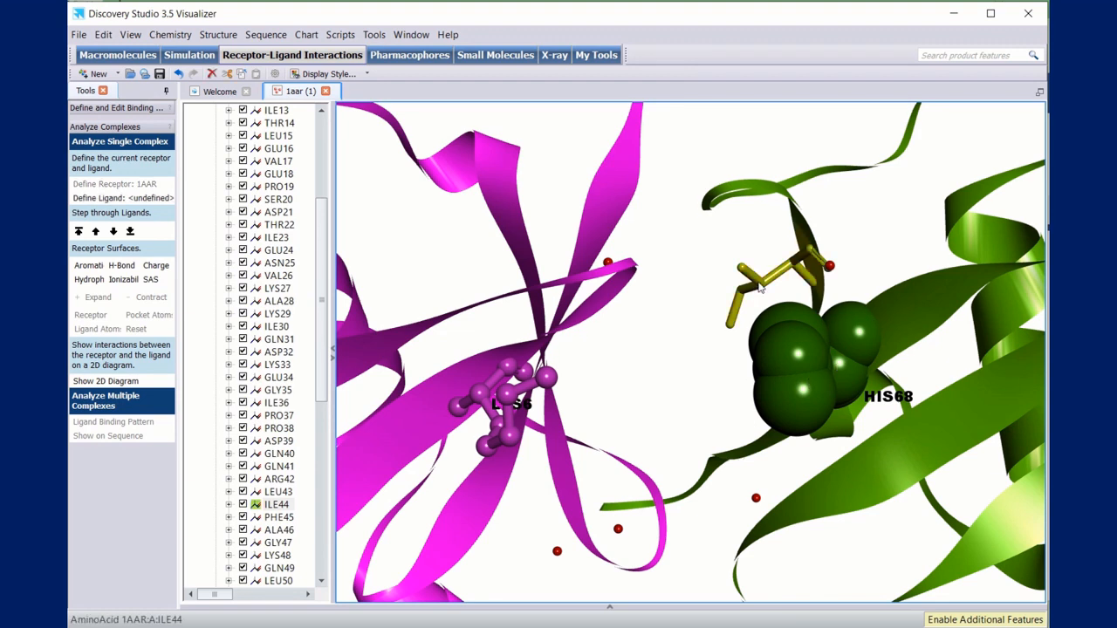
{"action": "right_click", "coordinate": [761, 289]}
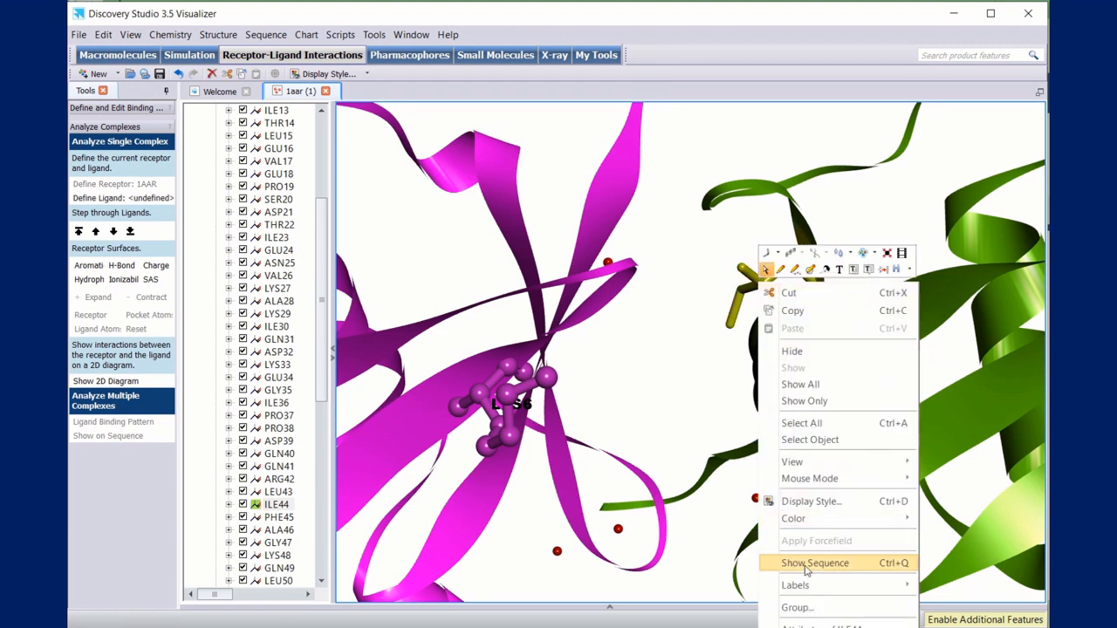
{"action": "mouse_move", "coordinate": [807, 586]}
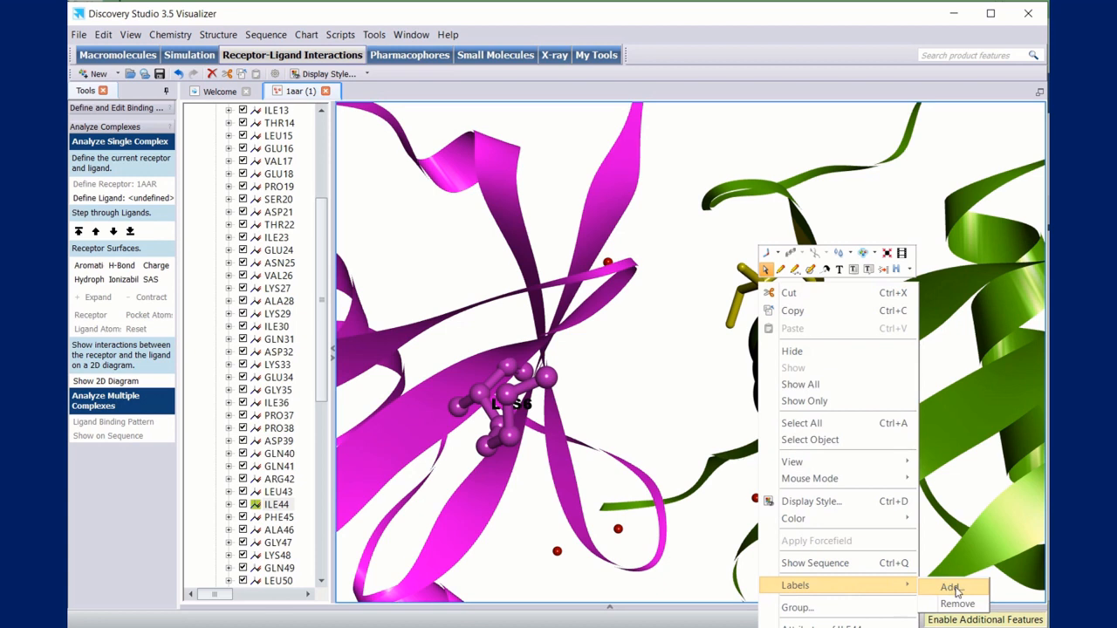
{"action": "left_click", "coordinate": [951, 589]}
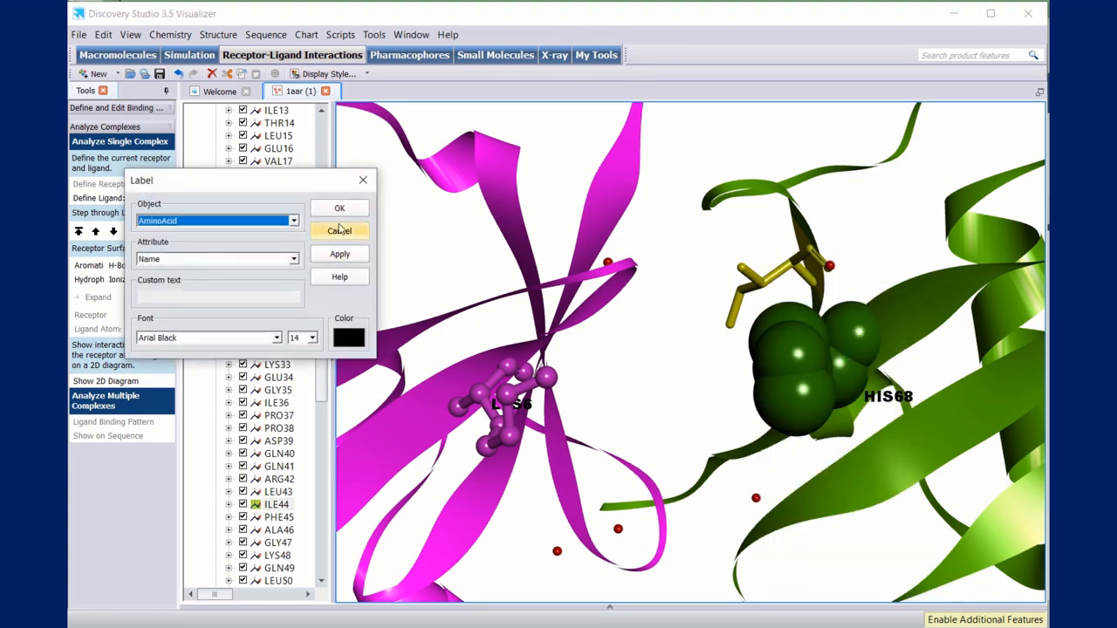
{"action": "left_click", "coordinate": [340, 254]}
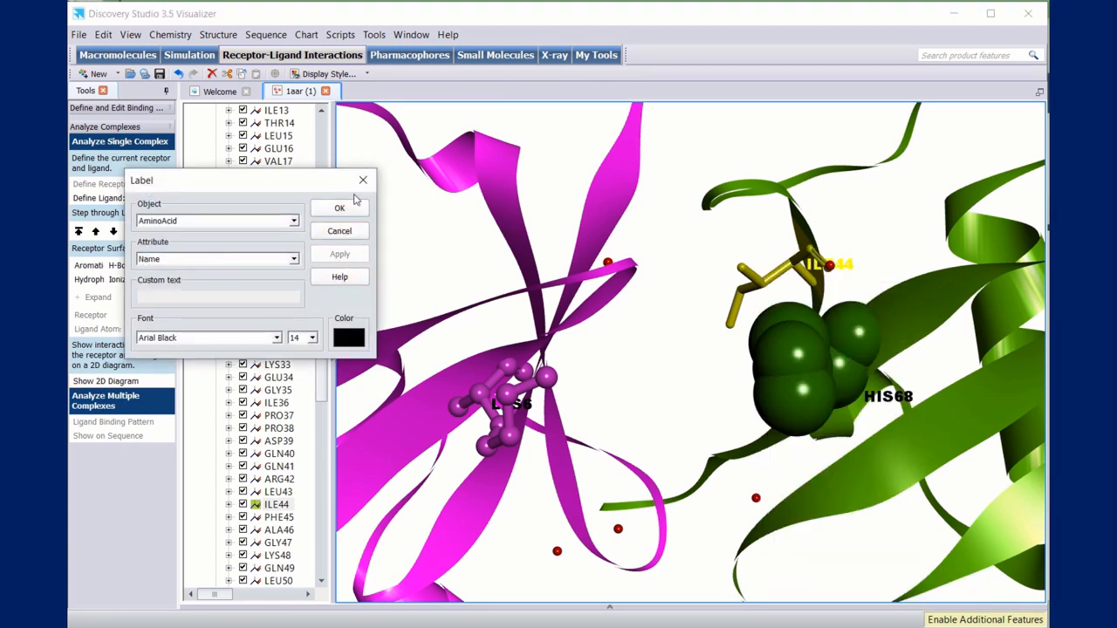
{"action": "left_click", "coordinate": [340, 208]}
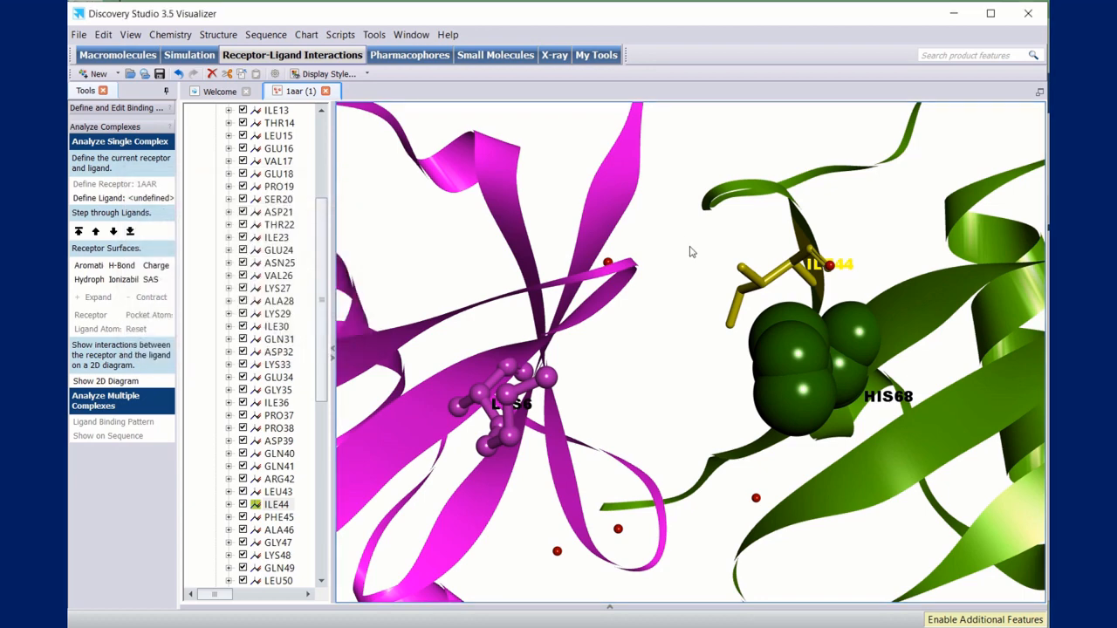
{"action": "left_click", "coordinate": [646, 295]}
- Collapse the residue list of the first chain A in the structure hierarchy
{"action": "scroll", "coordinate": [625, 278], "scroll_direction": "down", "scroll_amount": 2}
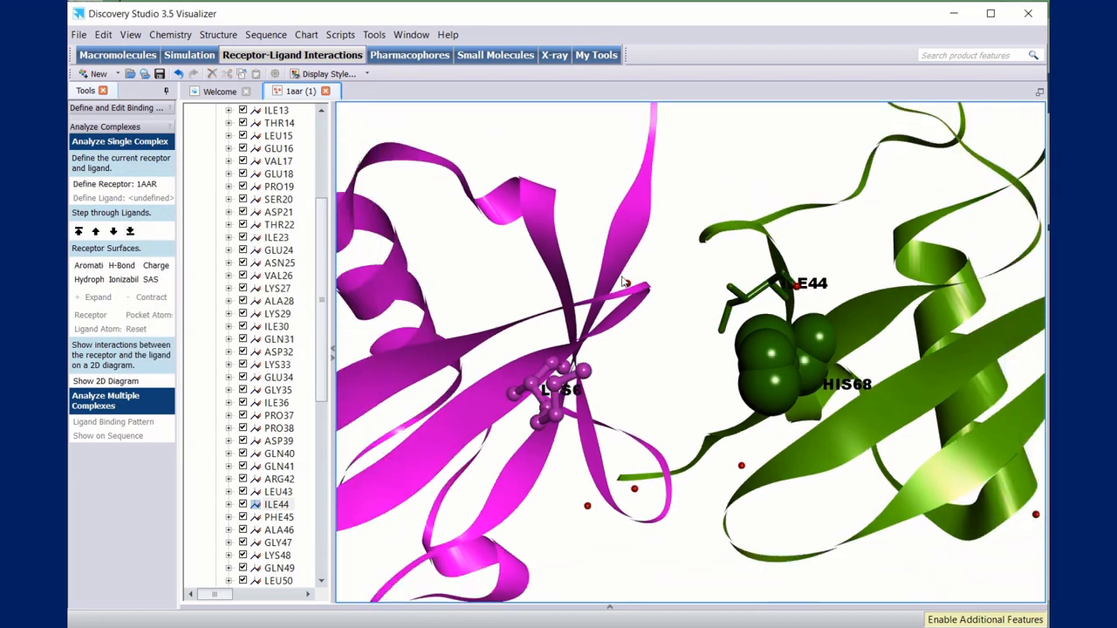
{"action": "scroll", "coordinate": [627, 280], "scroll_direction": "up", "scroll_amount": 3}
{"action": "right_click_drag", "start_coordinate": [834, 268], "coordinate": [864, 384]}
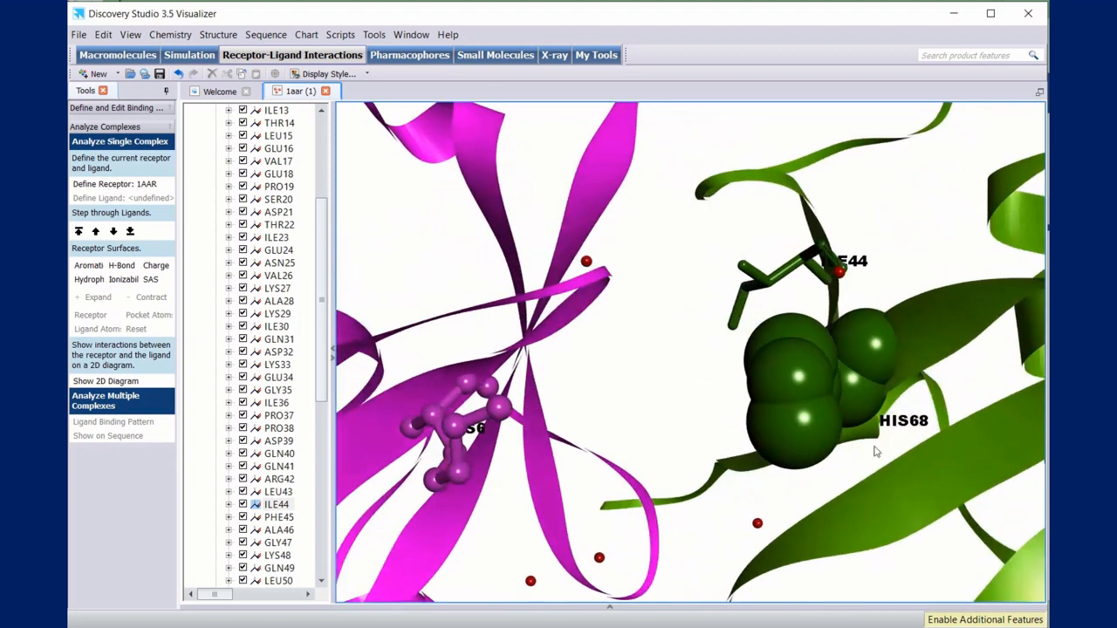
{"action": "scroll", "coordinate": [617, 411], "scroll_direction": "down", "scroll_amount": 1}
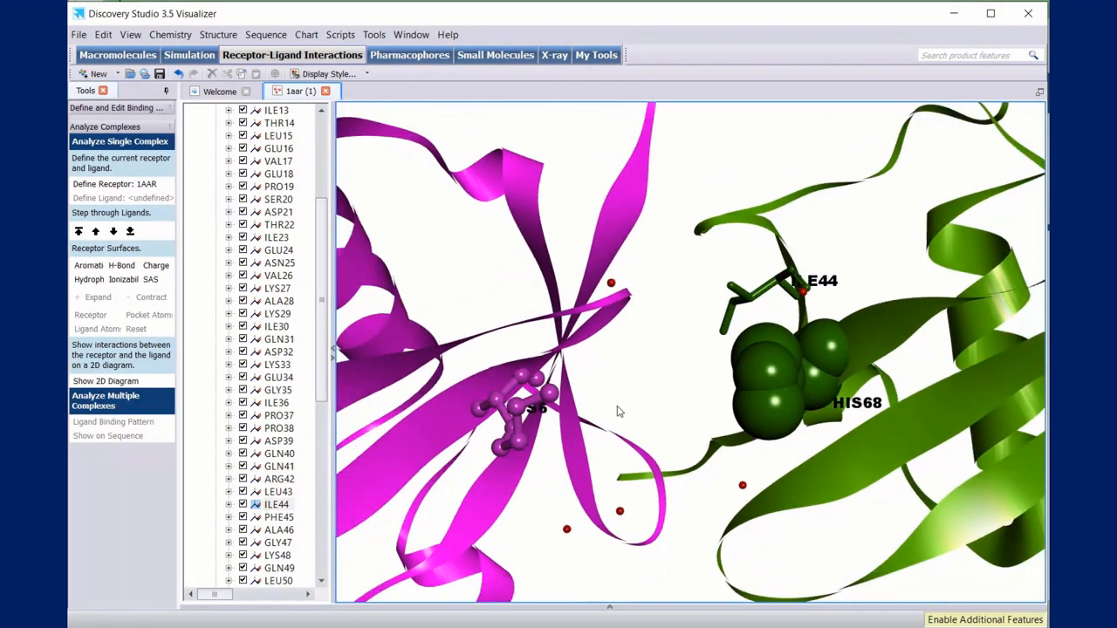
{"action": "scroll", "coordinate": [617, 408], "scroll_direction": "down", "scroll_amount": 2}
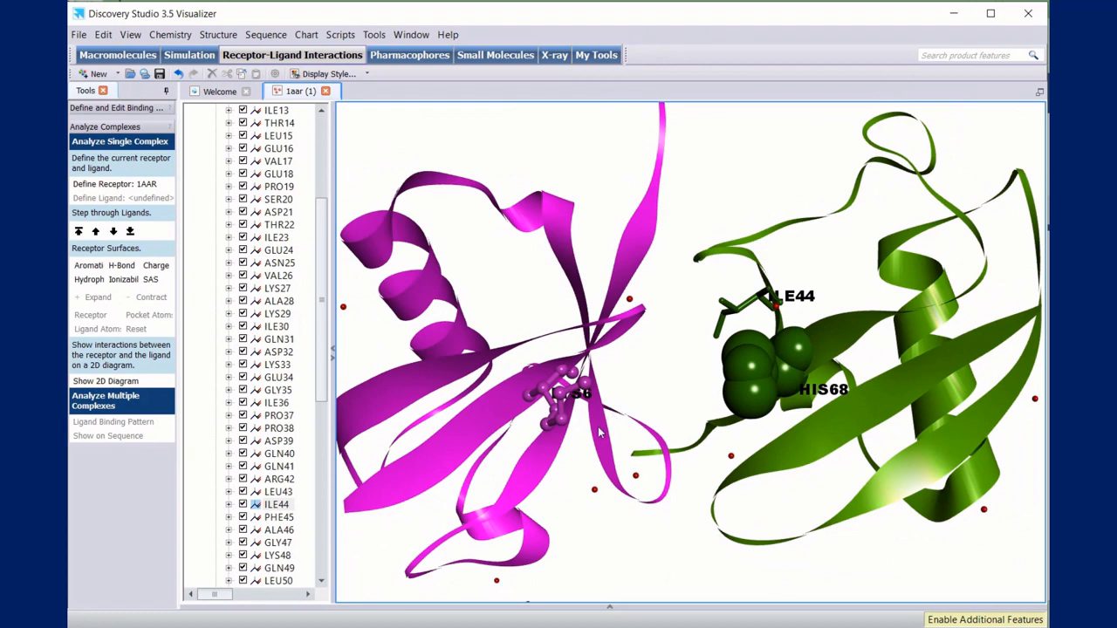
{"action": "scroll", "coordinate": [600, 432], "scroll_direction": "down", "scroll_amount": 1}
{"action": "left_click_drag", "start_coordinate": [321, 273], "coordinate": [295, 179]}
{"action": "left_click", "coordinate": [217, 136]}
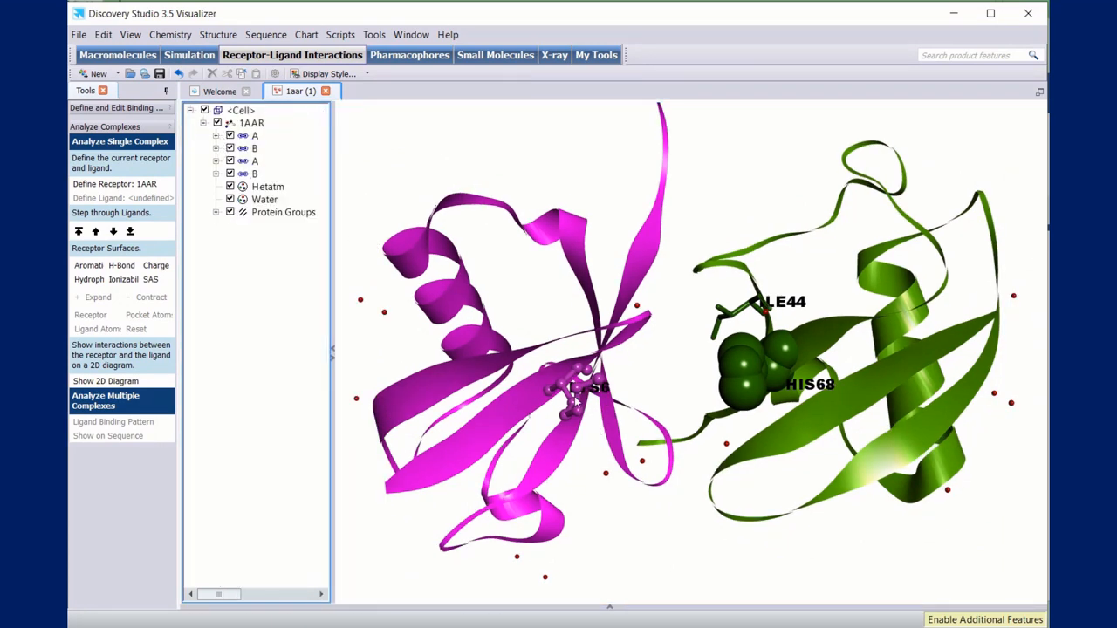
{"action": "left_click_drag", "start_coordinate": [575, 487], "coordinate": [572, 460]}
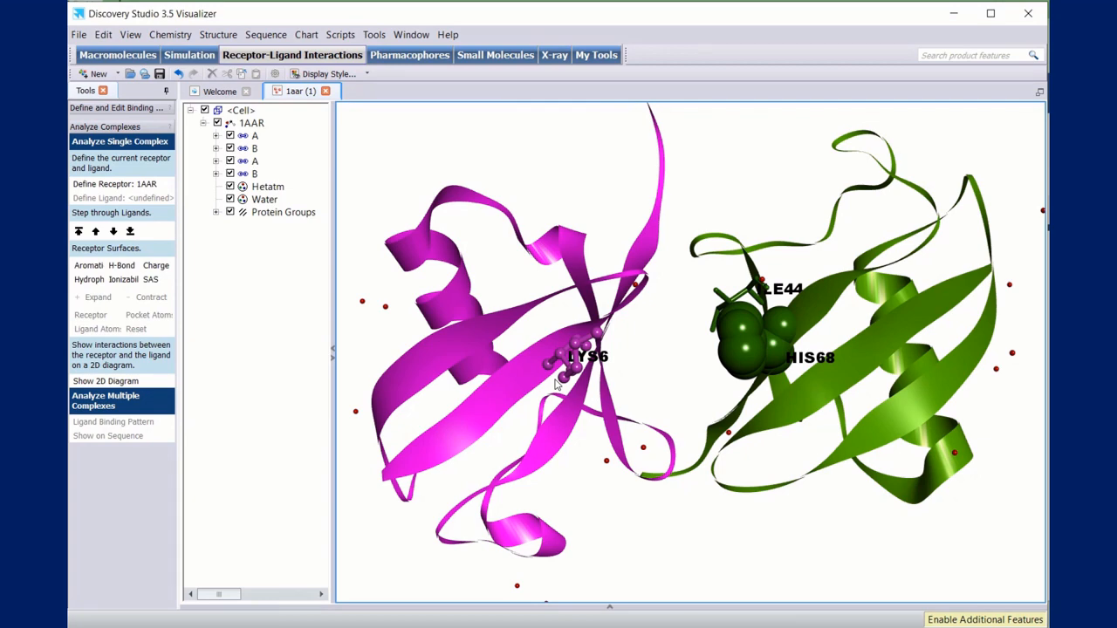
{"action": "mouse_move", "coordinate": [555, 384]}
{"action": "left_mouse_down"}
{"action": "mouse_move", "coordinate": [564, 402]}
{"action": "mouse_move", "coordinate": [585, 372]}
{"action": "mouse_move", "coordinate": [567, 372]}
{"action": "left_mouse_up"}
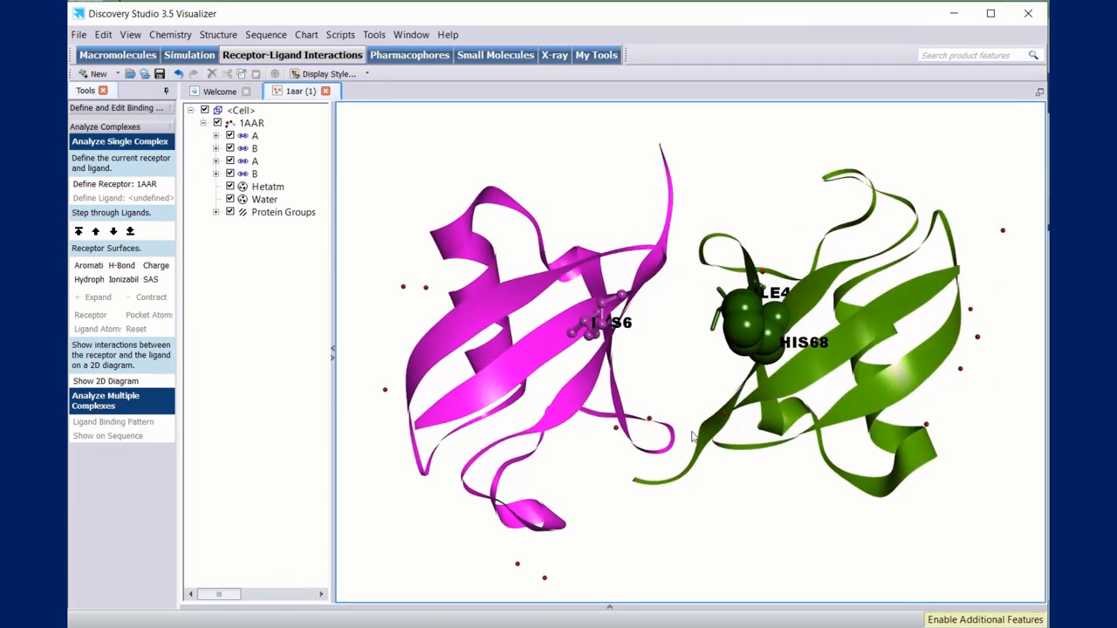
{"action": "scroll", "coordinate": [692, 436], "scroll_direction": "down", "scroll_amount": 2}
{"action": "scroll", "coordinate": [695, 439], "scroll_direction": "up", "scroll_amount": 3}
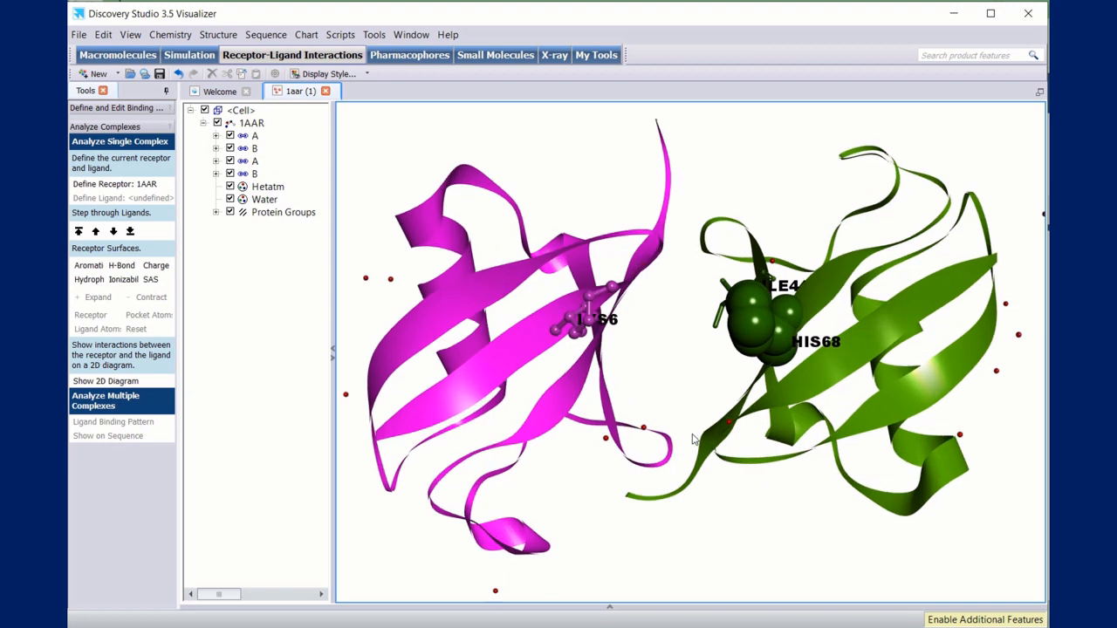